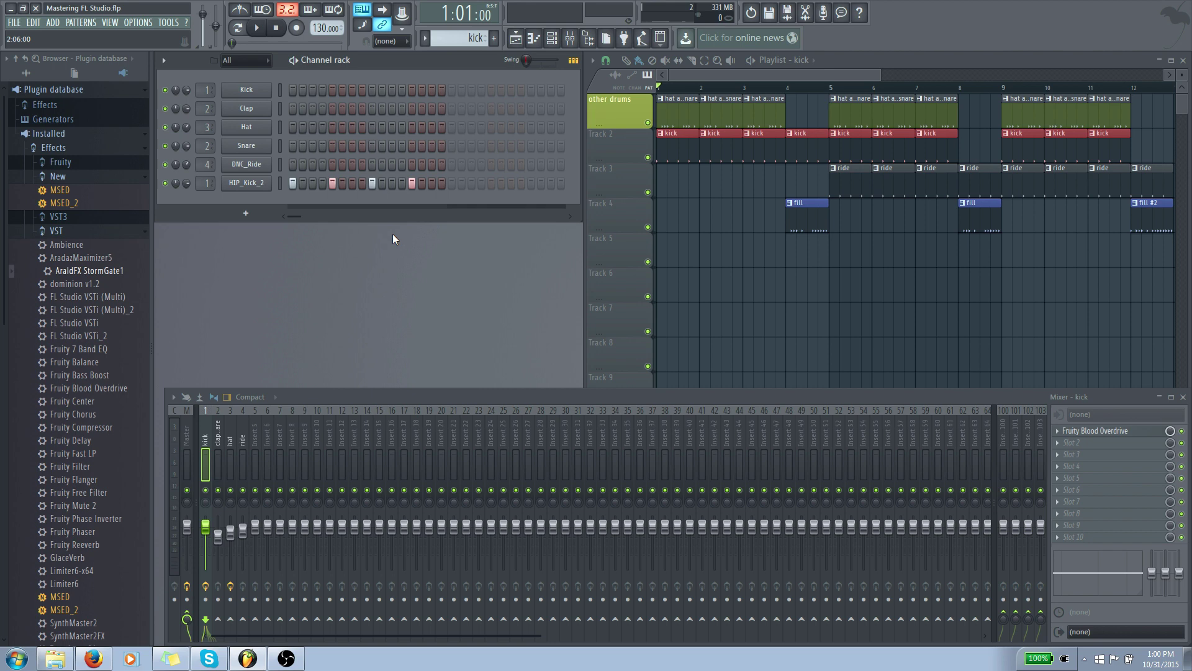
Bring the playlist forward, then play and stop the arranged beat once
left_click(710, 80)
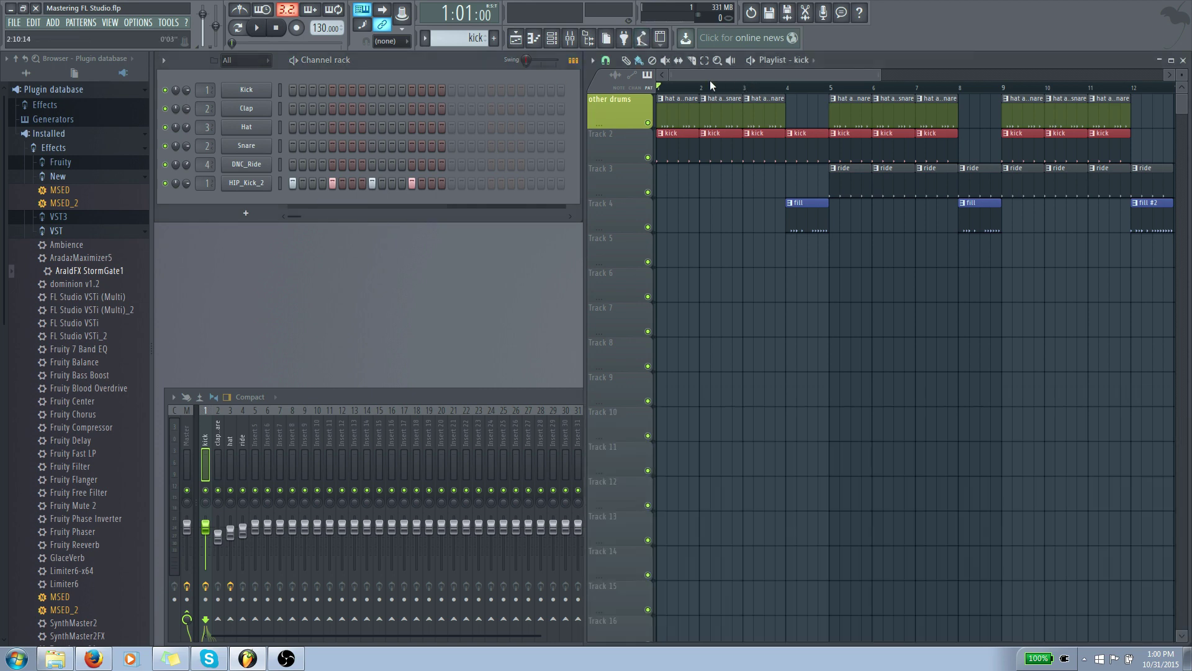
key("space")
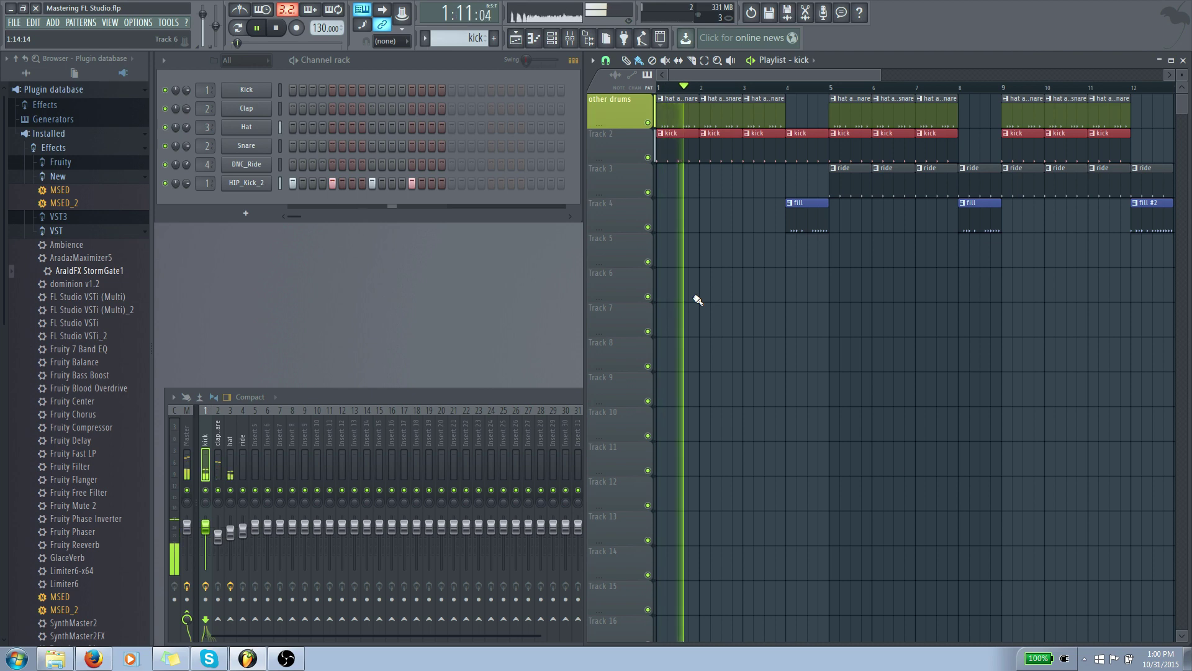
key("space")
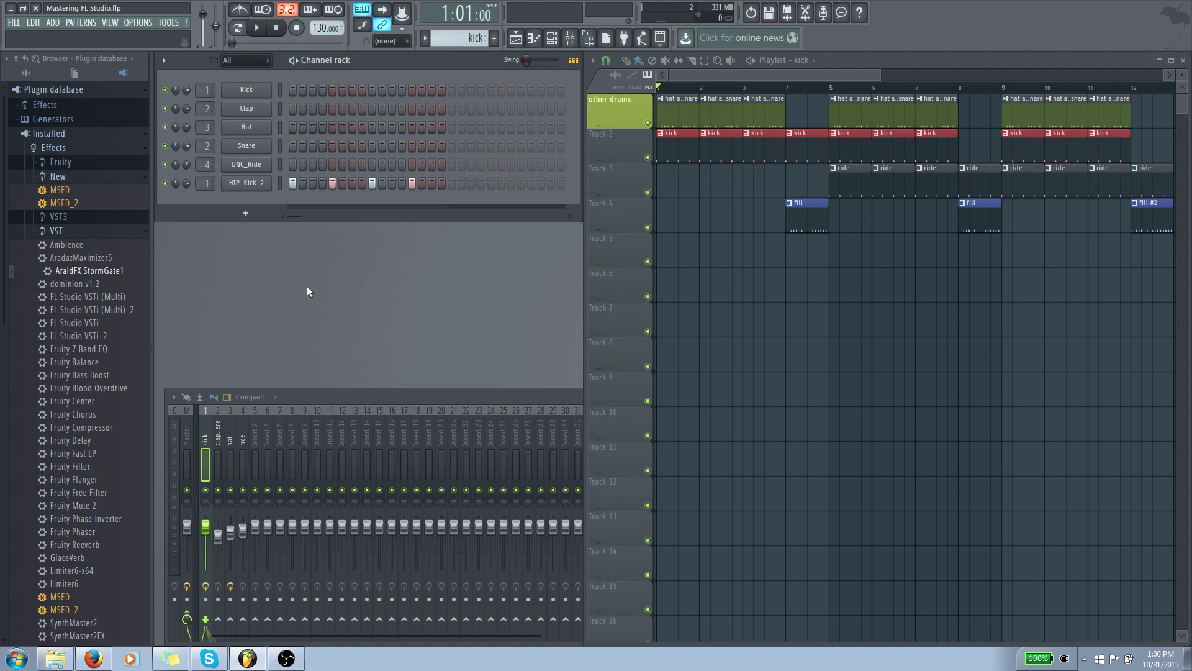
Add a Sytrus synth as a new channel in the channel rack
left_click(246, 214)
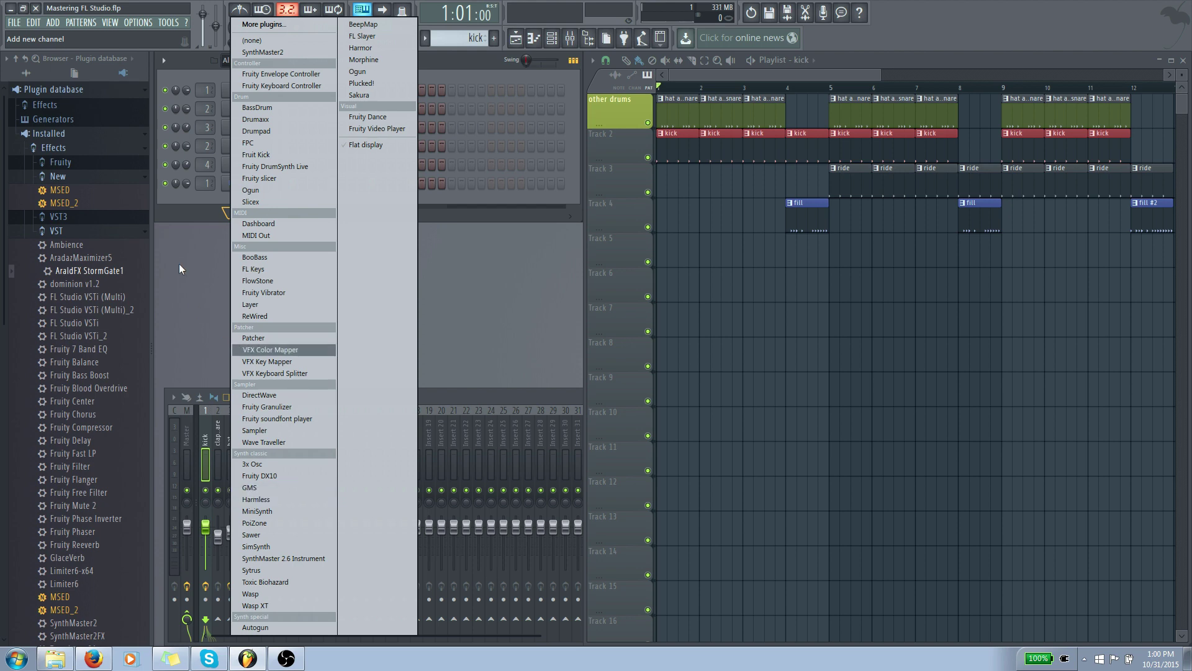
left_click(241, 212)
left_click(241, 213)
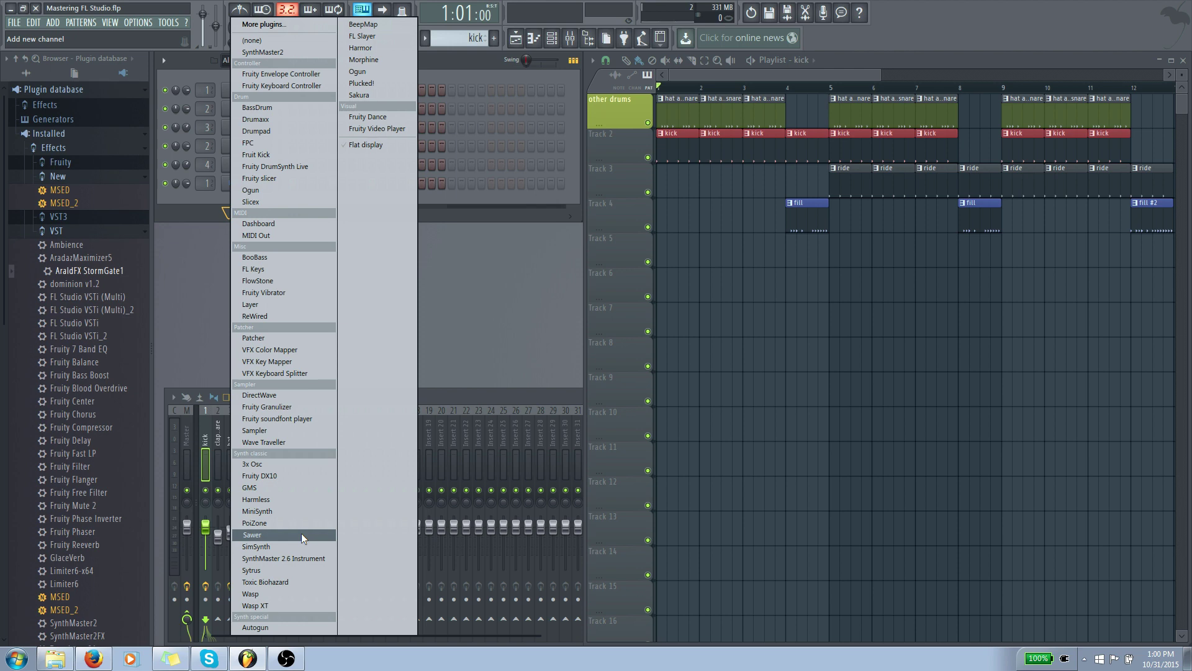
left_click(285, 570)
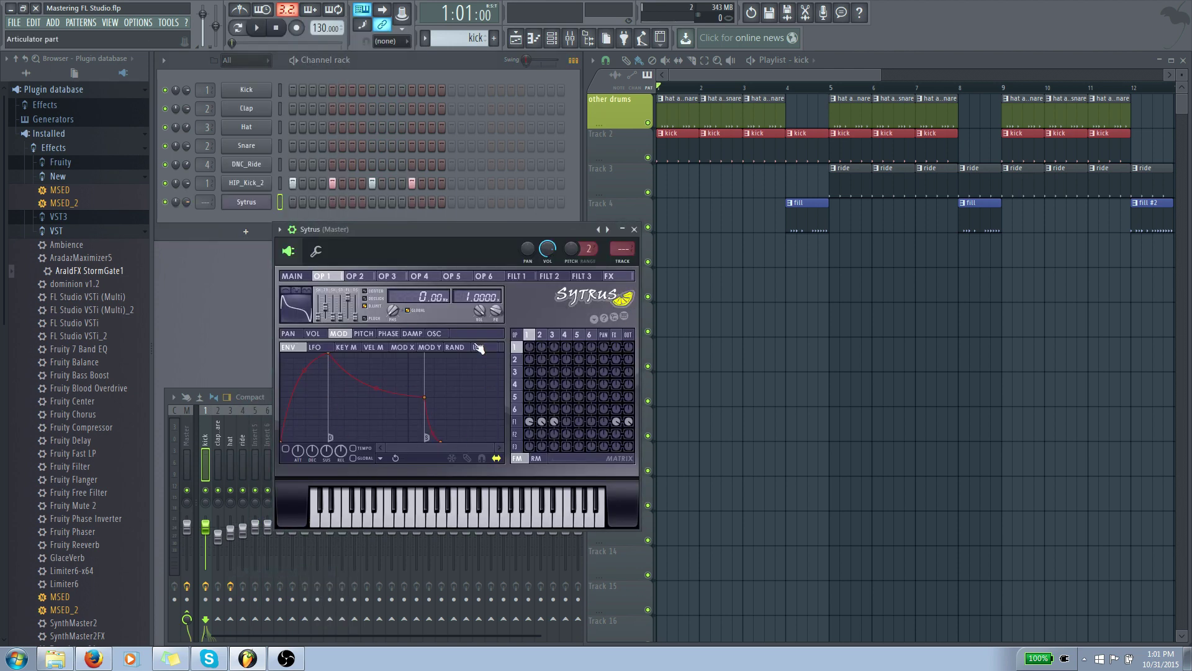
Move the Sytrus window above the playlist and browse operator tabs back to MAIN
left_click_drag(422, 225, 734, 58)
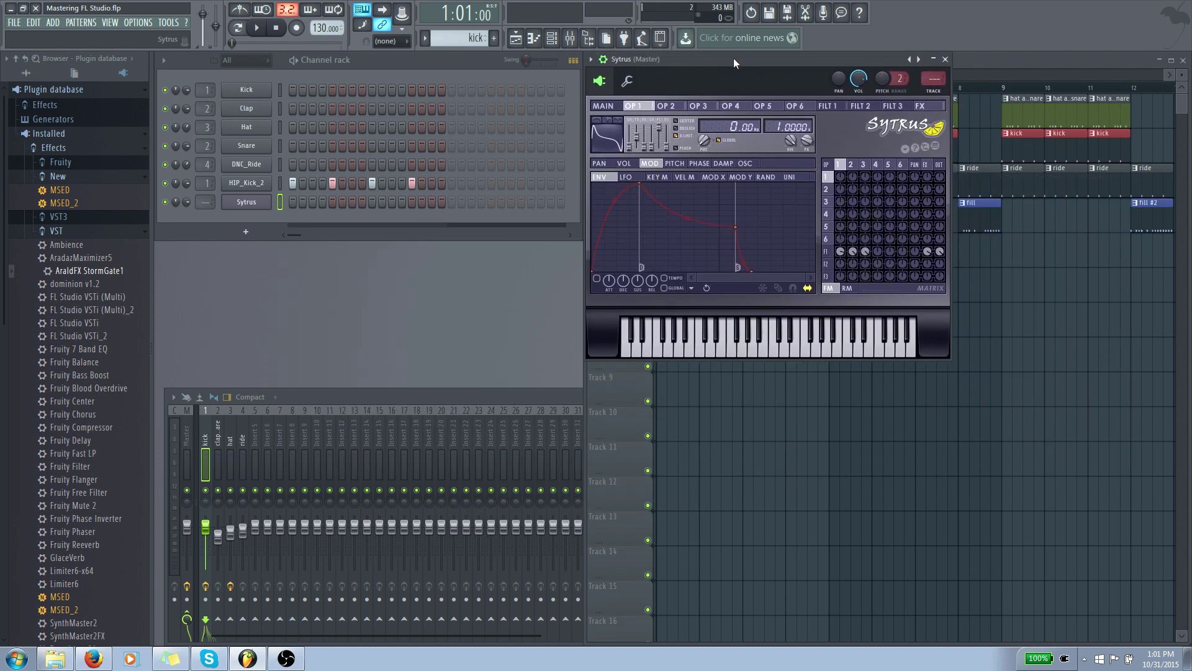
left_click(671, 106)
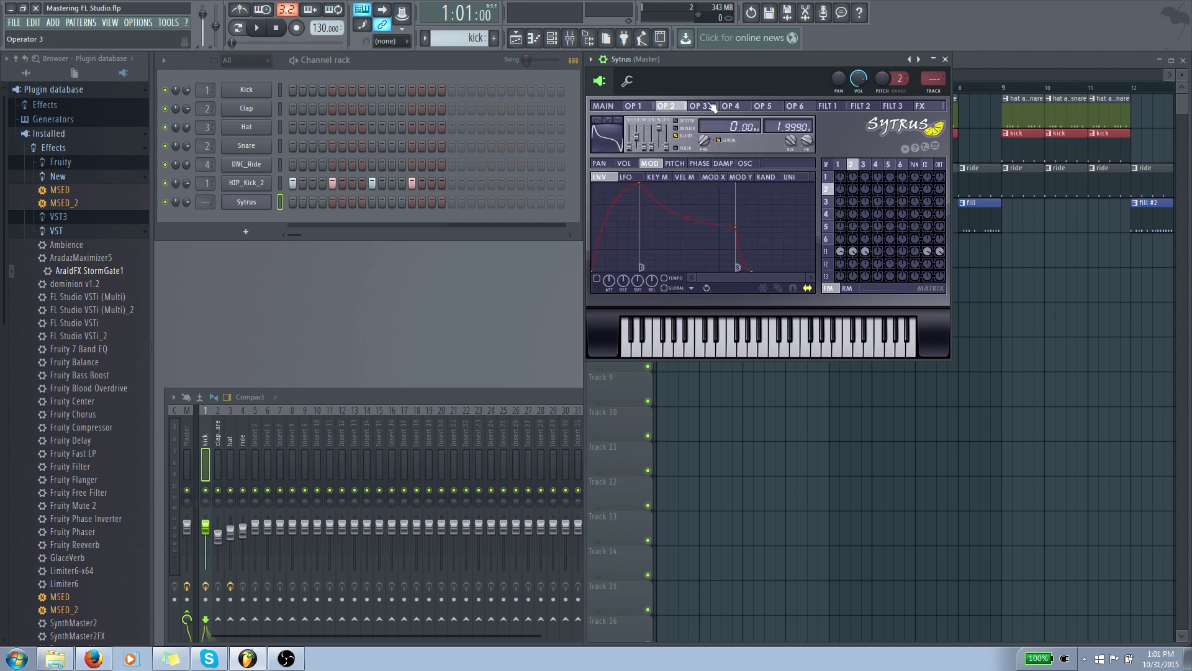
left_click(809, 105)
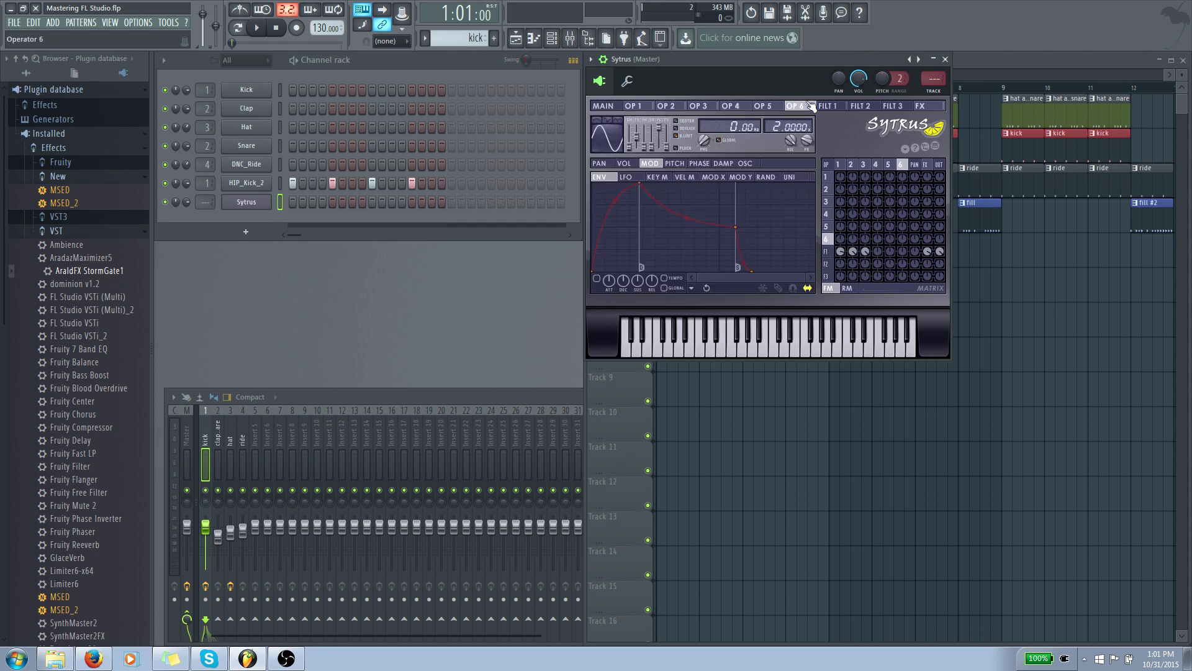
left_click(603, 106)
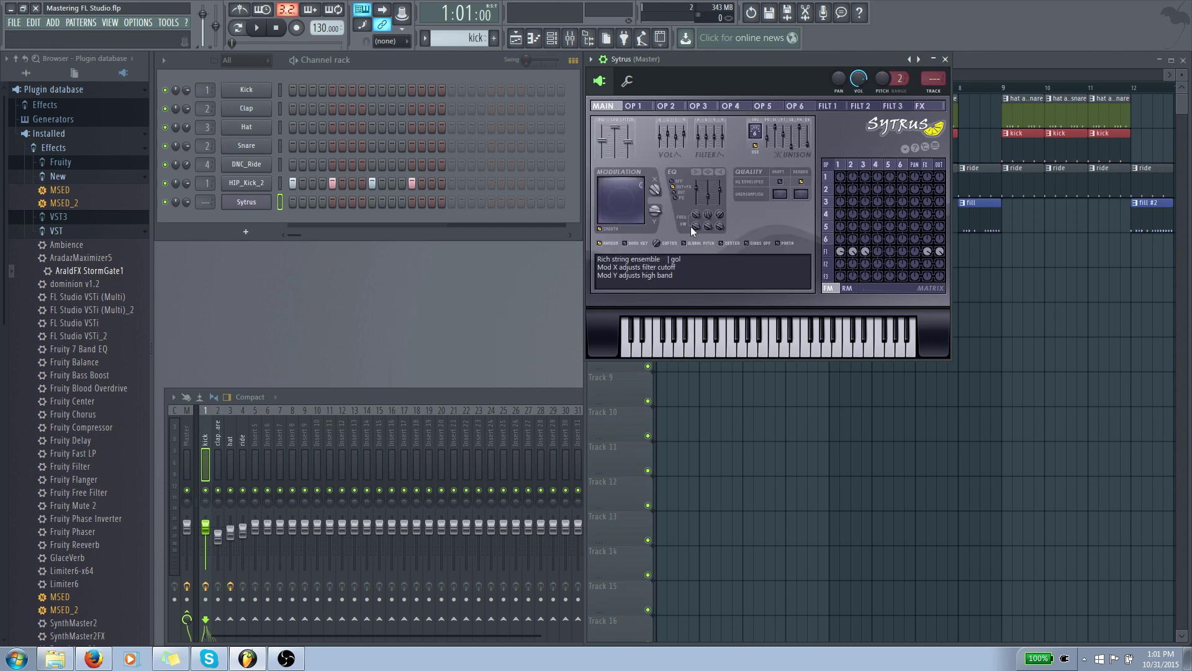
Audition the default Sytrus patch by playing three keys on its keyboard
left_click(702, 349)
left_click(755, 348)
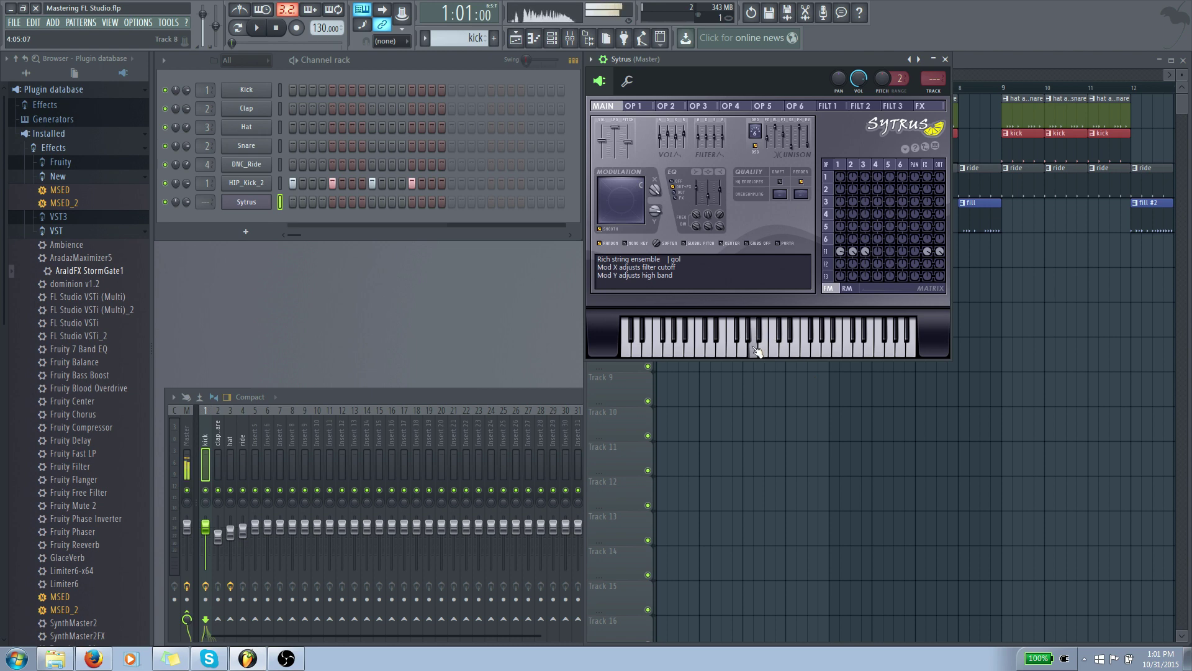
left_click(799, 349)
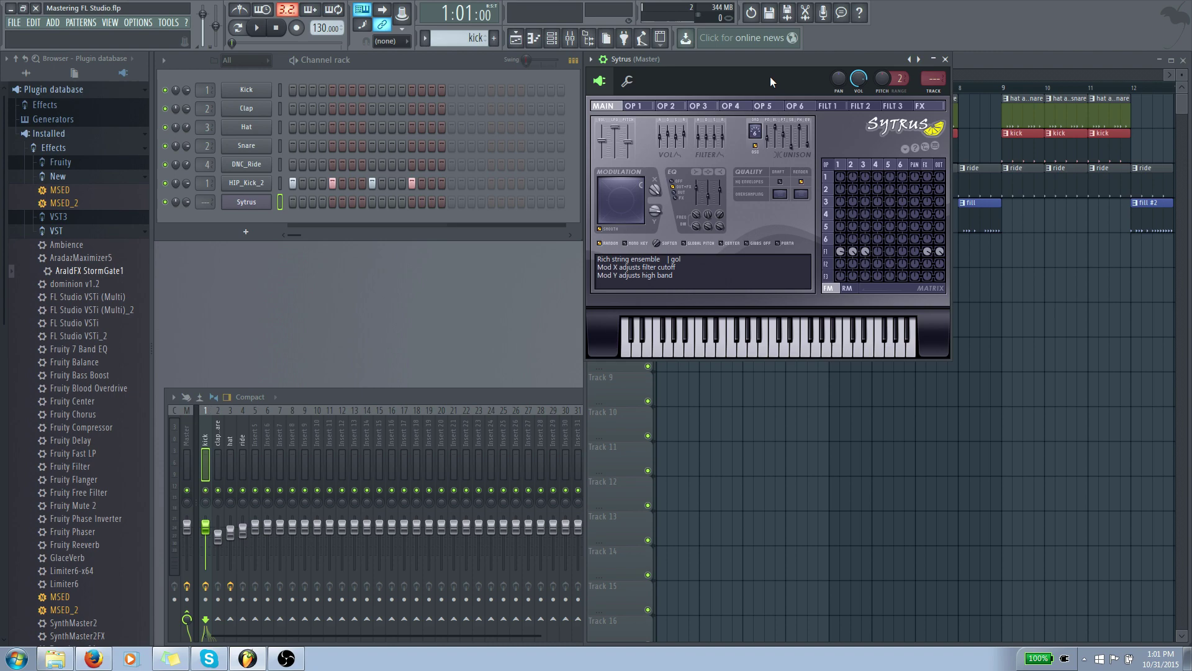
Load the Synth 2 preset into Sytrus from the plugin options presets
left_click(592, 60)
mouse_move(592, 96)
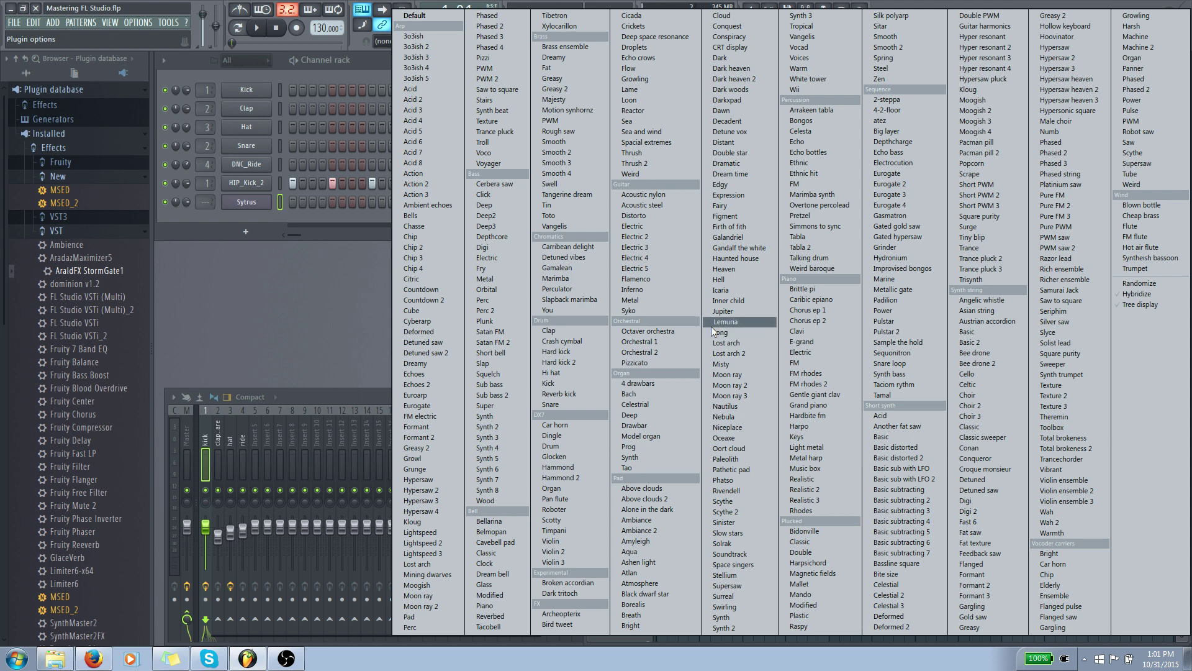
left_click(506, 427)
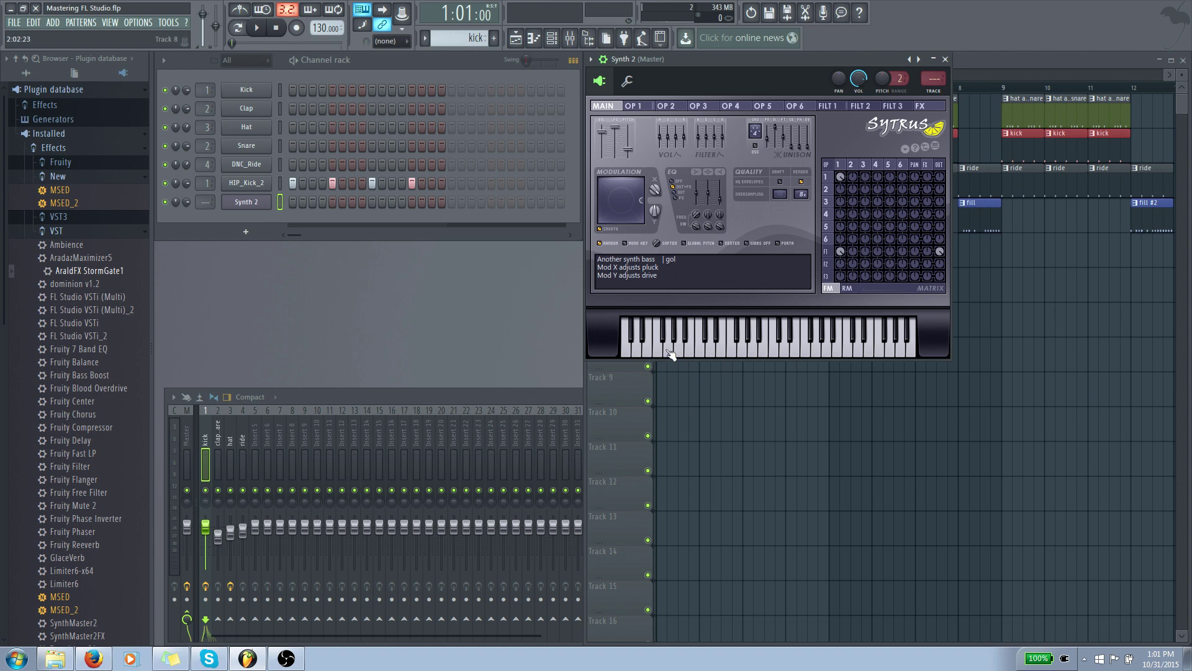
Play several keyboard notes to hear the Synth 2 sound
left_click(725, 340)
left_click(807, 351)
left_click(726, 351)
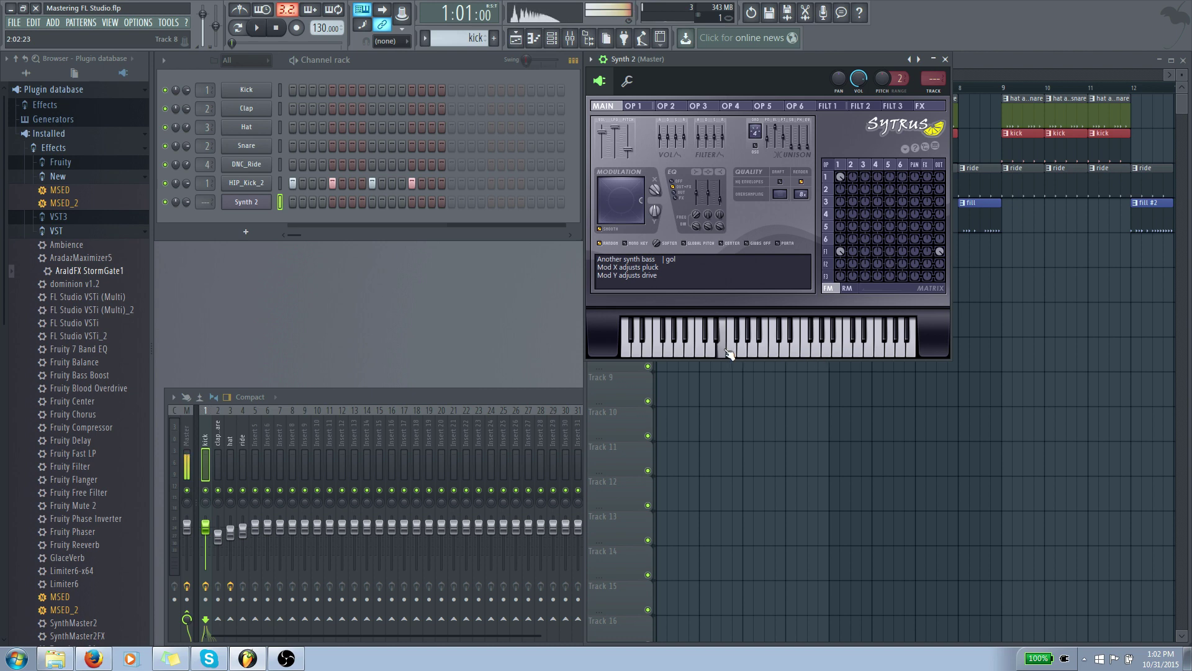
left_click(694, 350)
left_click(671, 352)
left_click(672, 353)
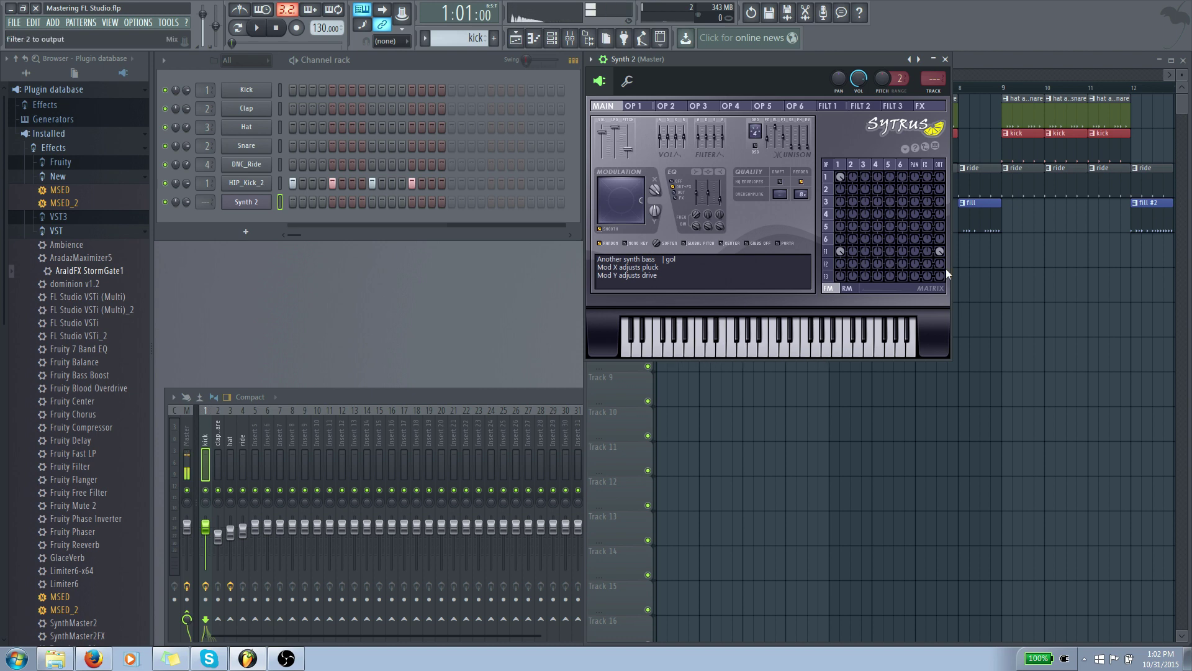
Close the Sytrus window and rename the Synth 2 channel to 'Bass'
left_click(946, 59)
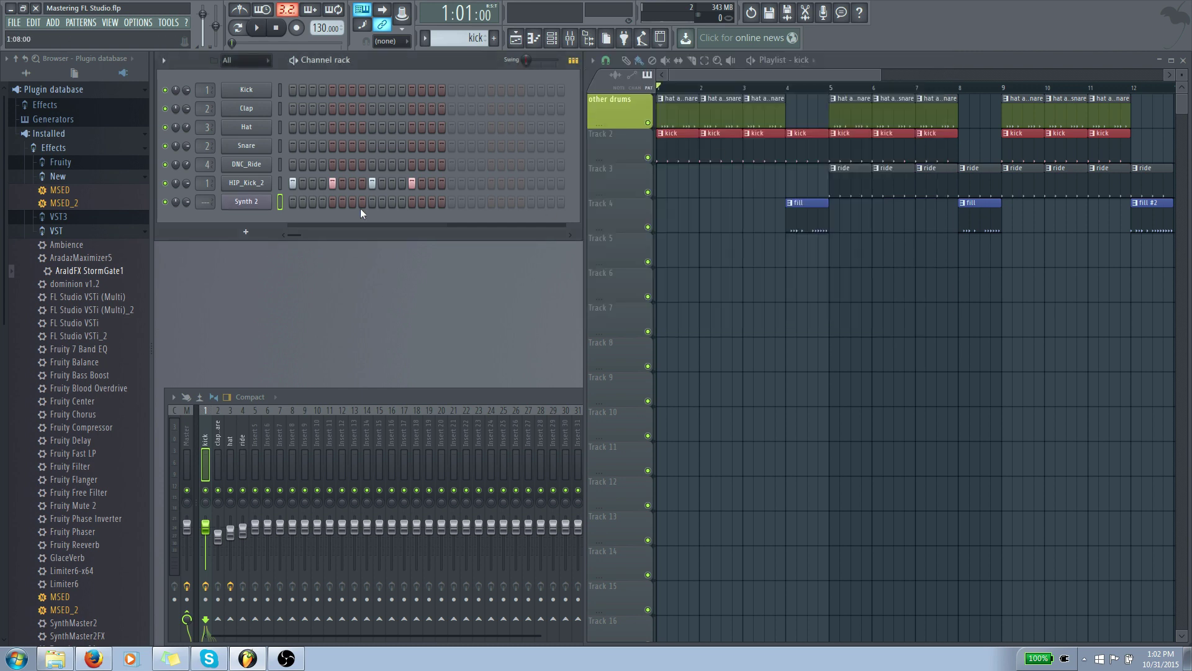
right_click(247, 203)
key("F2")
type("Bass")
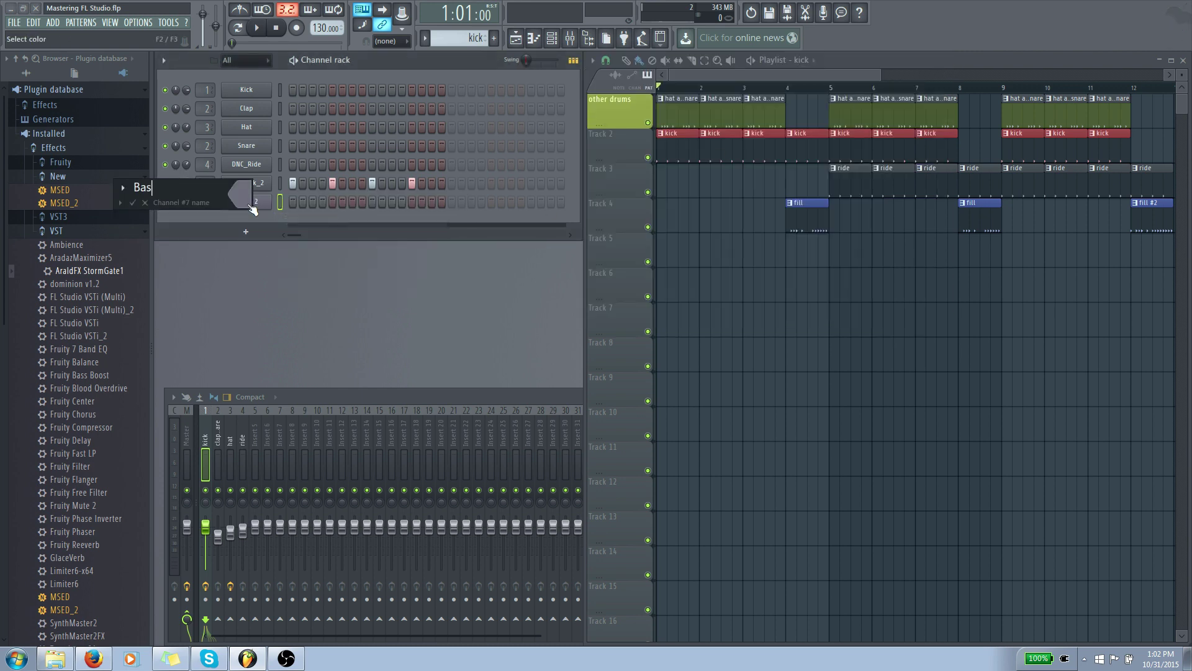
key("Return")
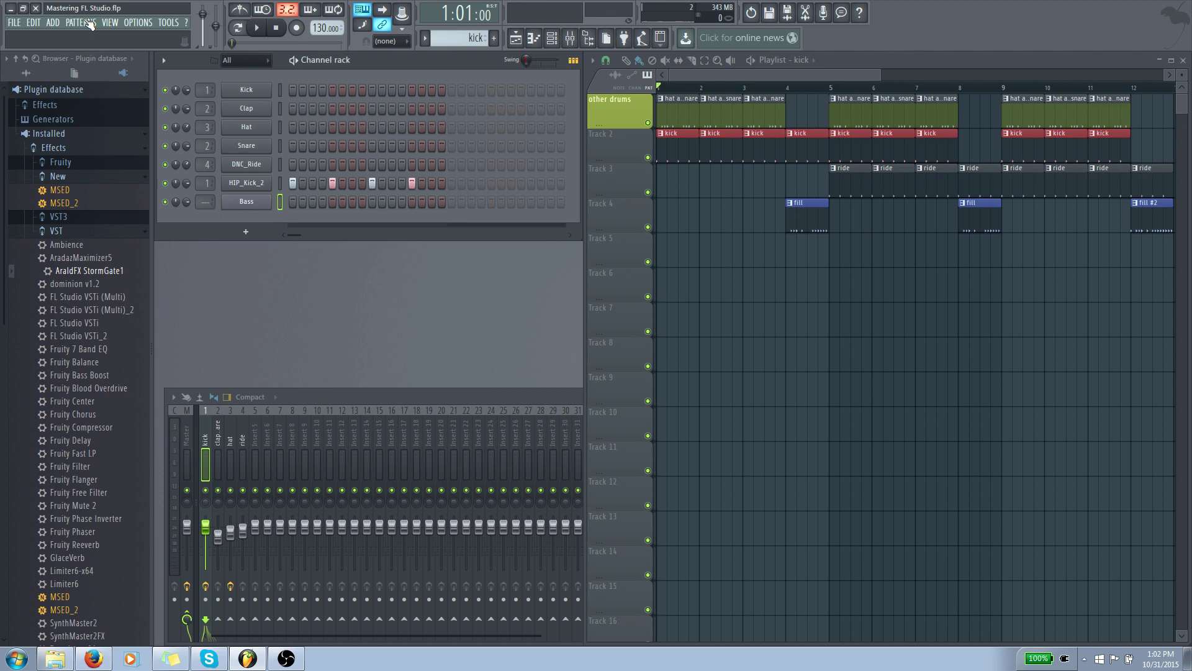
Create a new empty pattern named 'Bassline'
left_click(74, 23)
key("F4")
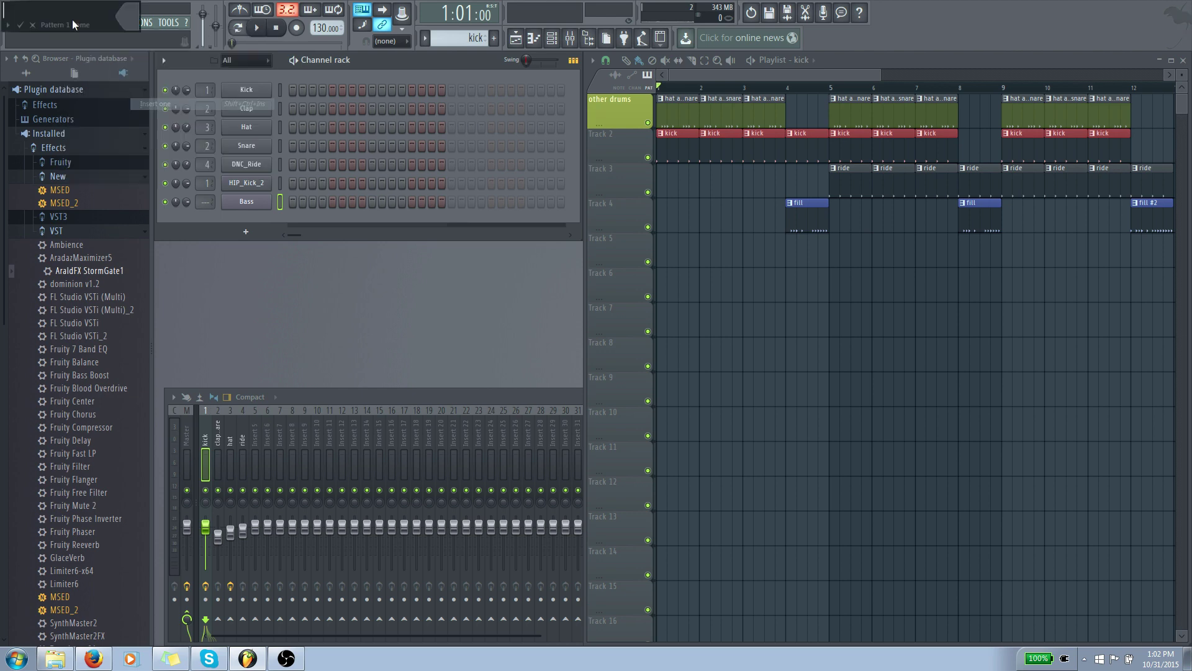
type("Basss")
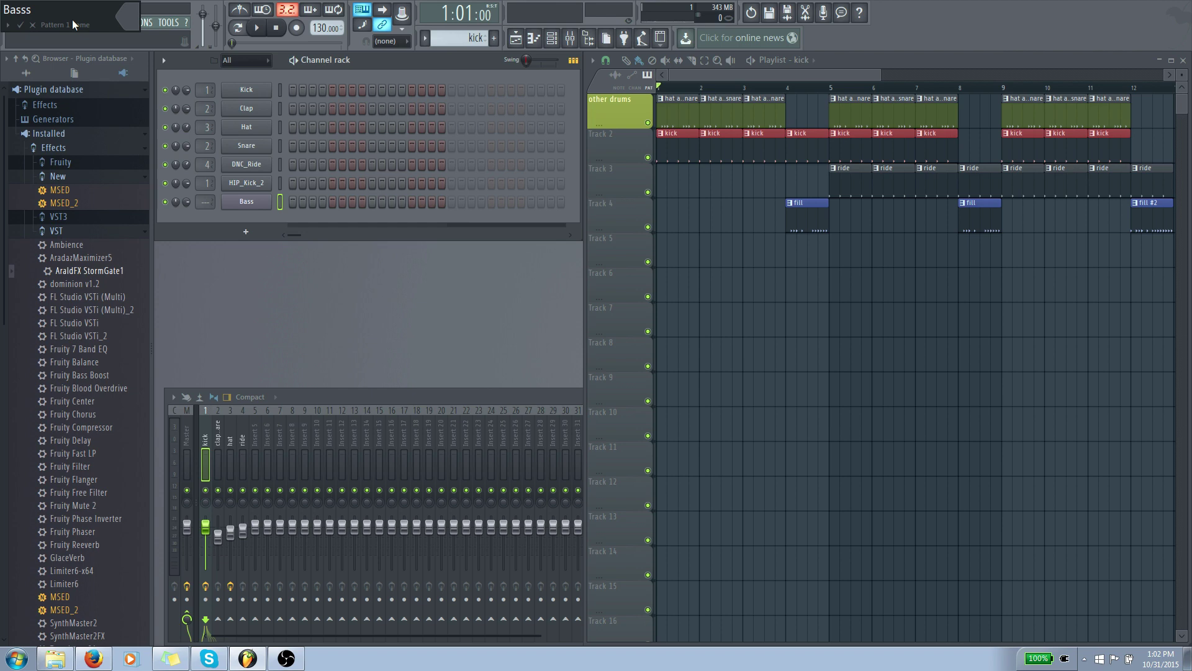
key("BackSpace")
type("line")
key("Return")
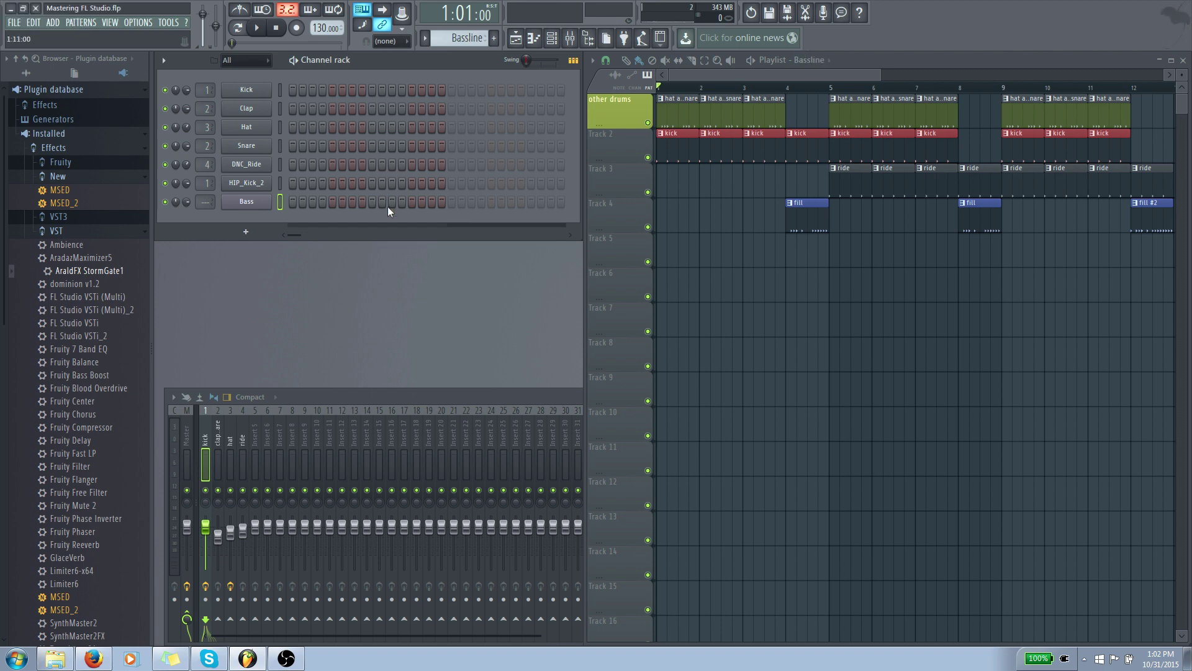
Give the Bass channel a synth bass preset and route it to free mixer track 5
left_click(246, 201)
left_click(590, 60)
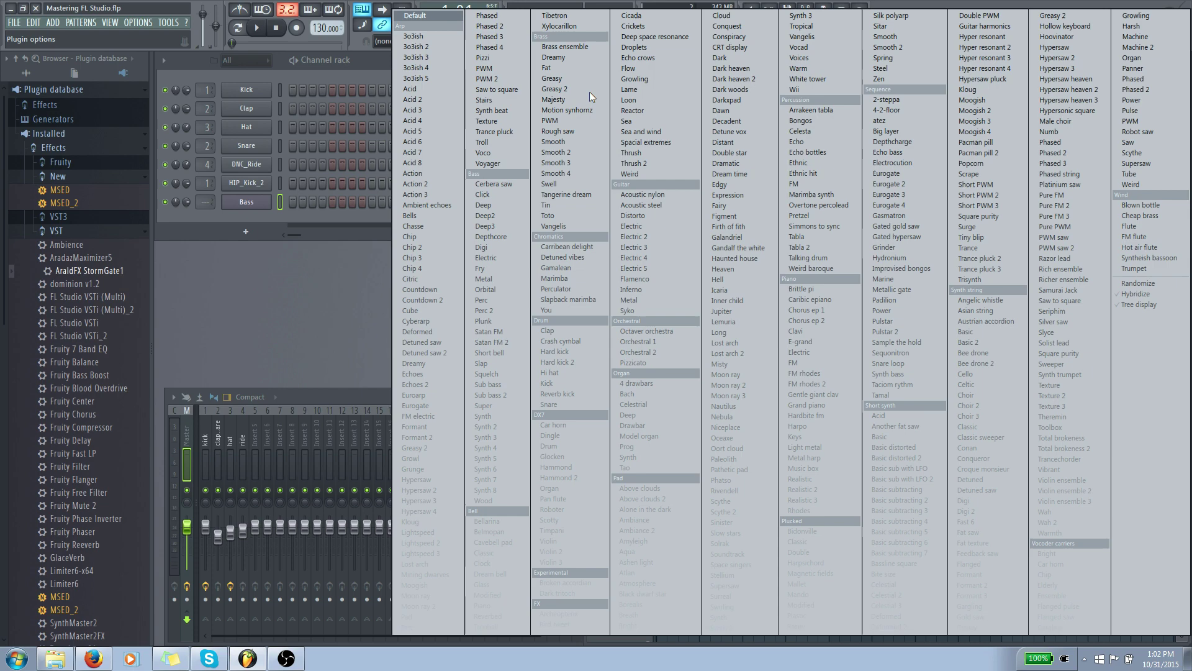
left_click(569, 89)
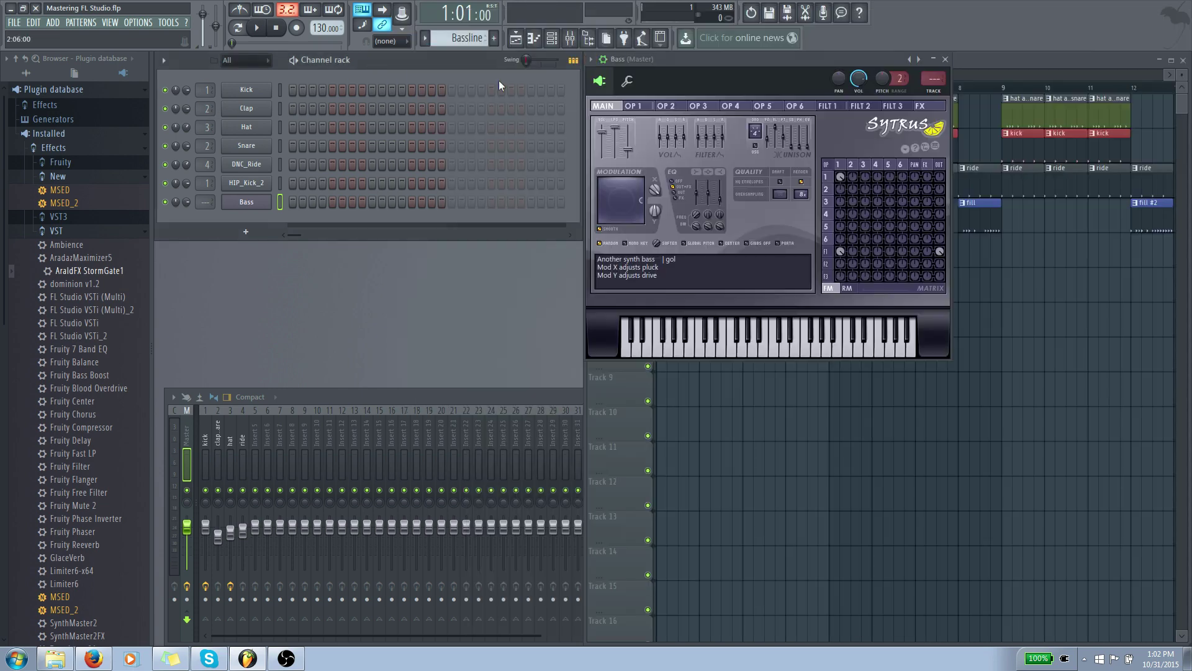
left_click(591, 59)
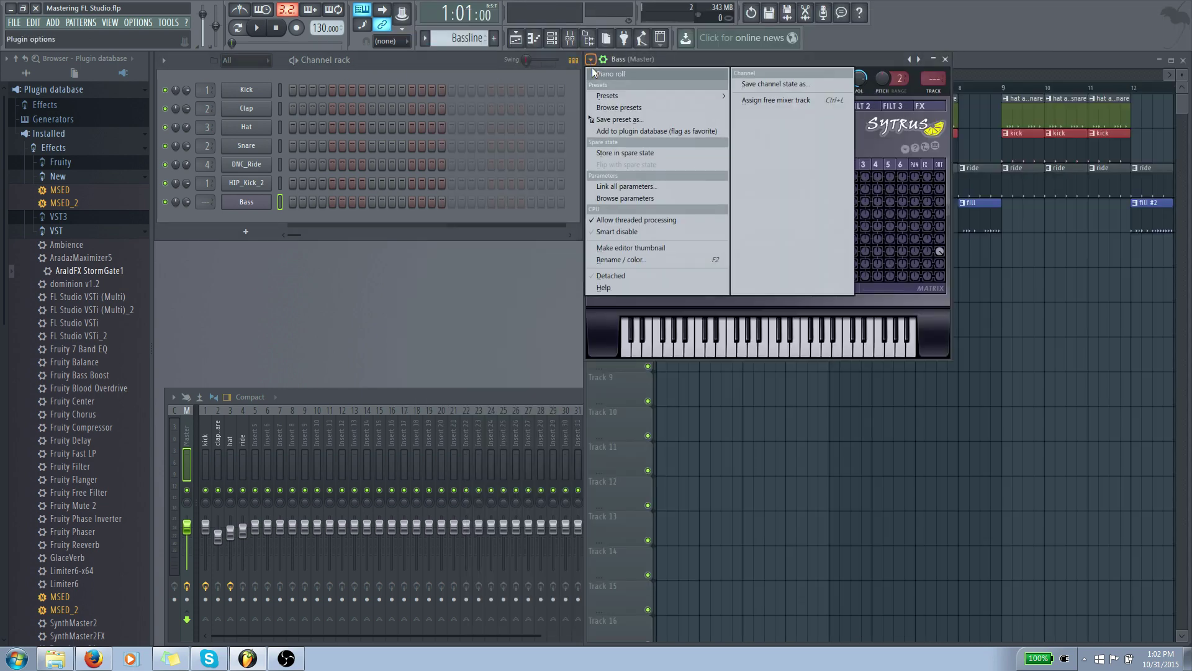
left_click(769, 101)
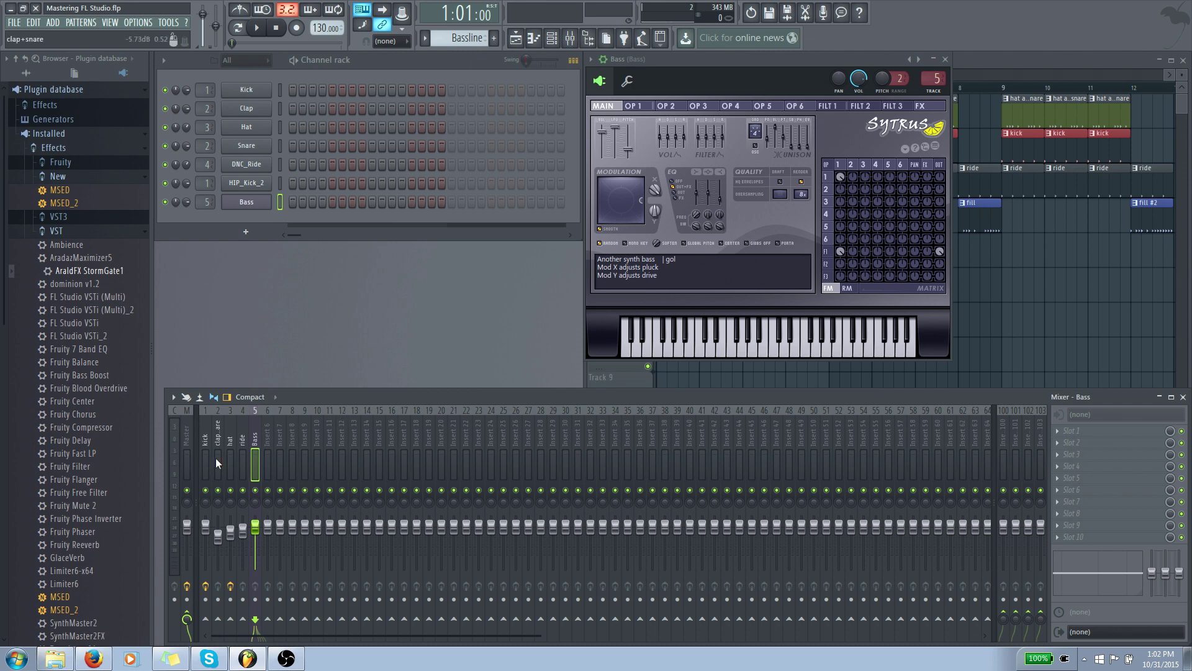
Select the kick and Bass mixer inserts, add a Bass step, and play the beat
left_click(202, 430)
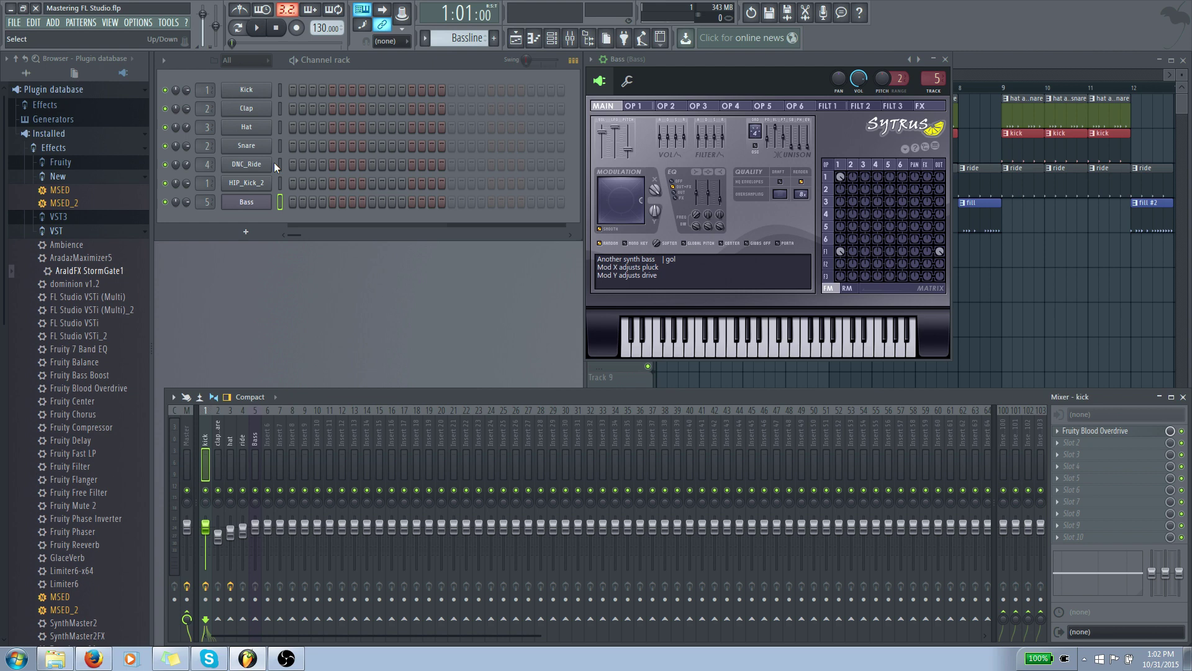
left_click(239, 206)
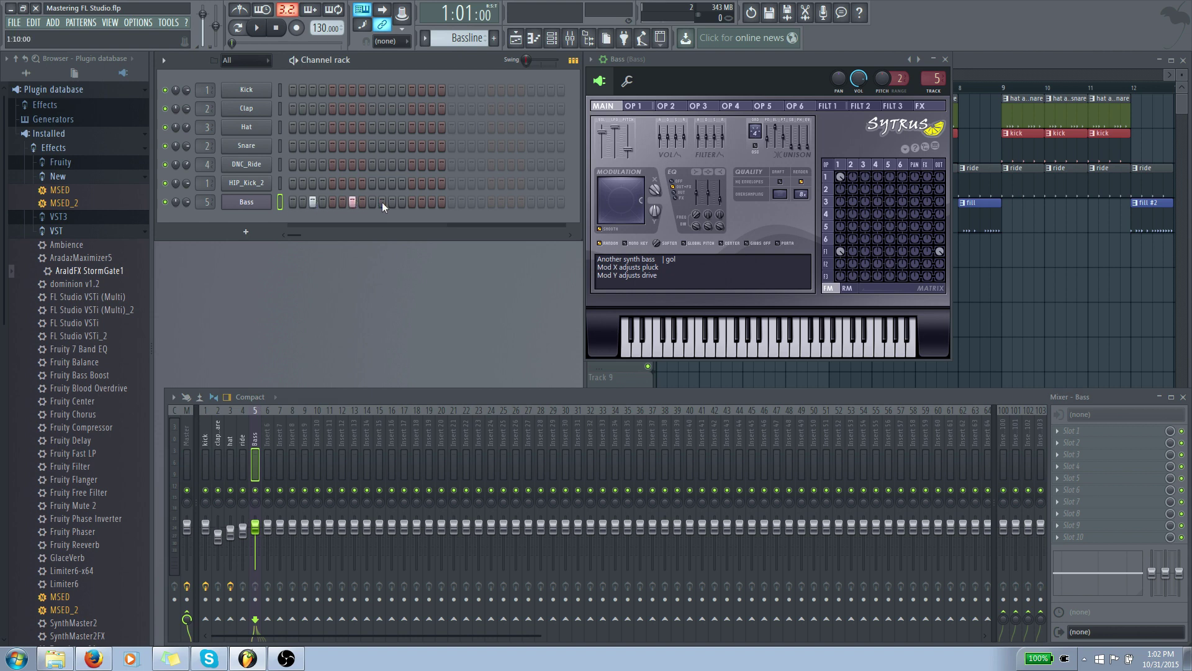
left_click(432, 202)
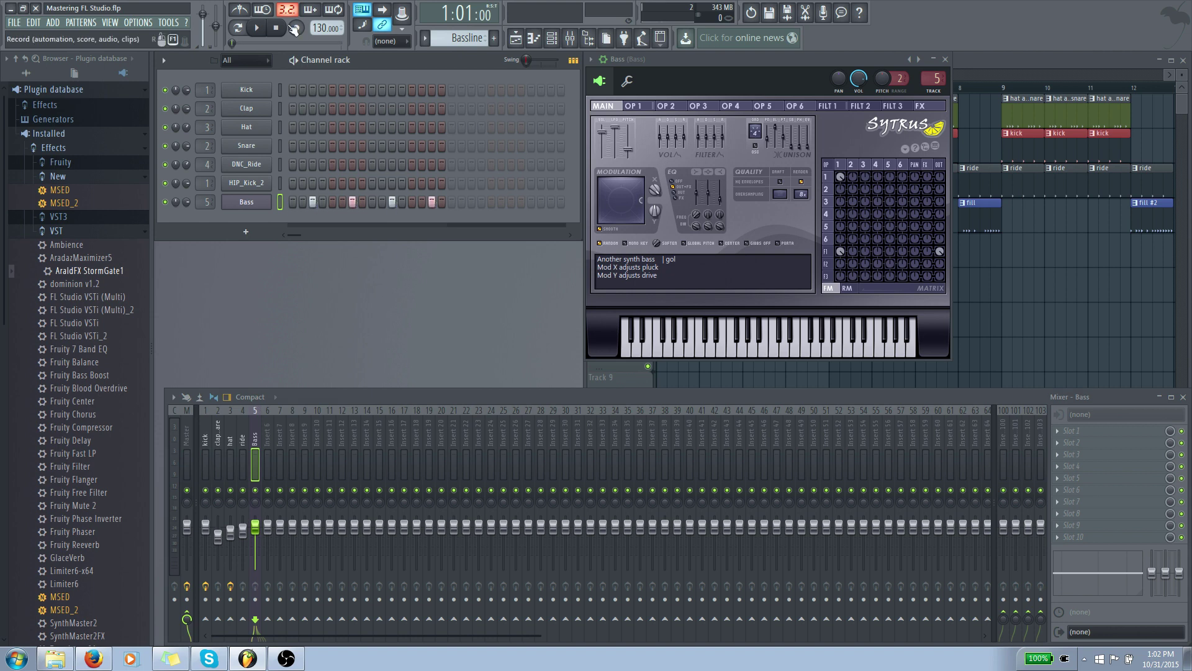
left_click(259, 28)
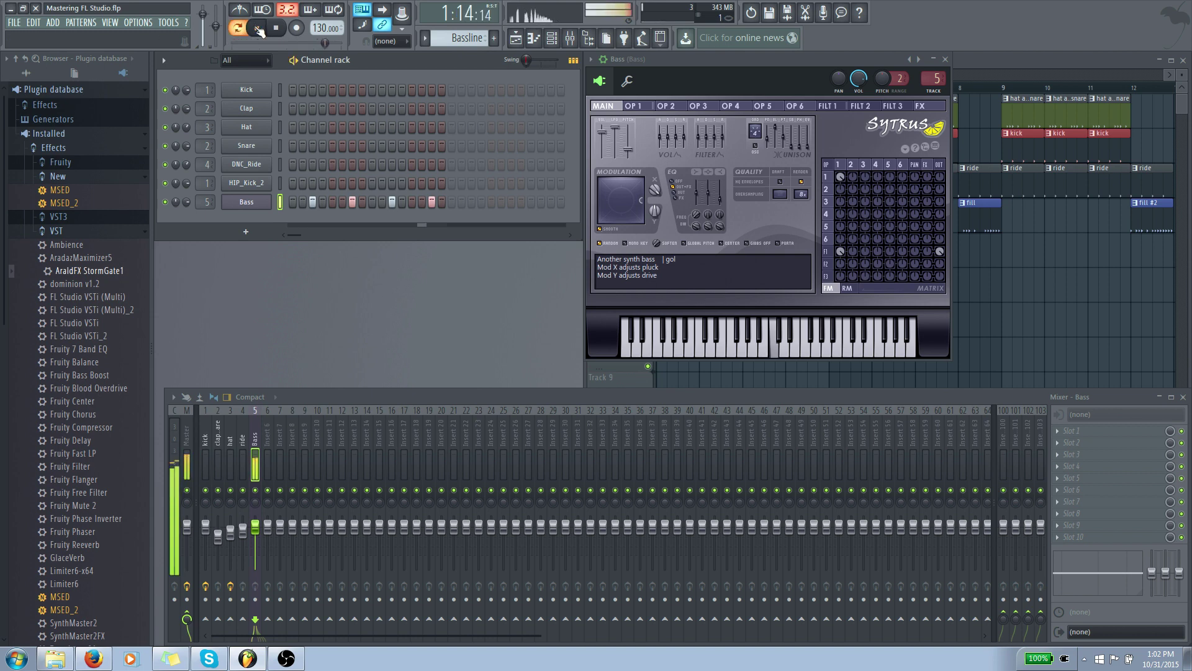
left_click(276, 28)
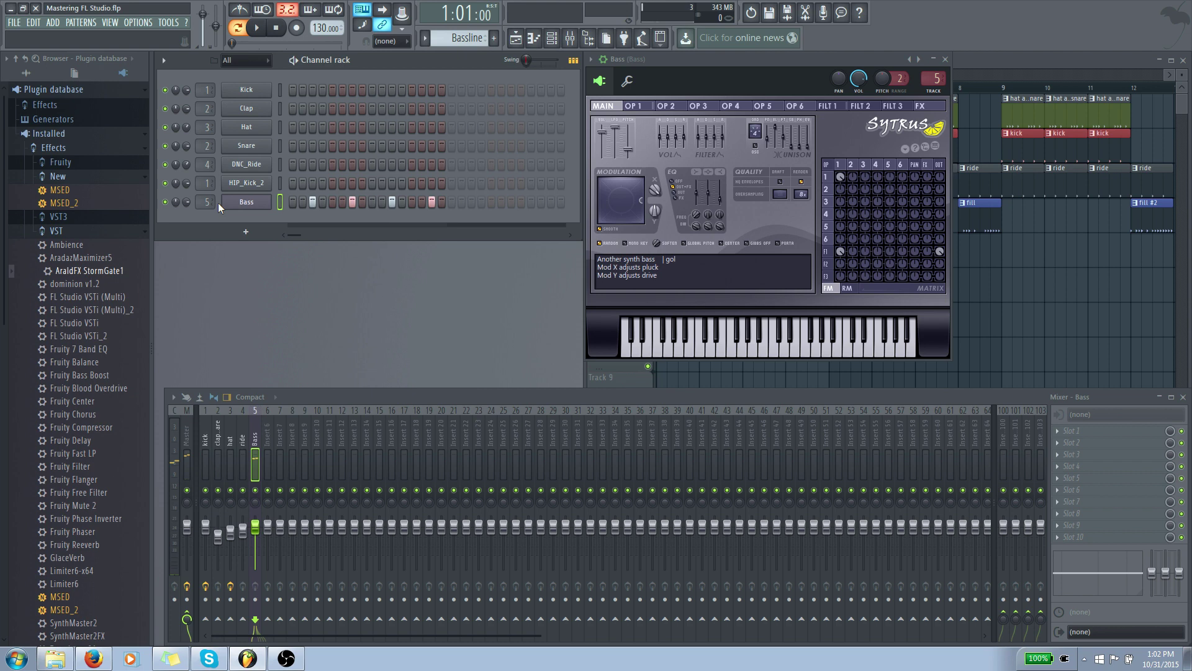
Lower the Bass channel volume to about 57% (-10.7 dB) and replay to check
left_click_drag(186, 202, 188, 200)
key("space")
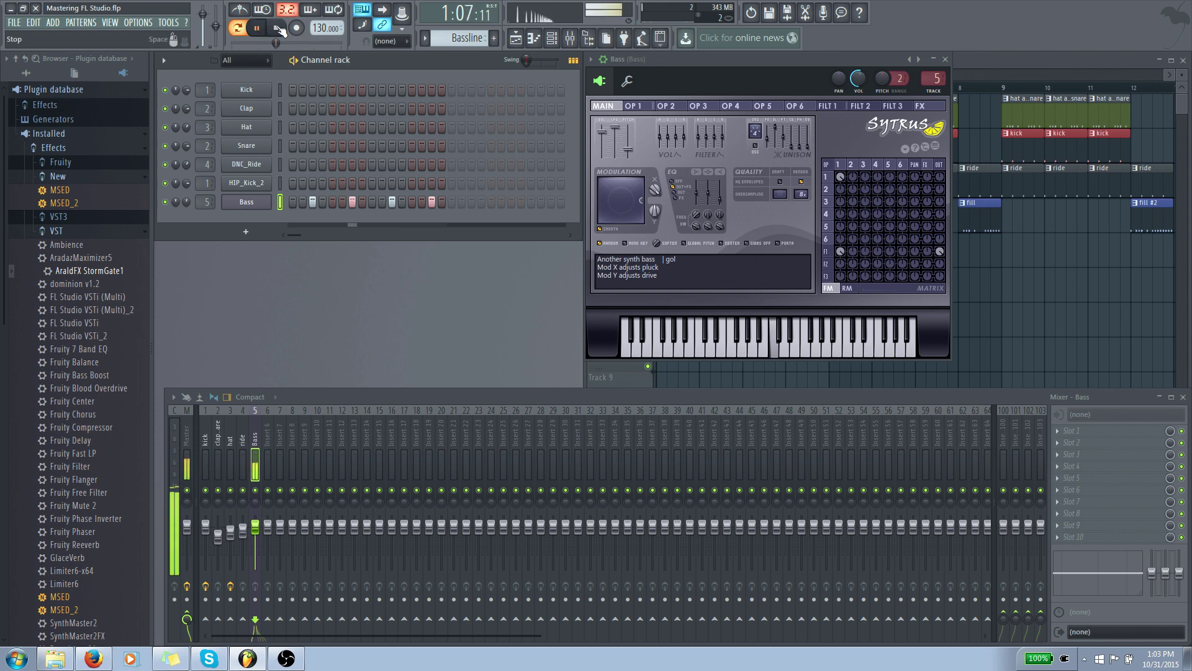
key("space")
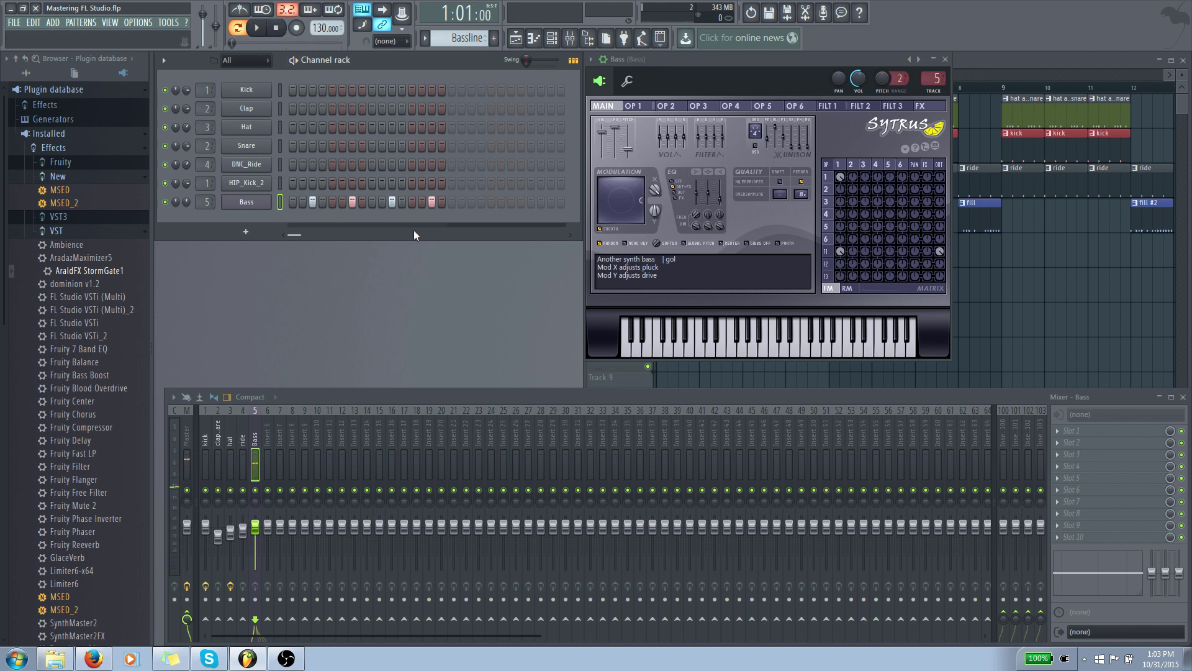
left_click(945, 59)
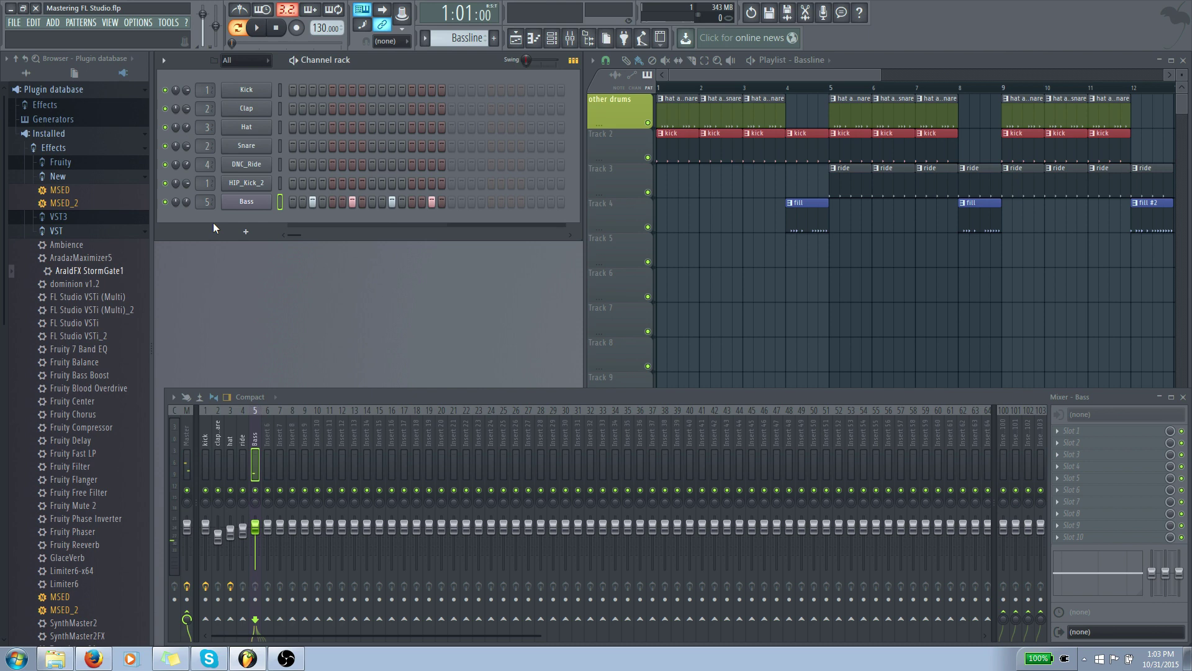
left_click(246, 201)
left_click(683, 341)
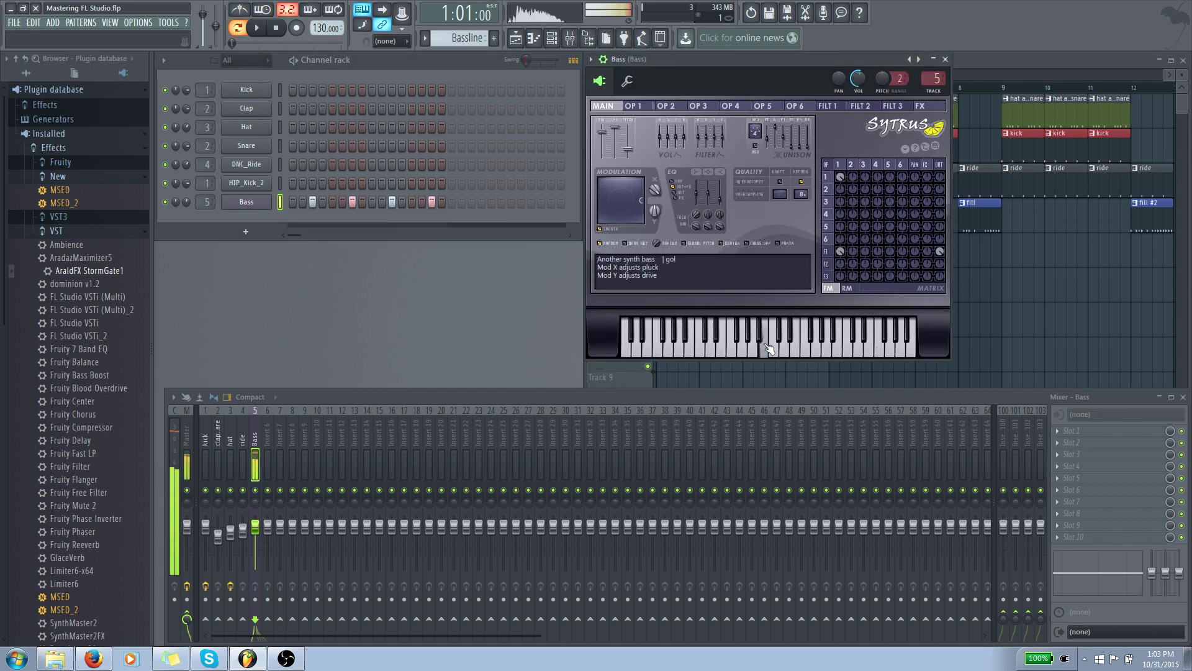
left_click(716, 348)
left_click(810, 347)
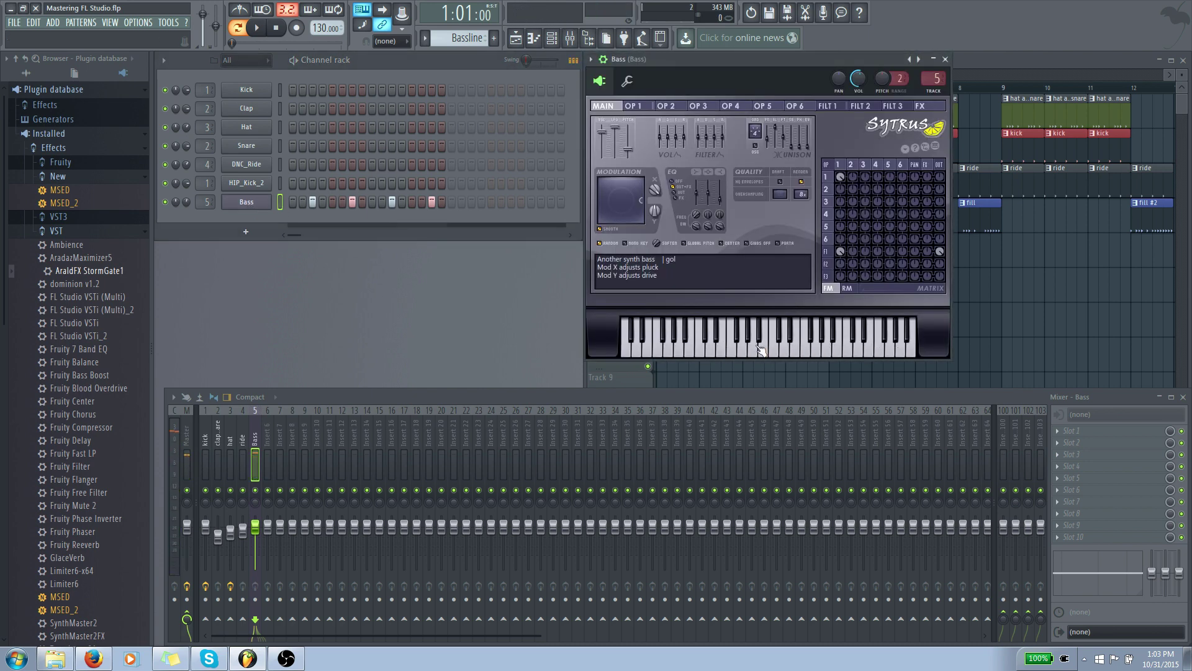
left_click(946, 60)
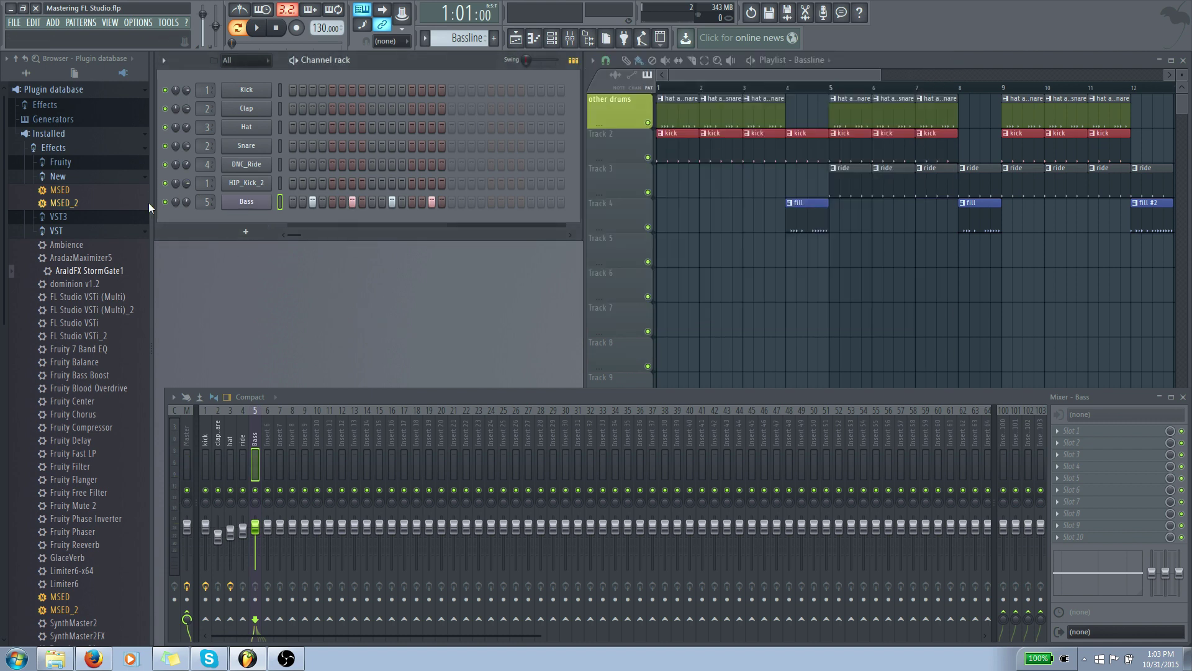
right_click(234, 201)
Open the Bass piano roll, shift it right, and close it
left_click(293, 202)
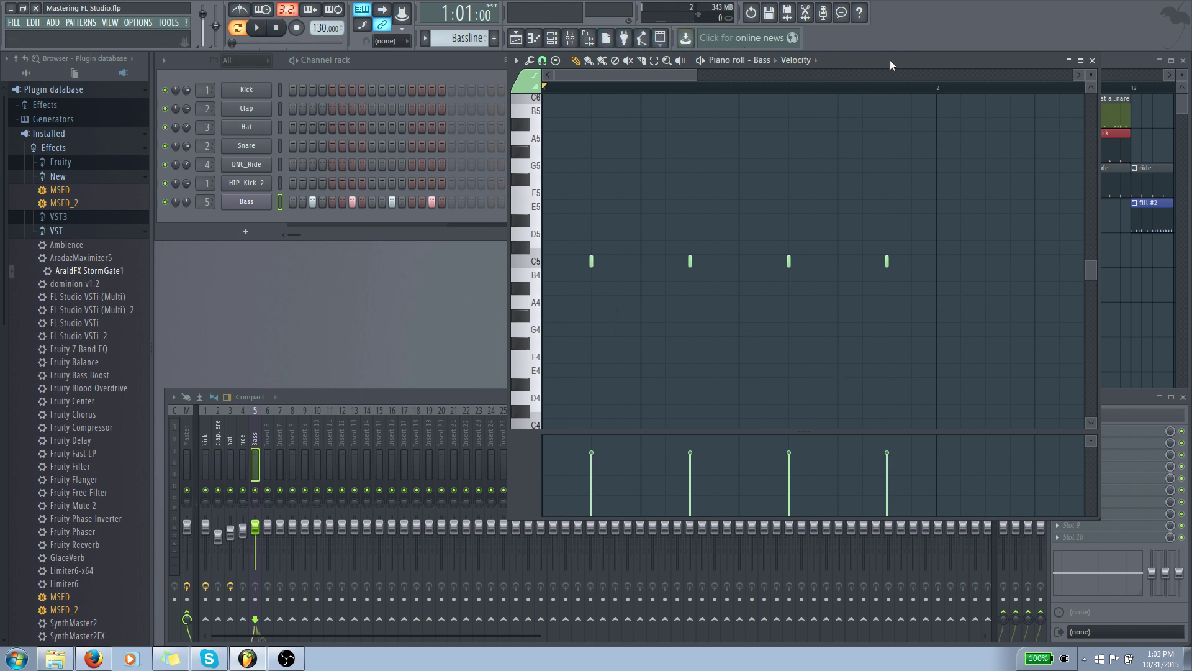
mouse_move(889, 60)
left_mouse_down()
mouse_move(933, 75)
mouse_move(964, 65)
mouse_move(911, 64)
left_mouse_up()
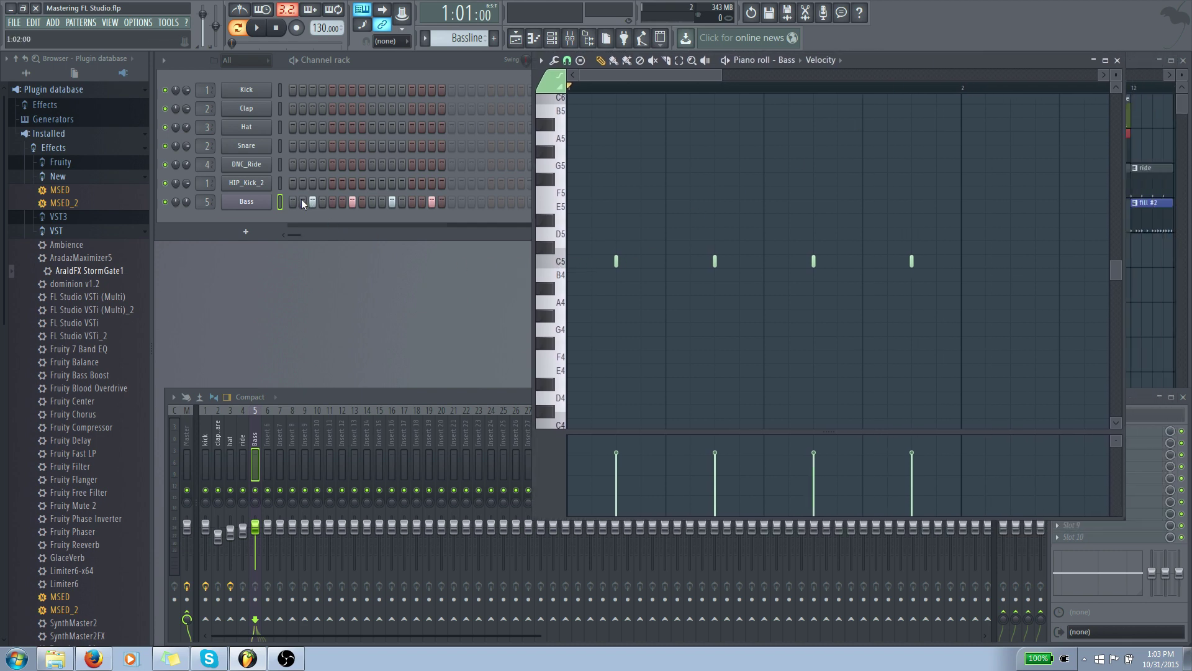
left_click(1117, 60)
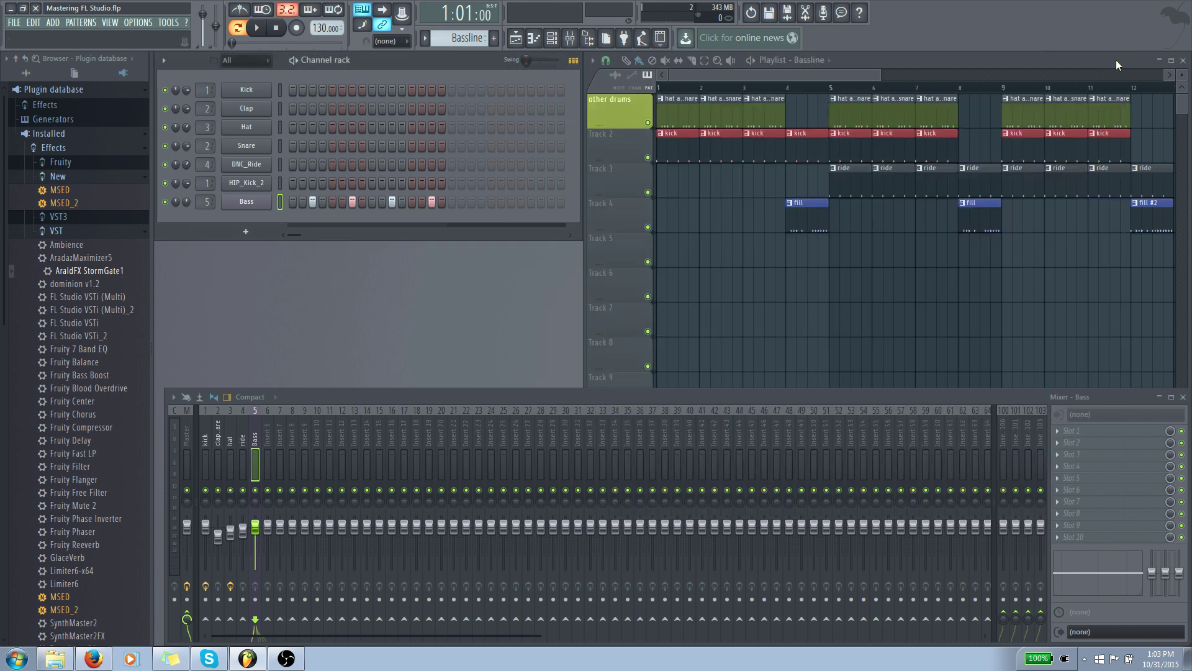
View and close the kick and hat-and-snare piano rolls from their Playlist clips
double_click(671, 151)
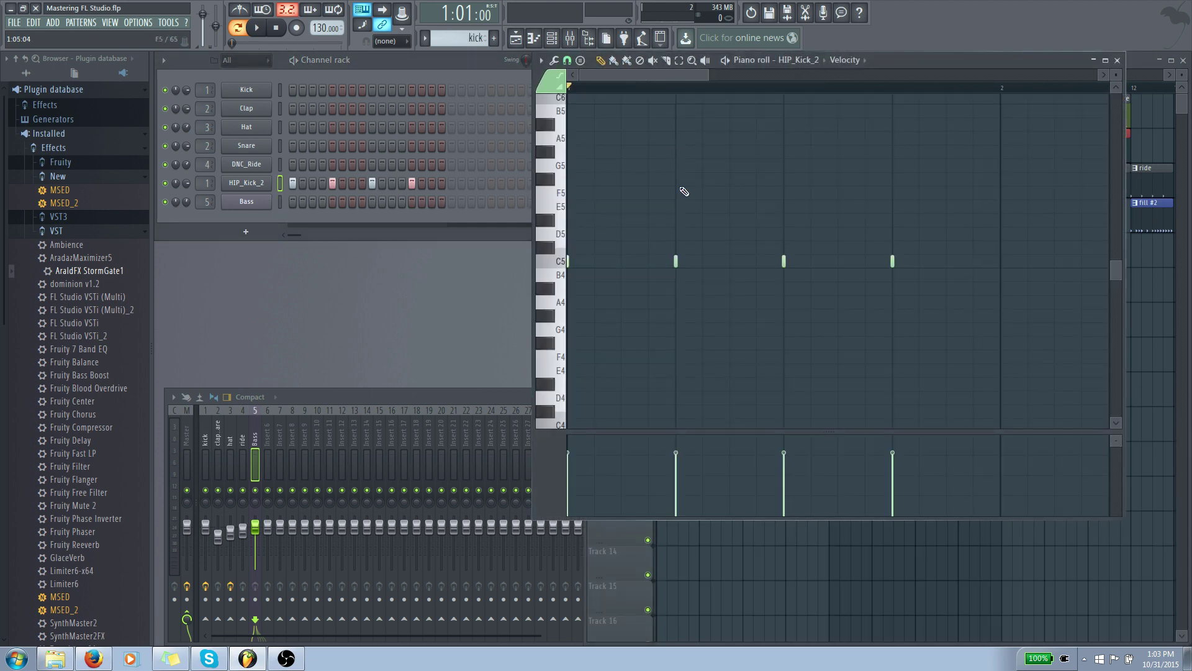
left_click(1117, 60)
double_click(848, 107)
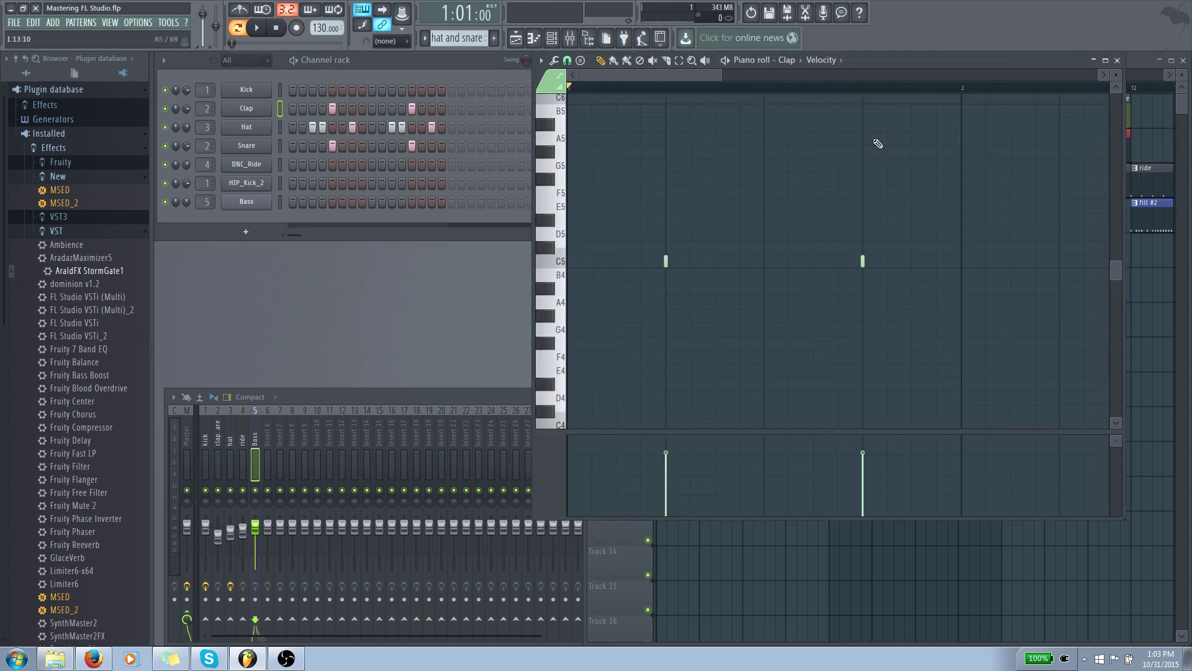
left_click(1117, 60)
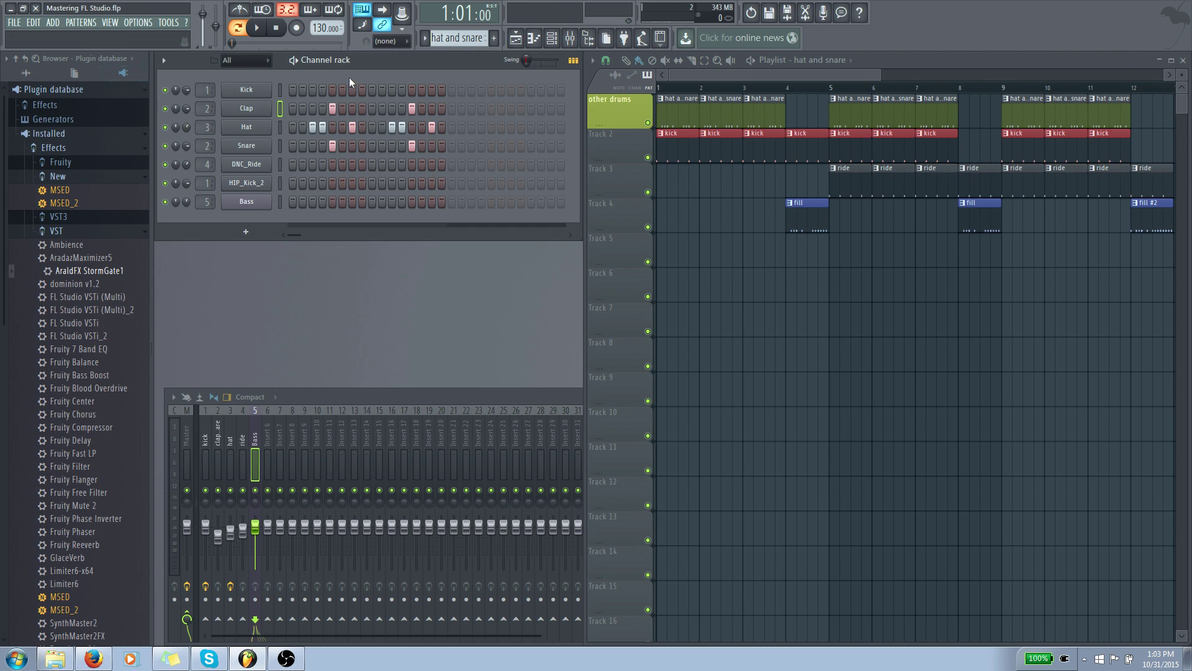
Switch to the Bassline pattern and turn off the third Bass step
left_click(81, 23)
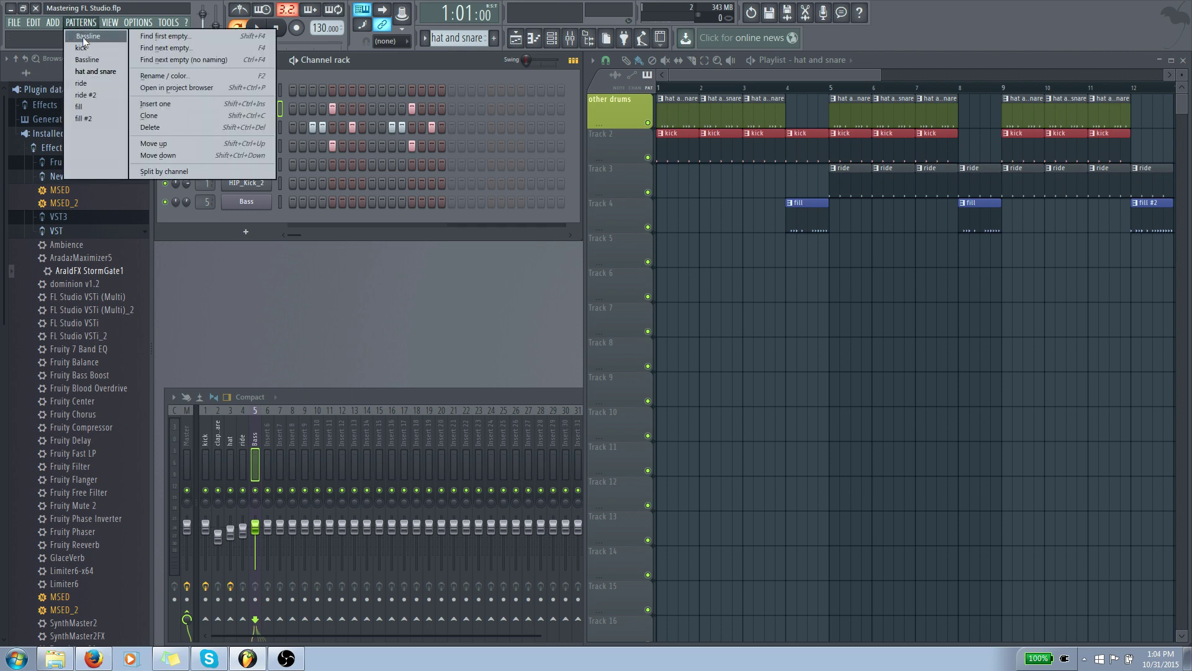
left_click(93, 38)
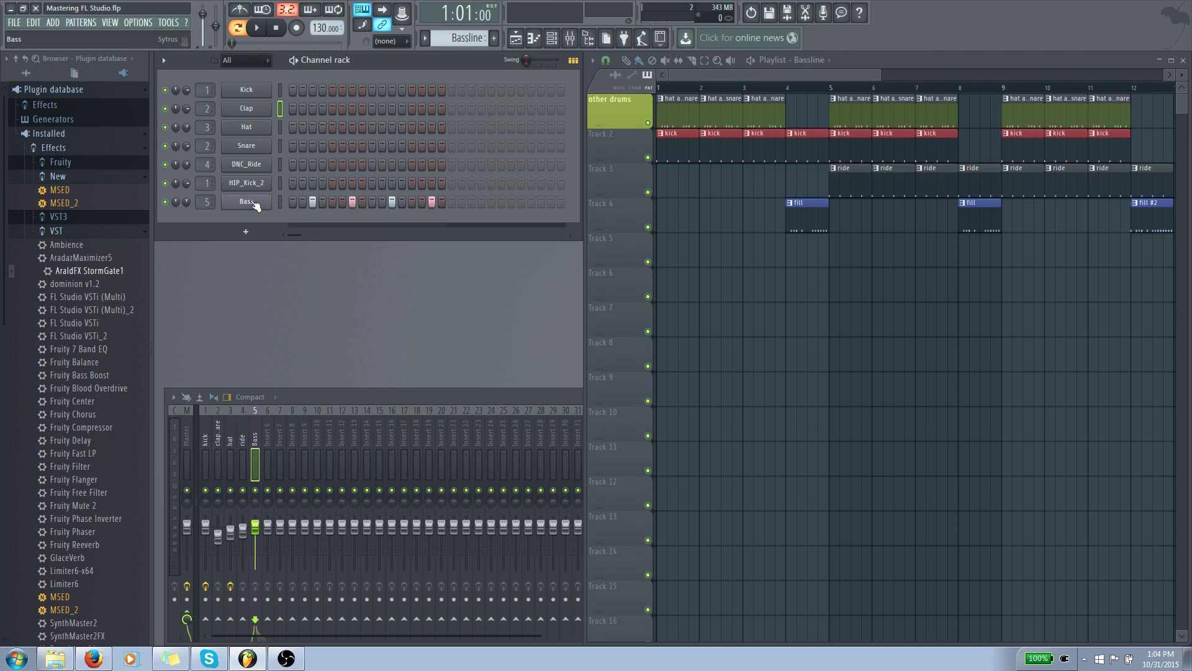
left_click(312, 201)
In the Bass piano roll, draw four one-beat D4 notes across the bar
right_click(255, 202)
left_click(335, 202)
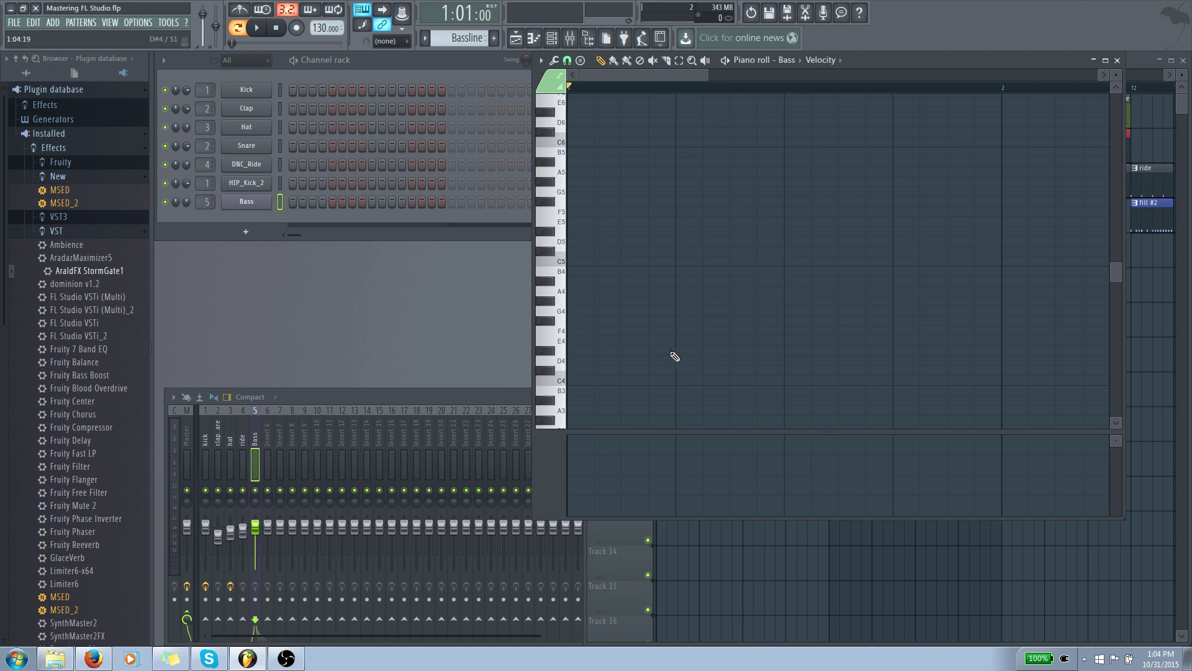
left_click(571, 362)
left_click_drag(582, 361, 595, 362)
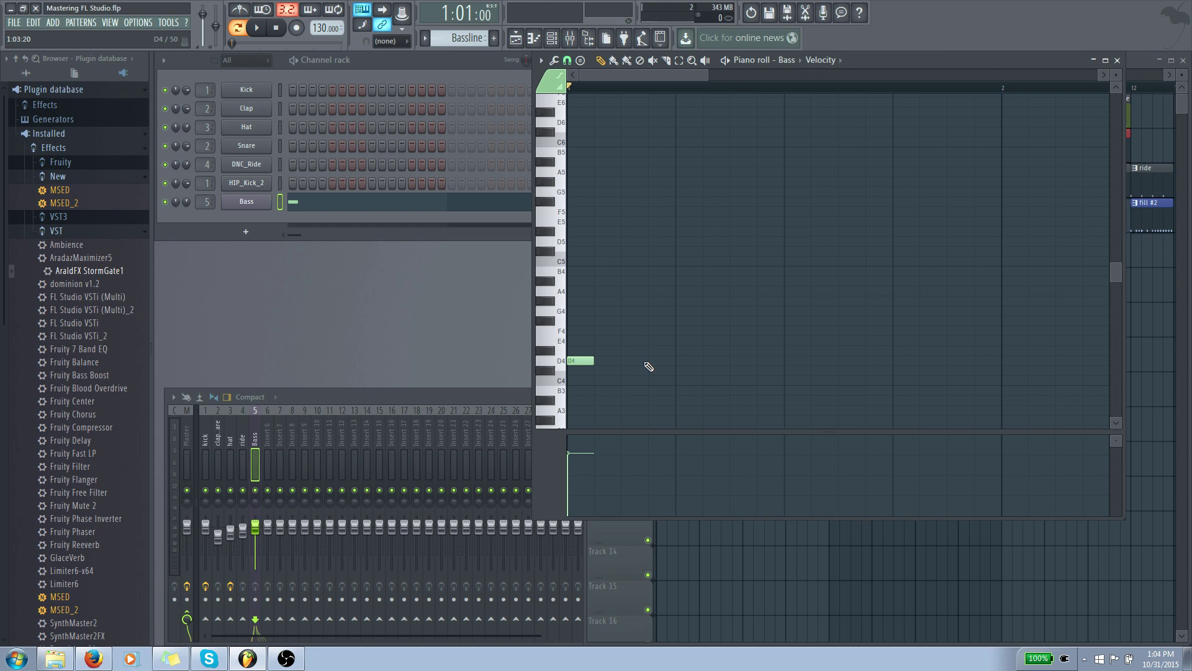
left_click_drag(590, 361, 644, 361)
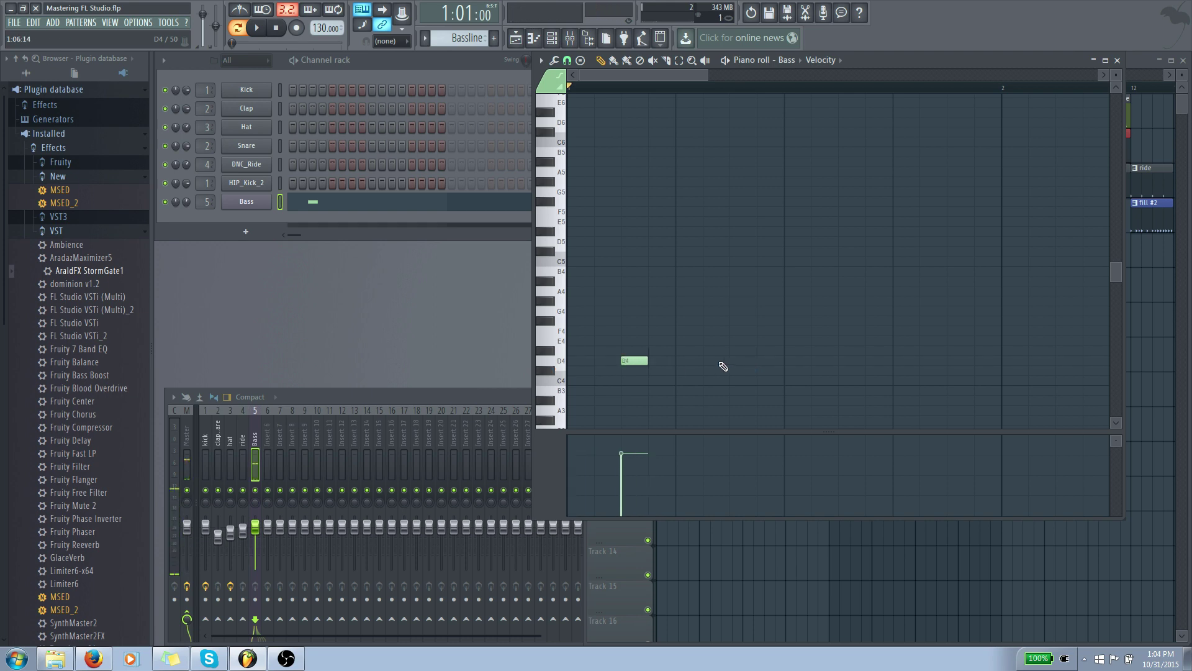
left_click(739, 361)
left_click(845, 361)
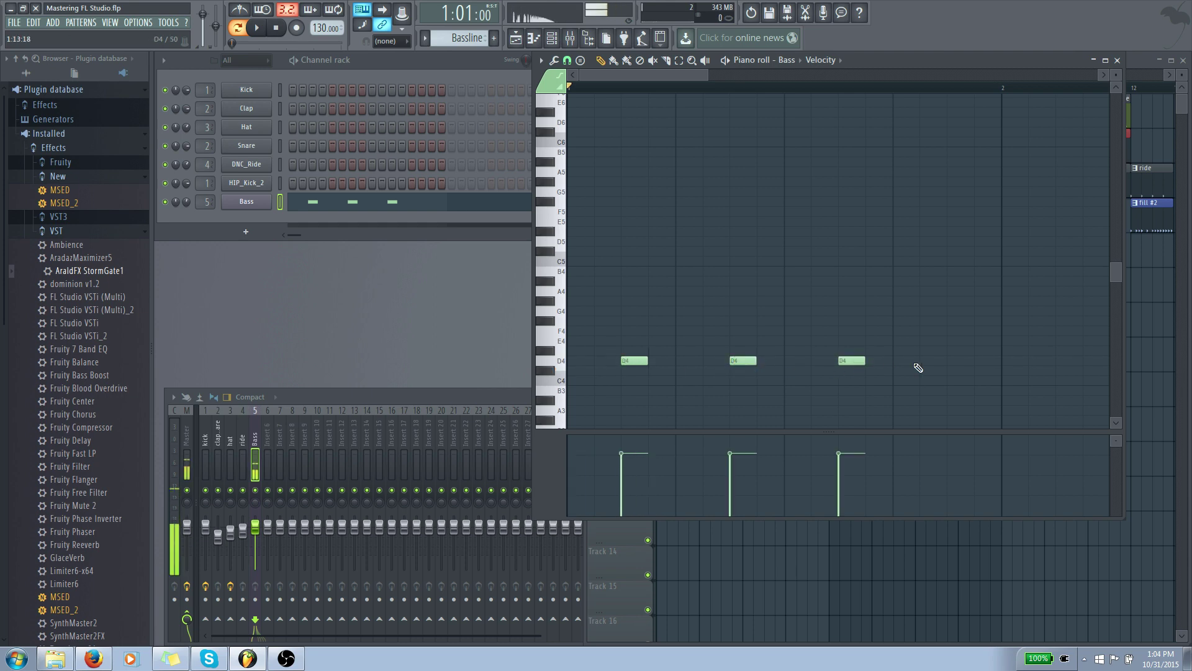
left_click(953, 361)
Turn on two HIP_Kick_2 steps and add a fifth D4 note between the second and third
left_click(313, 182)
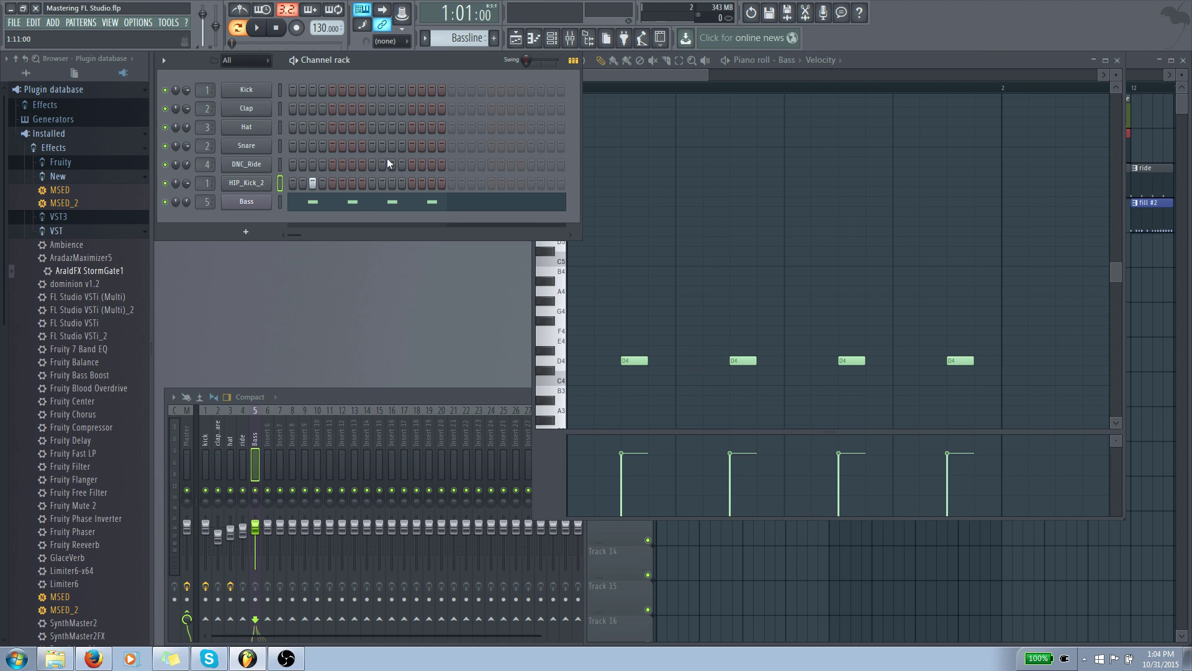
left_click(371, 180)
left_click(794, 360)
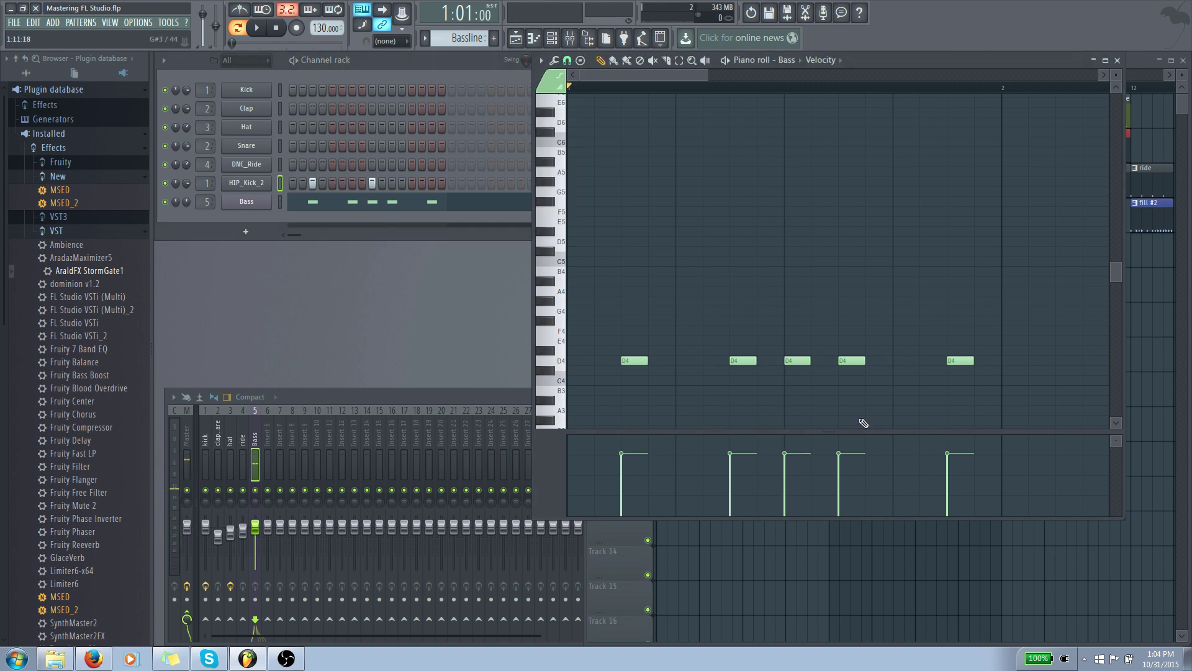
Delete the extra D4 note and clear the two stray HIP_Kick_2 steps
right_click(801, 359)
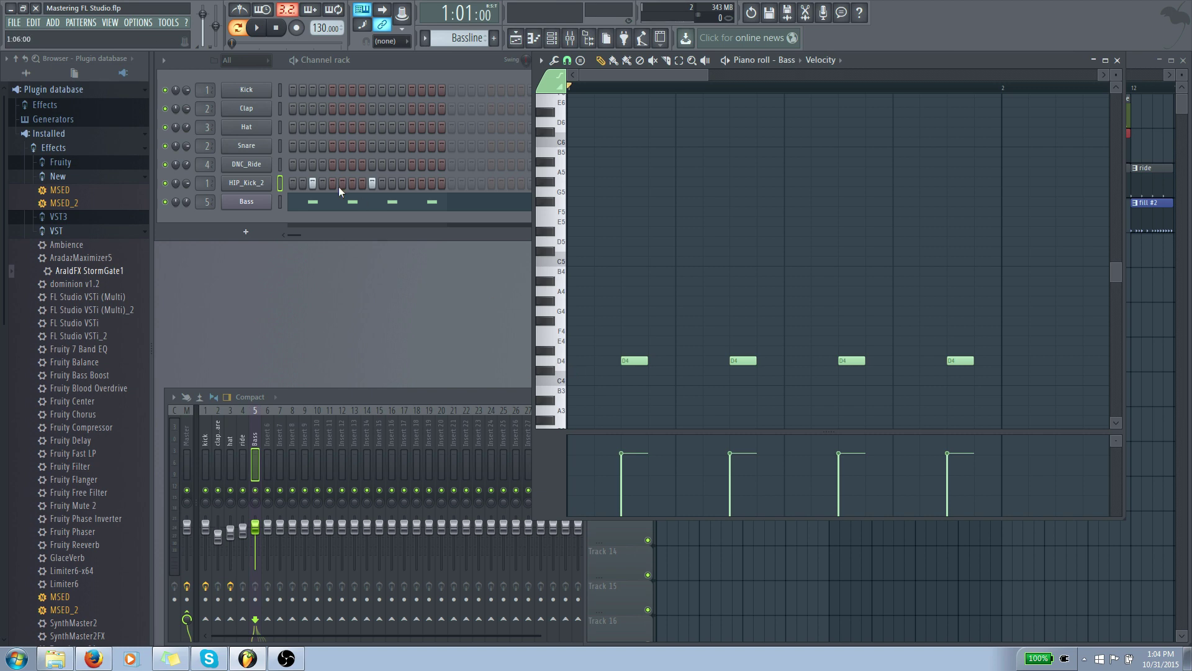
left_click(372, 183)
left_click(313, 183)
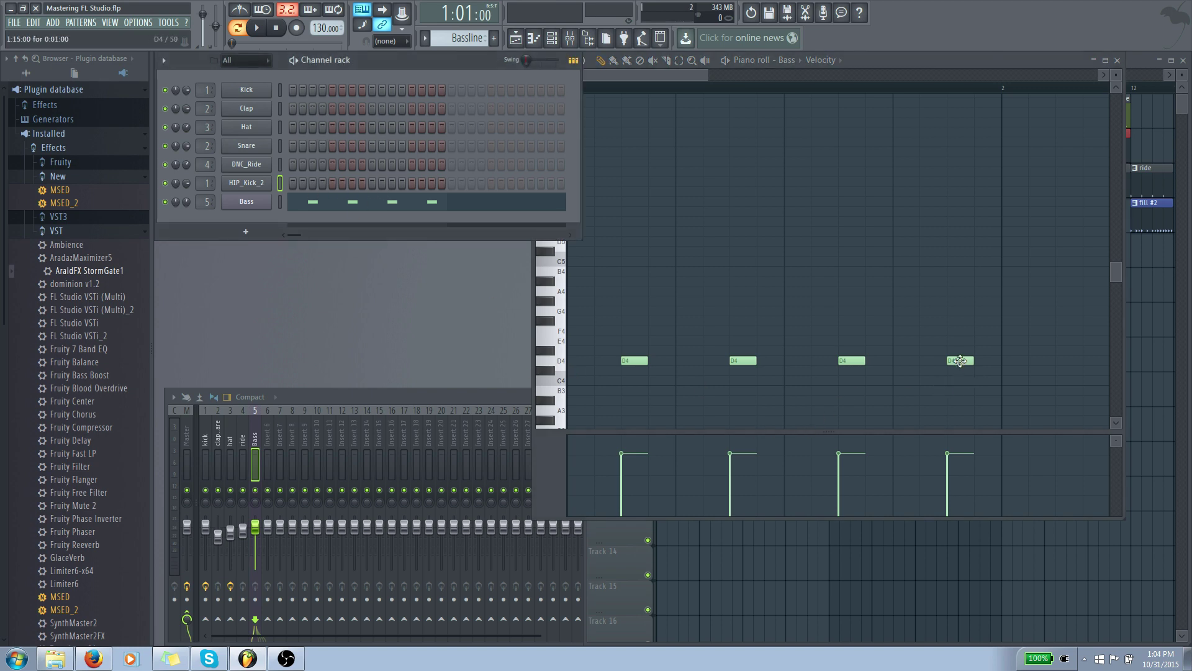
Lower the last bass note from D4 to C4, preview D4, and play the pattern
left_click_drag(960, 361, 960, 381)
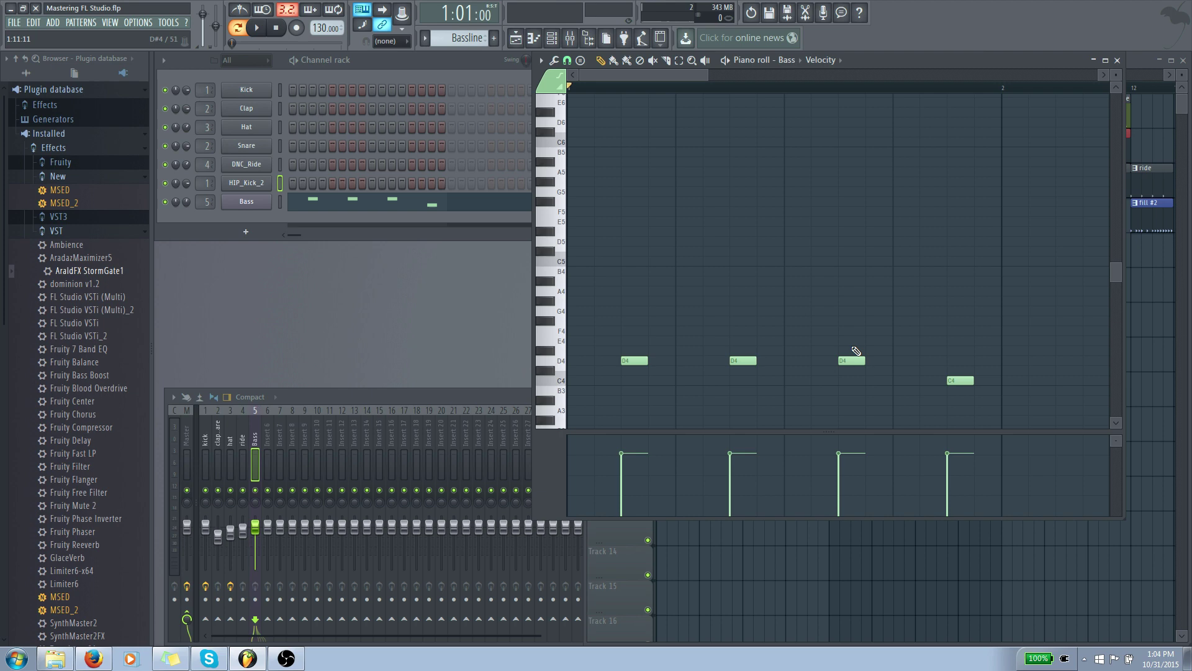
left_click(562, 362)
left_click(563, 362)
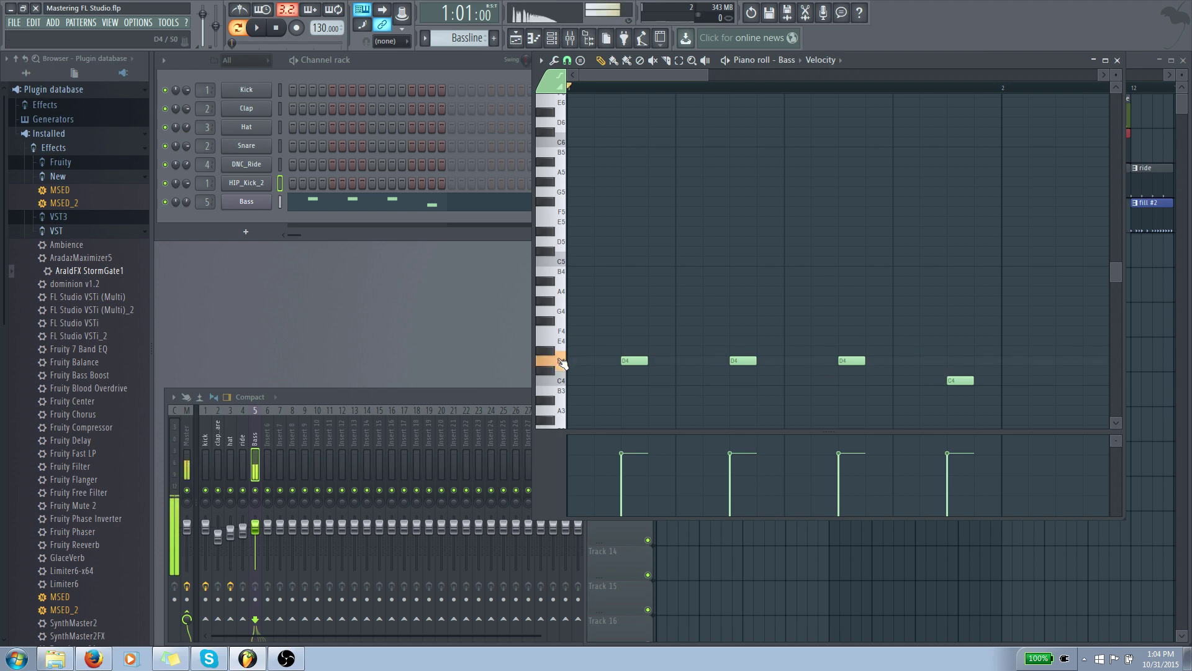
left_click(565, 367)
left_click(259, 30)
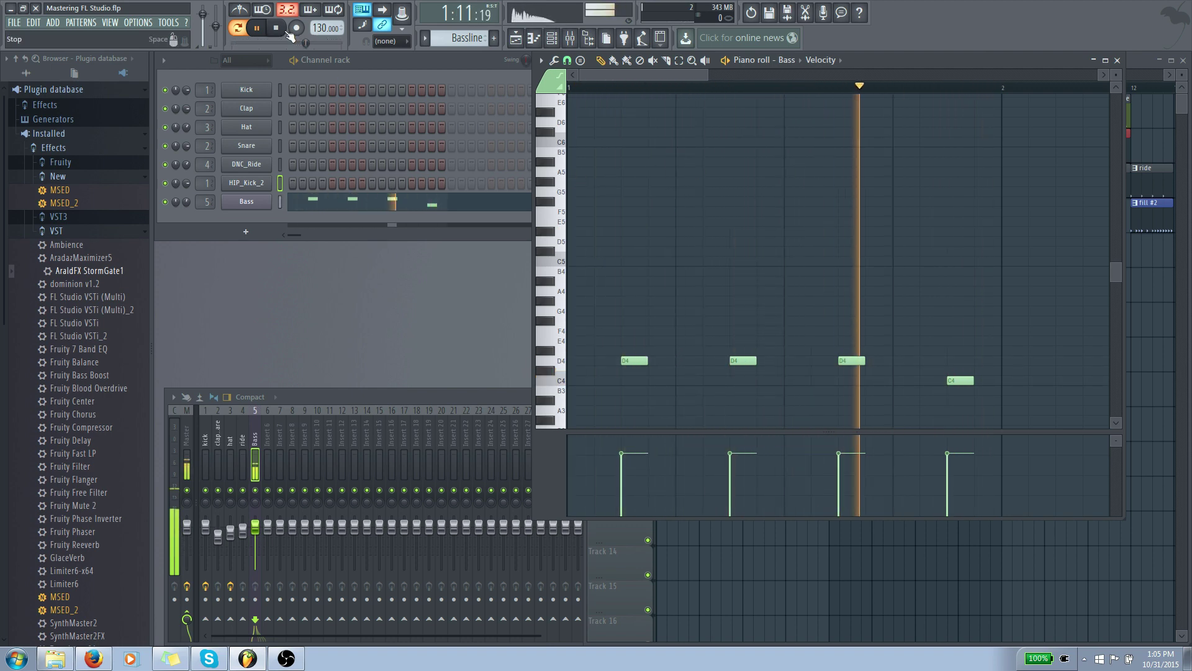
Stop playback and fill Track 5 with Bassline clips from bar 1 to 12 in the Playlist
left_click(276, 27)
left_click(1136, 59)
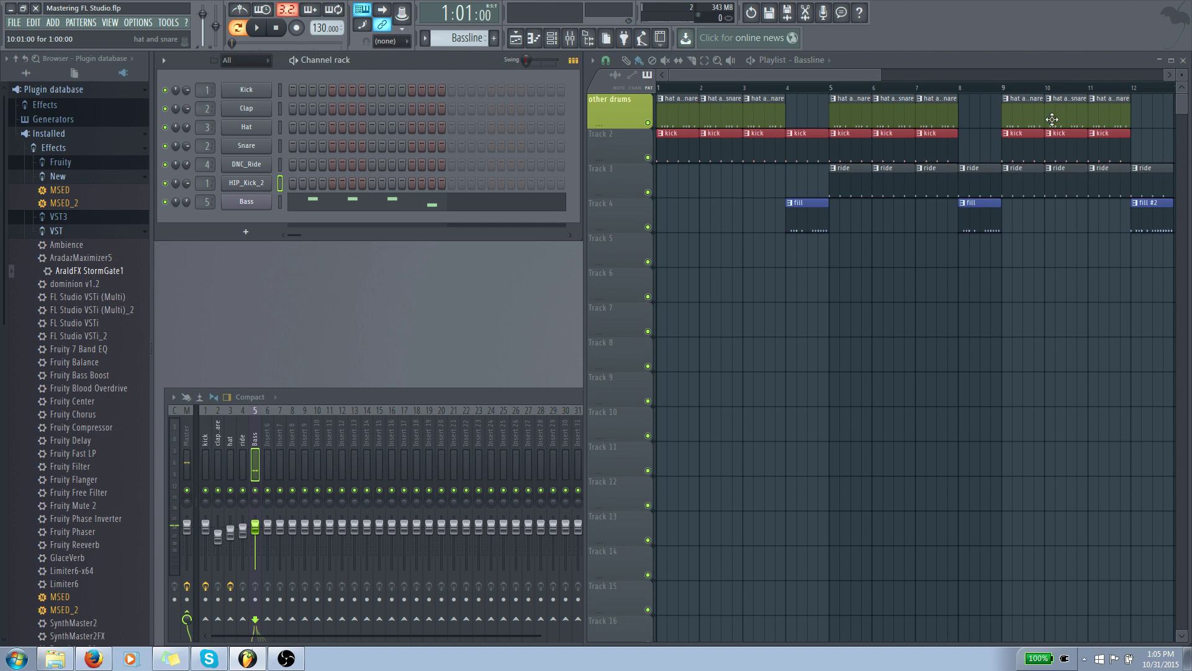
left_click_drag(664, 249, 1138, 250)
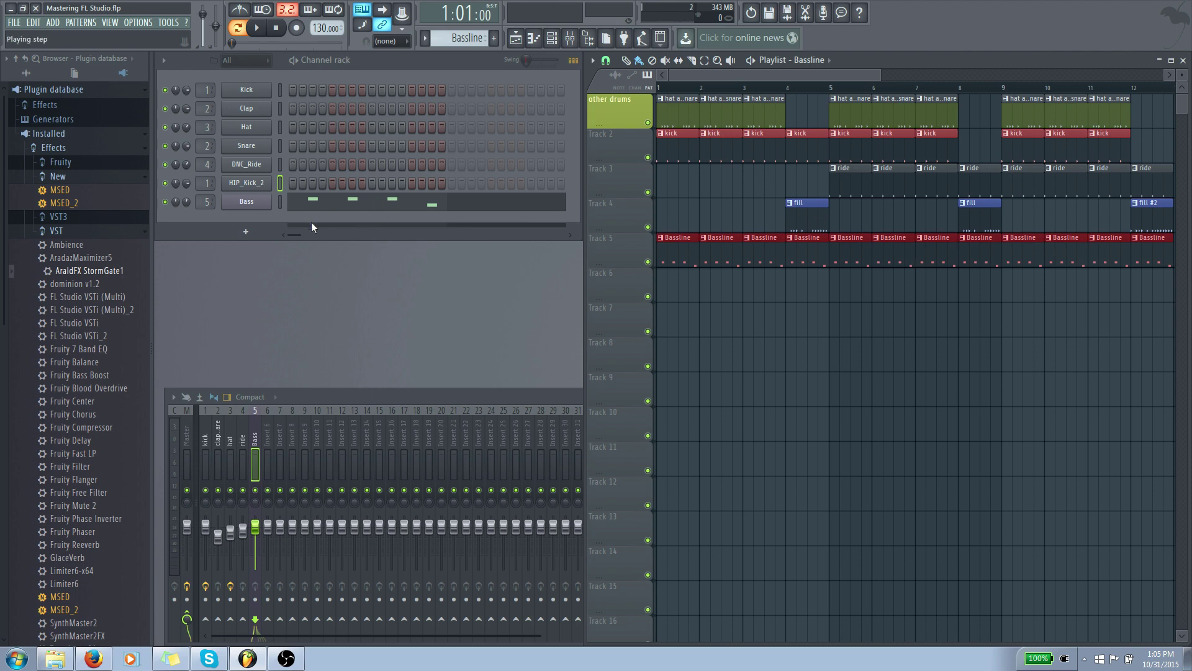
Switch the transport to Song mode and play the whole arrangement
right_click(246, 202)
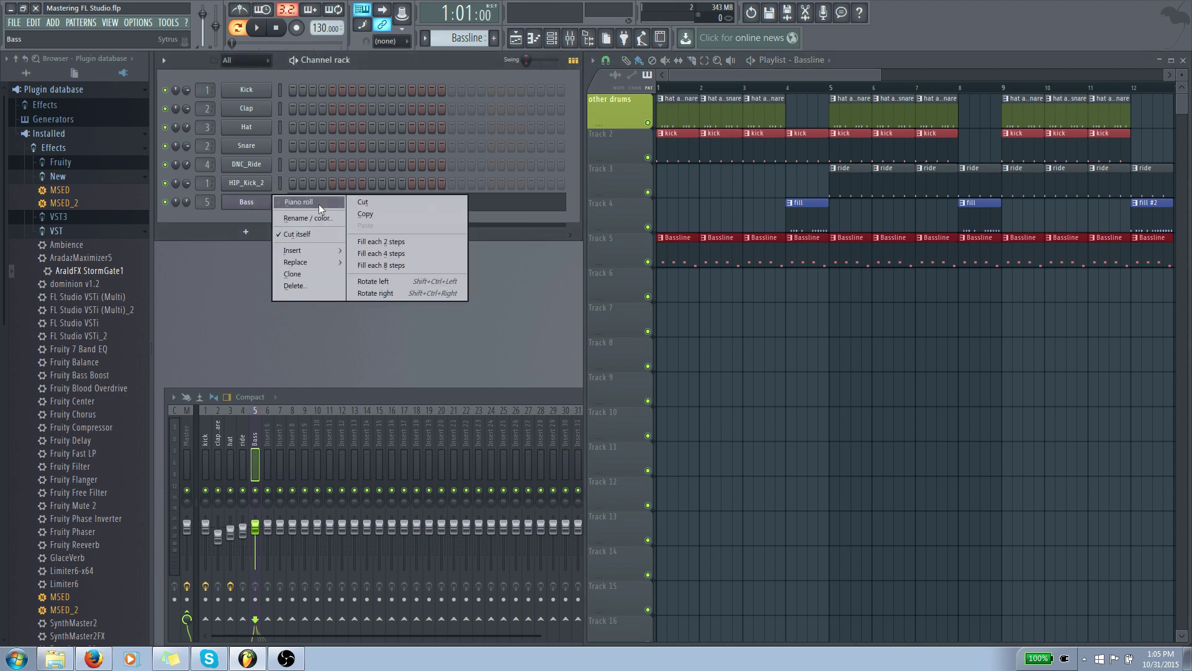
left_click(229, 214)
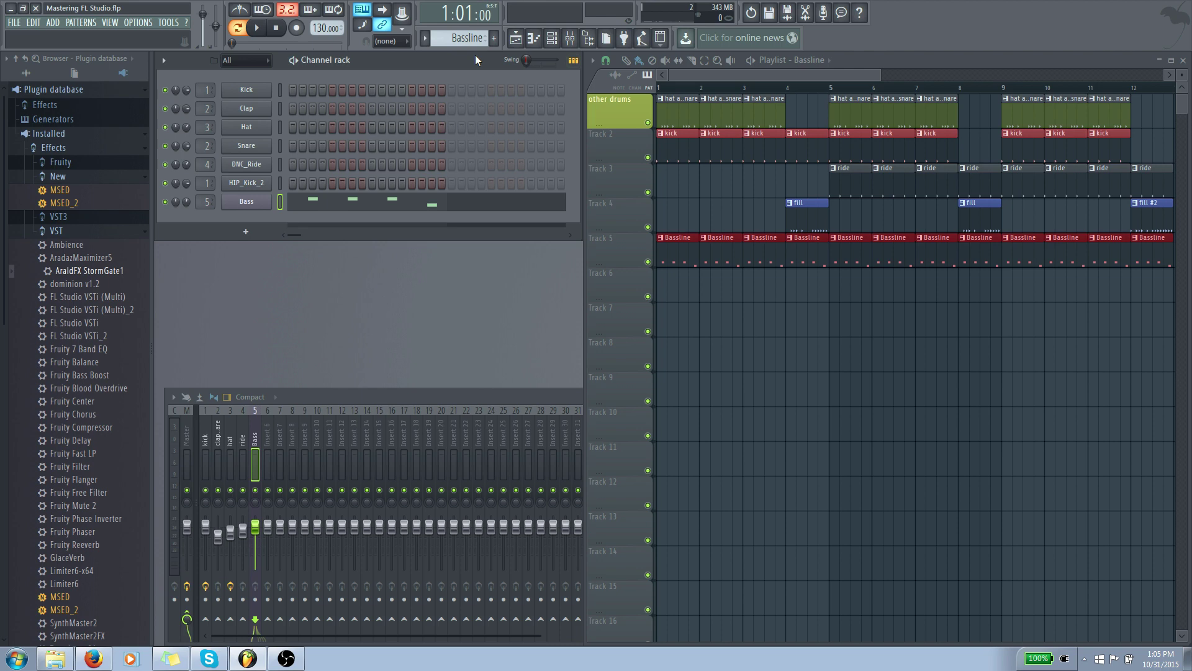
left_click(237, 27)
left_click(258, 30)
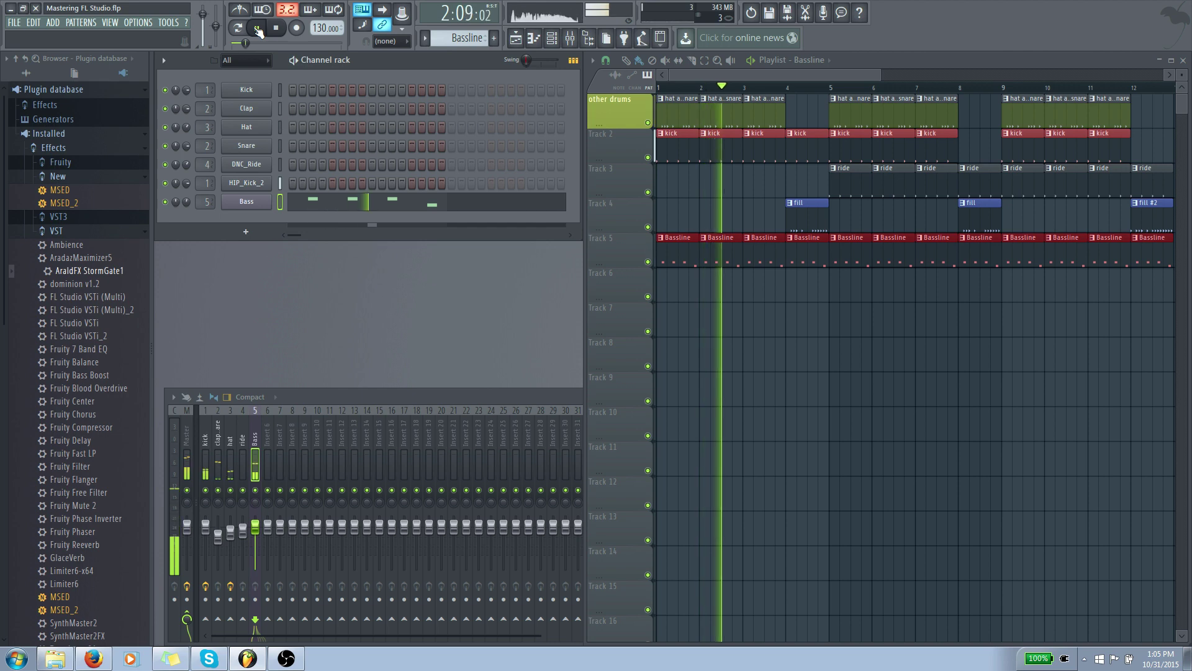
left_click(278, 30)
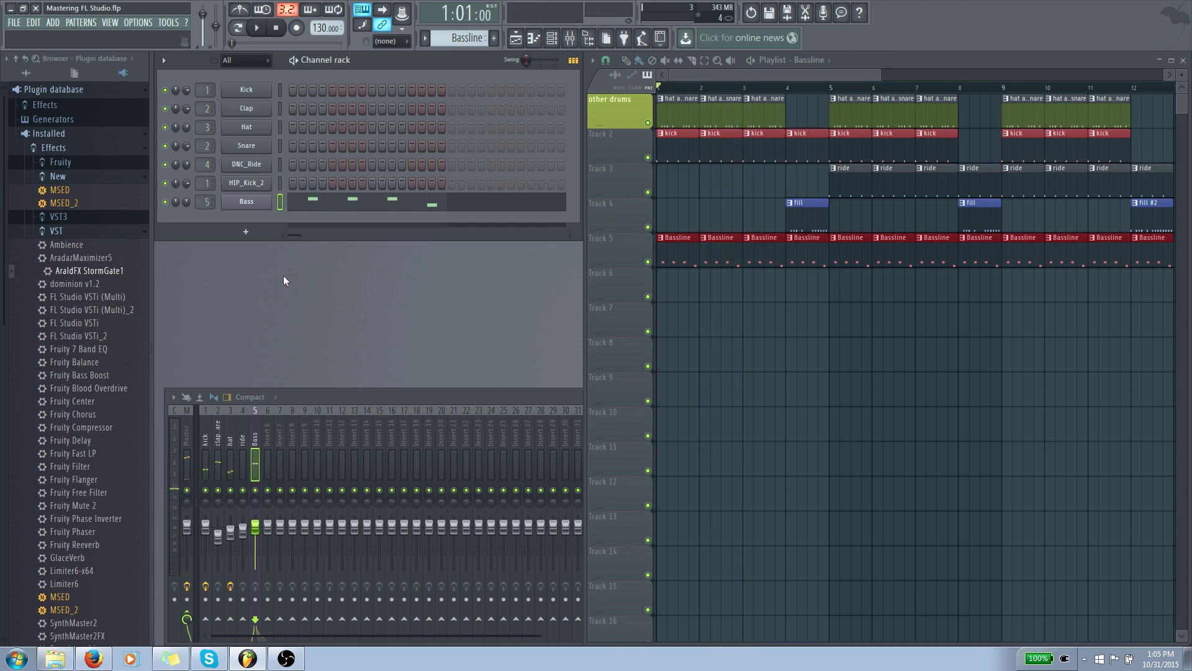
left_click(208, 431)
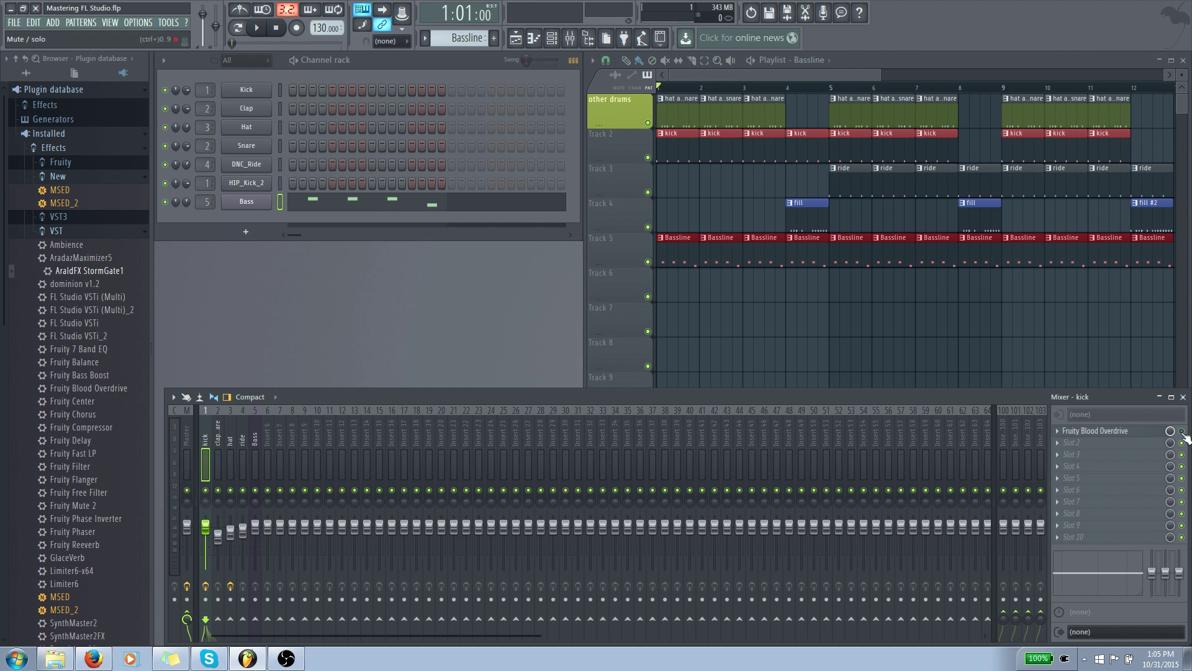
left_click(260, 29)
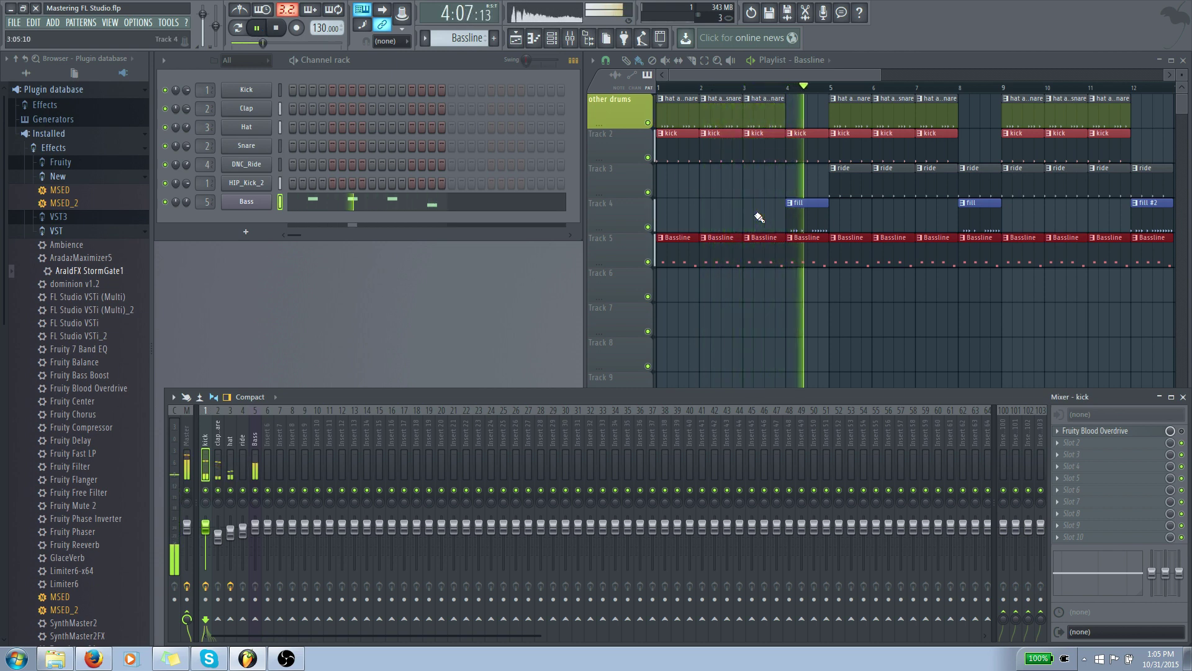
left_click(276, 27)
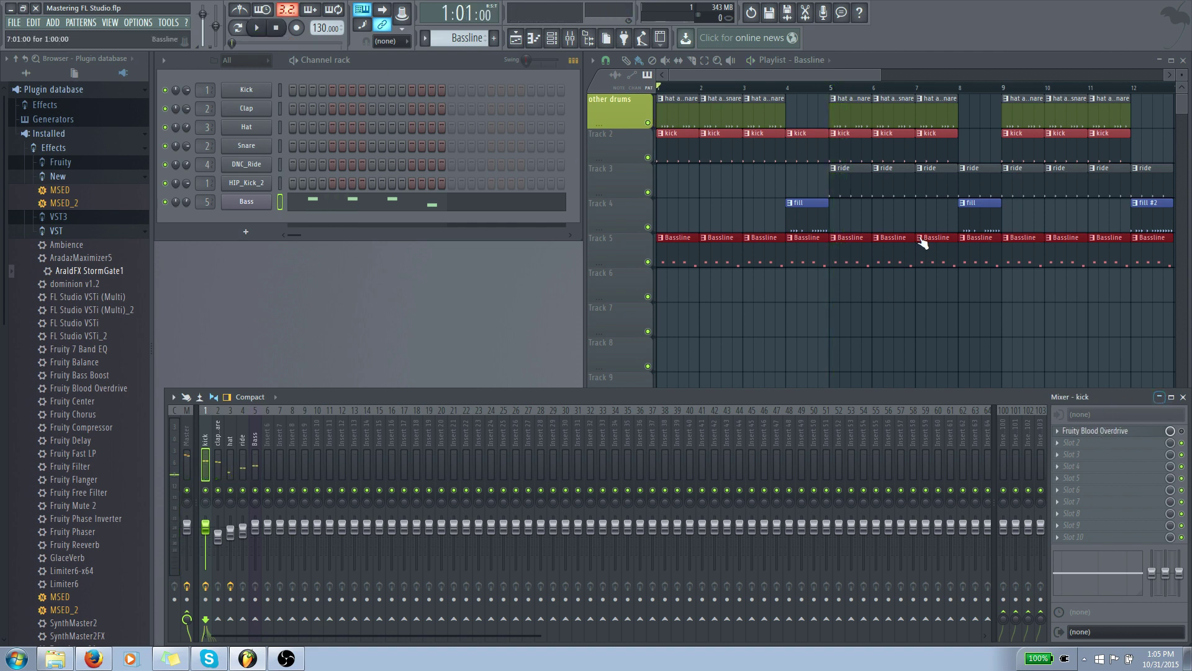
left_click(729, 76)
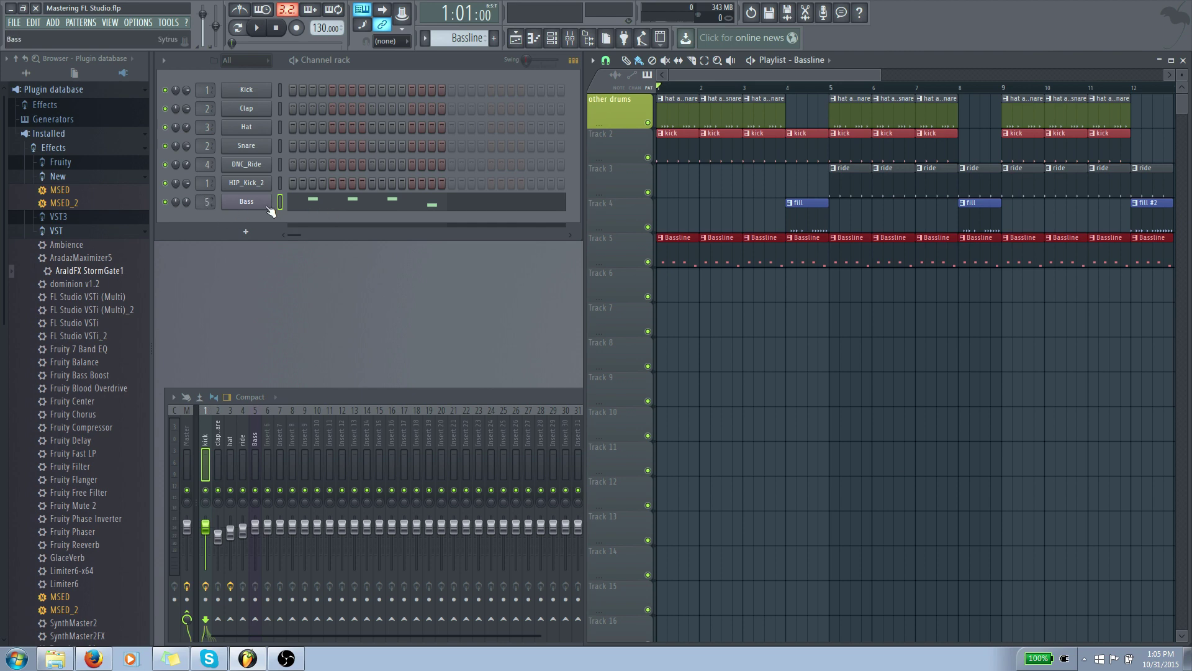
Leave the instrument list unused and lower the Bass mixer insert's fader slightly
left_click(241, 233)
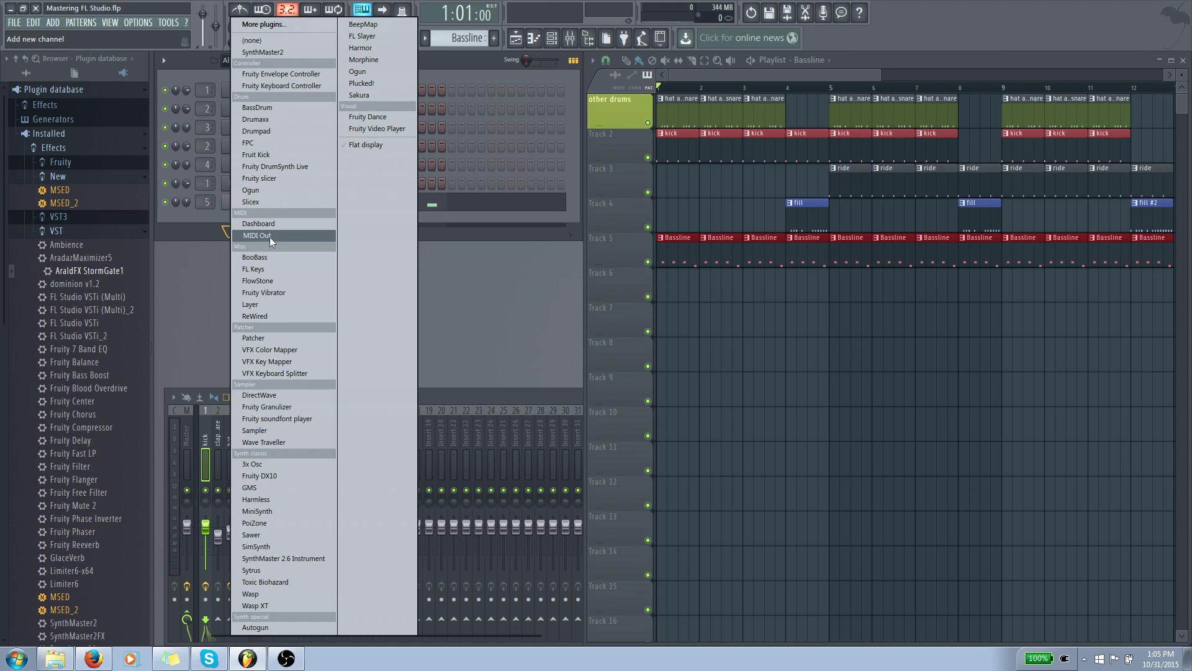
left_click(200, 231)
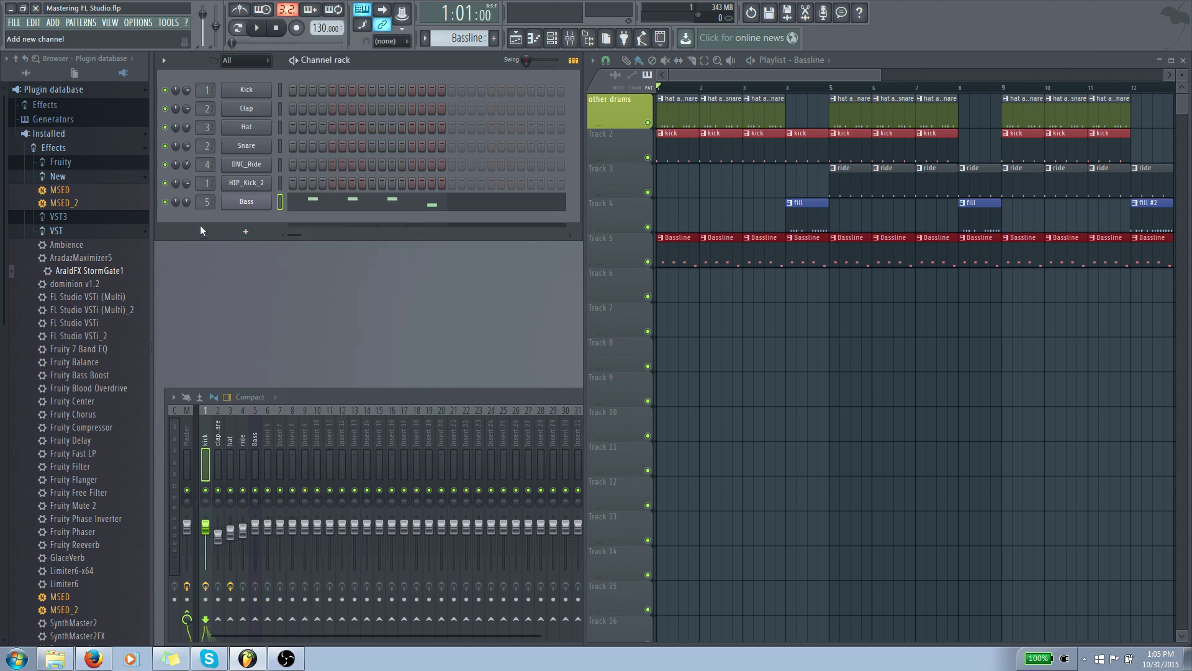
left_click(256, 435)
mouse_move(255, 526)
left_mouse_down()
mouse_move(255, 545)
mouse_move(255, 533)
left_mouse_up()
Play and stop to audition the quieter bass, then bring up the Bass channel's options
key("space")
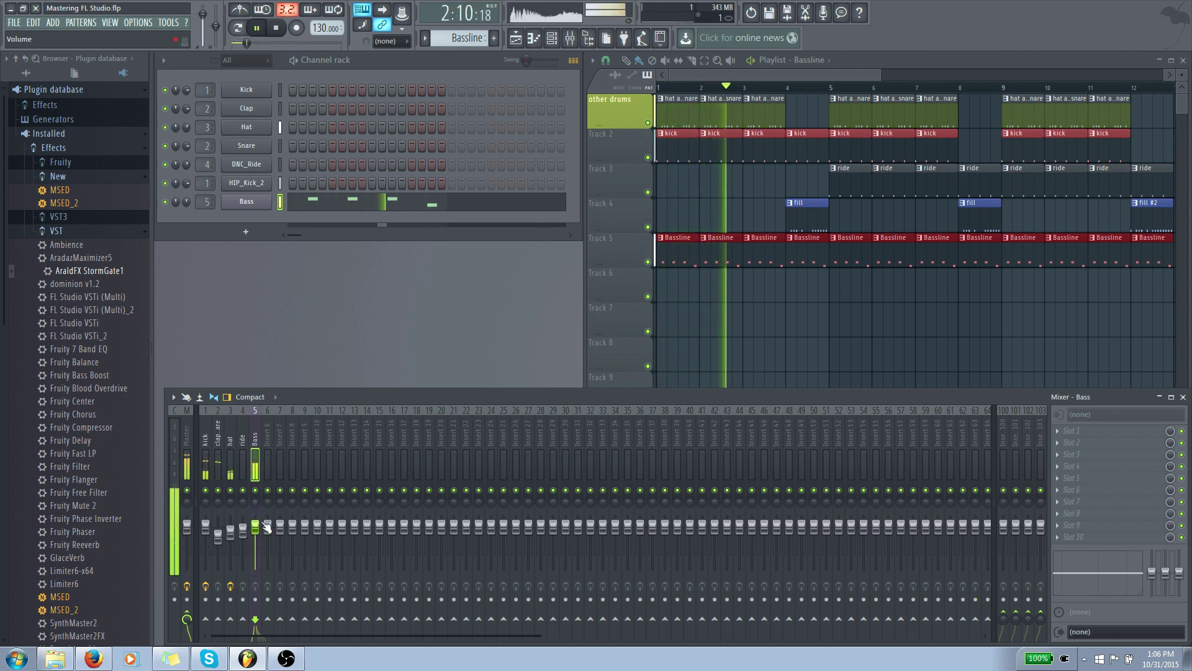
key("space")
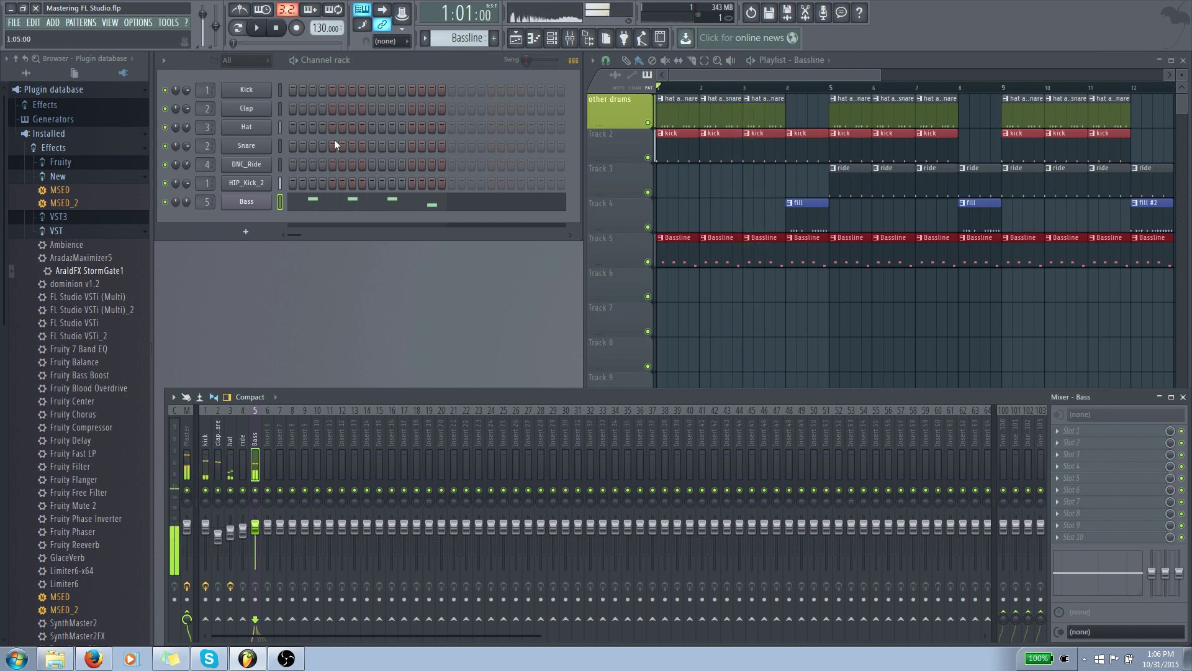
right_click(248, 205)
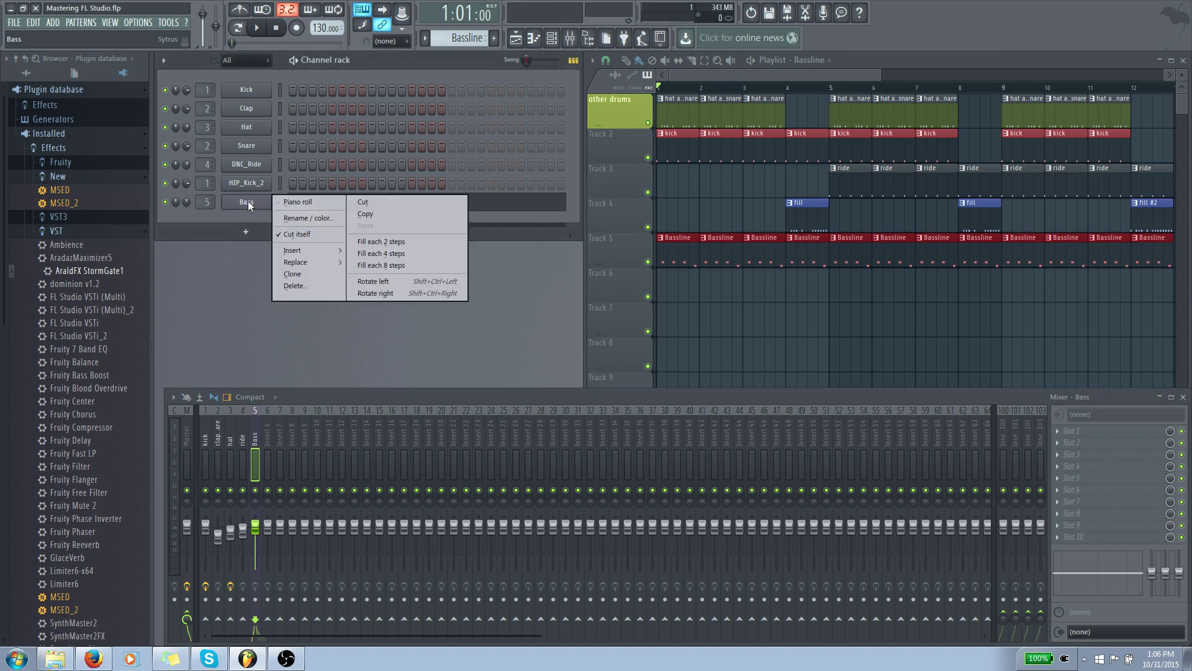
Open the Bass piano roll and delete the old D4–C4 riff notes
left_click(298, 202)
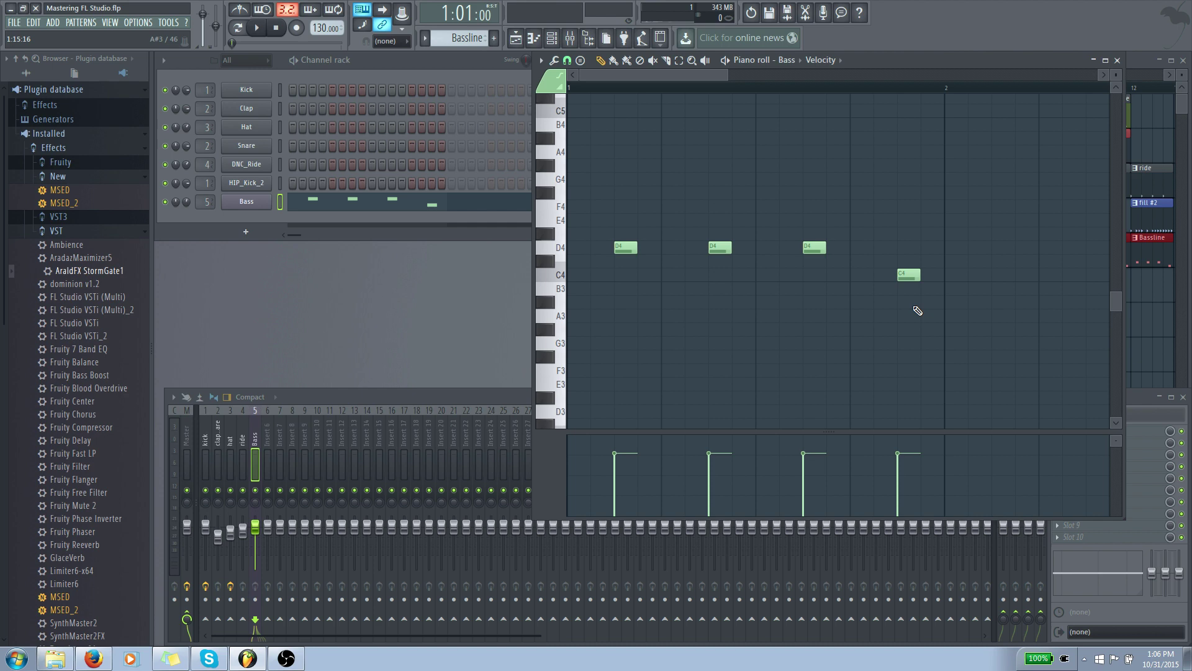
right_click(909, 274)
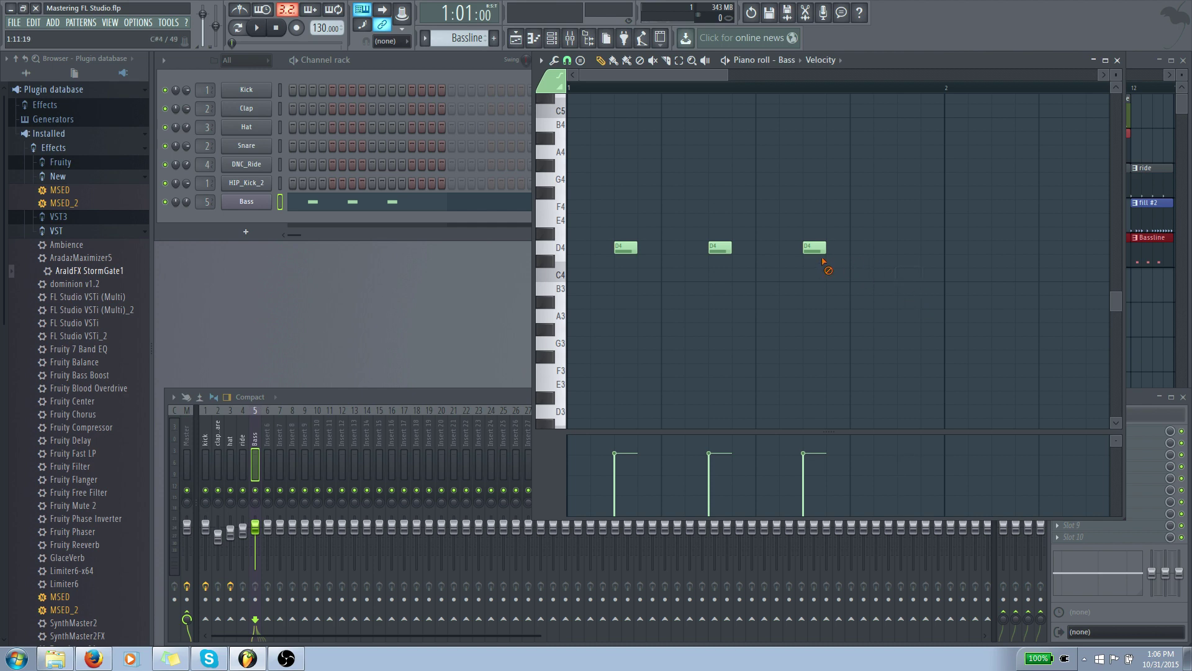
right_click(814, 247)
right_click(720, 247)
right_click(626, 247)
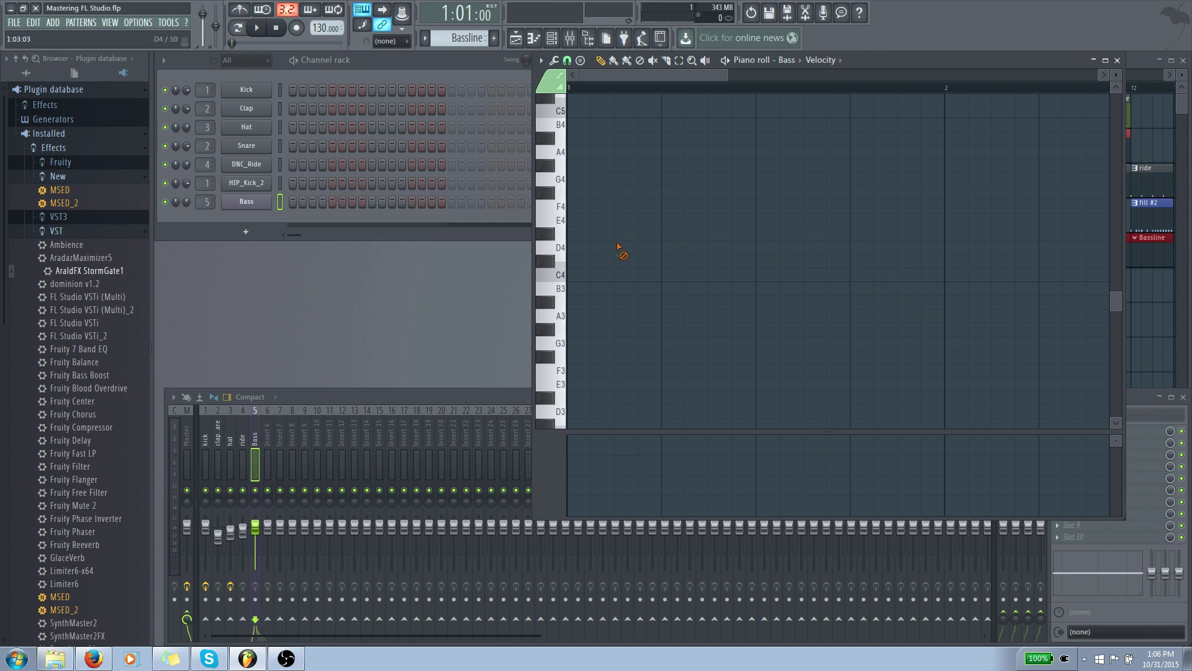
Place four back-to-back D4 notes at the bar start and select them
left_click(583, 246)
right_click(580, 246)
left_click(580, 246)
left_click(602, 247)
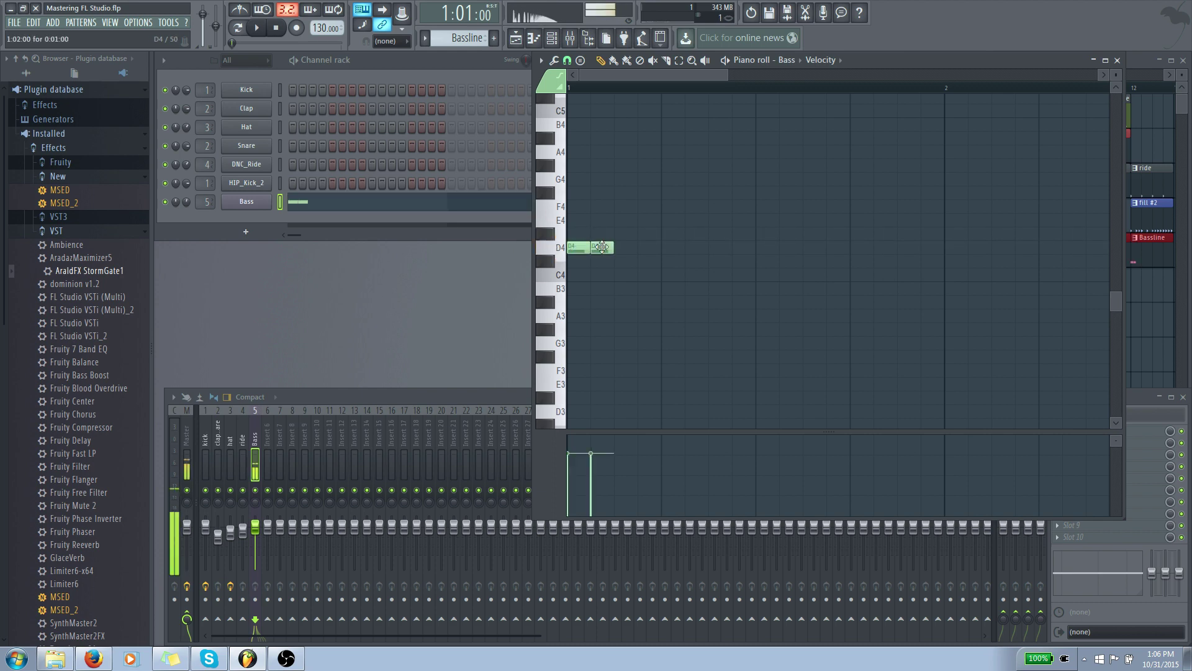
left_click(625, 247)
left_click(647, 246)
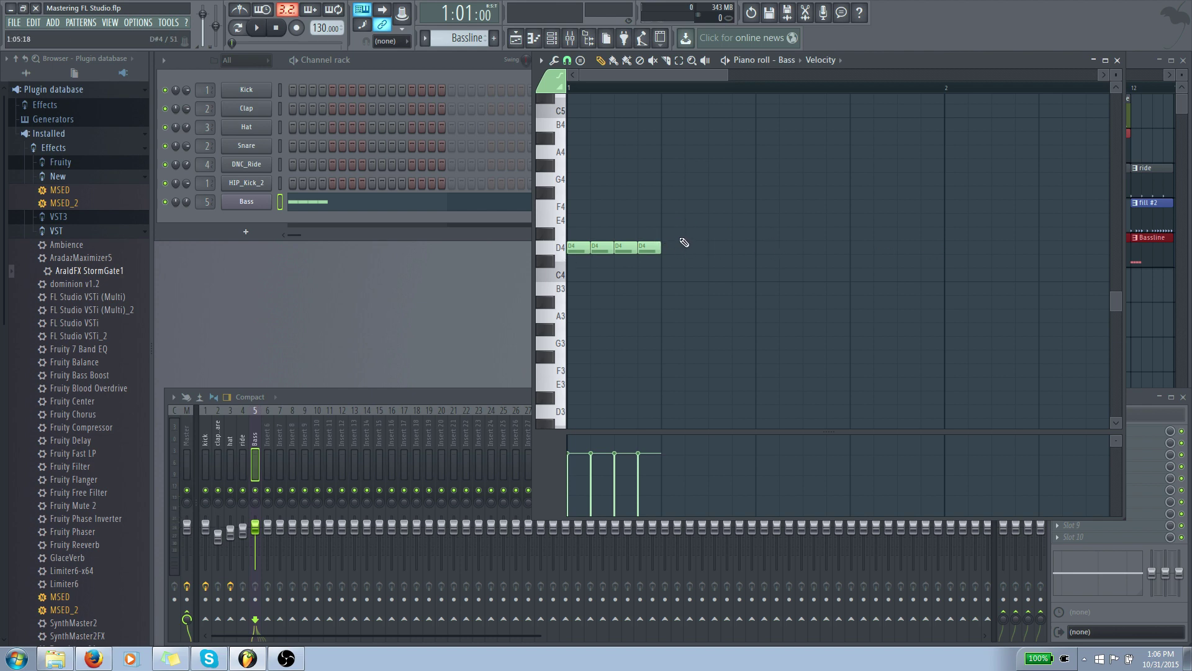
left_click(672, 206)
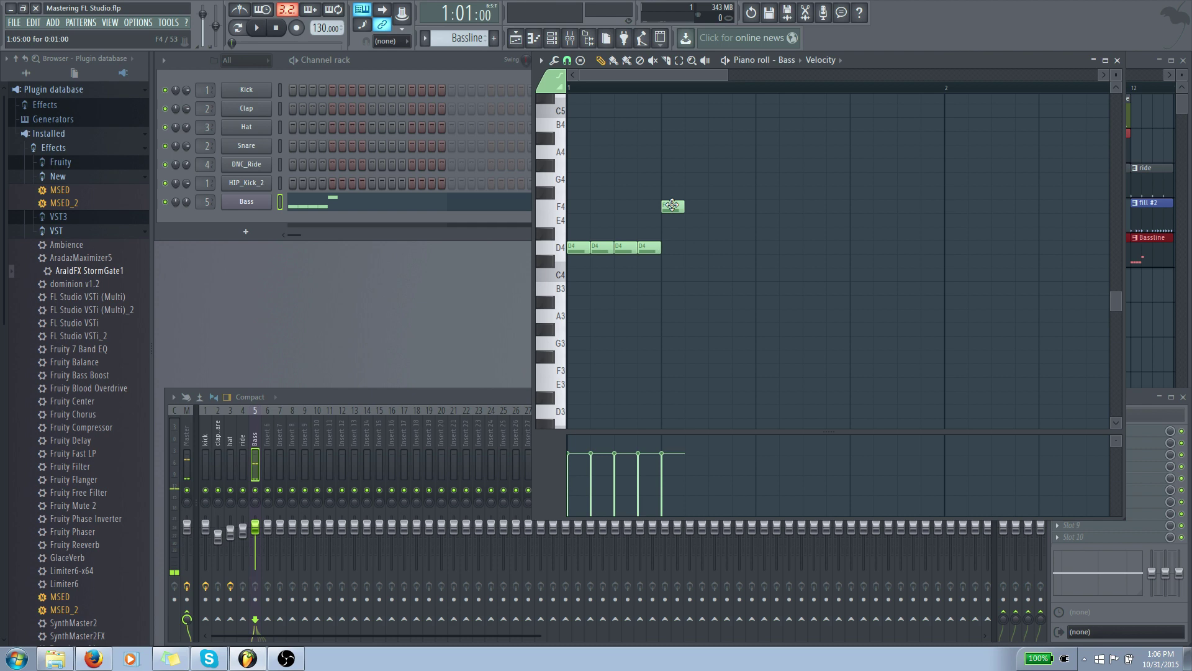
right_click(672, 205)
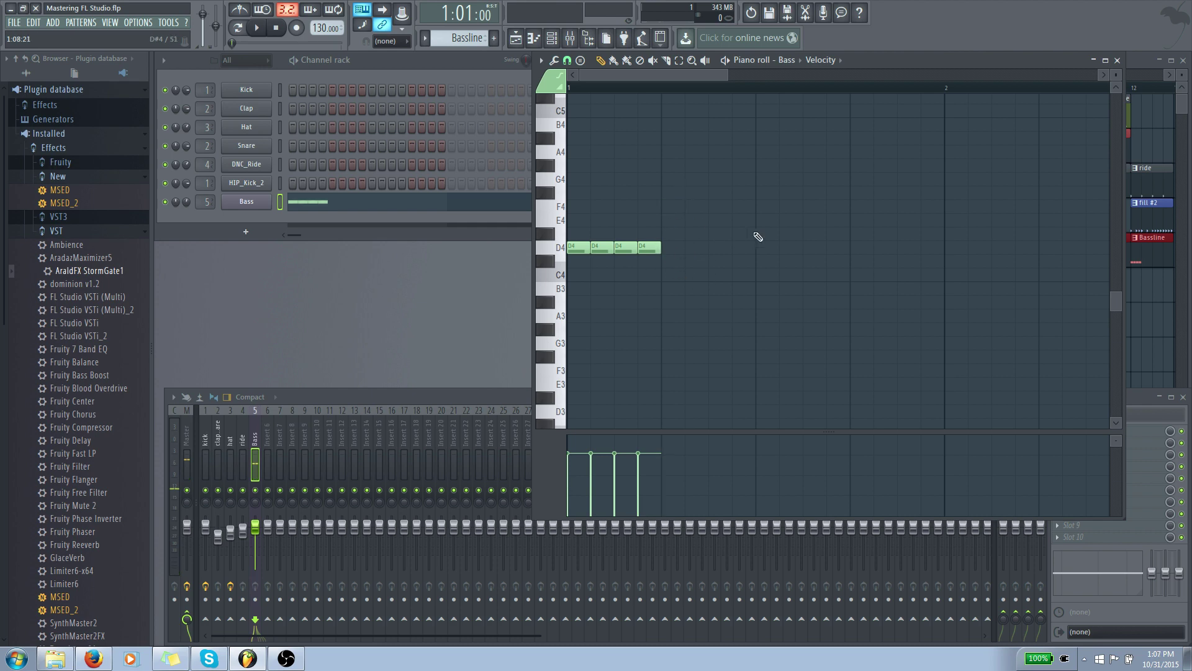
left_click_drag(763, 159, 573, 249)
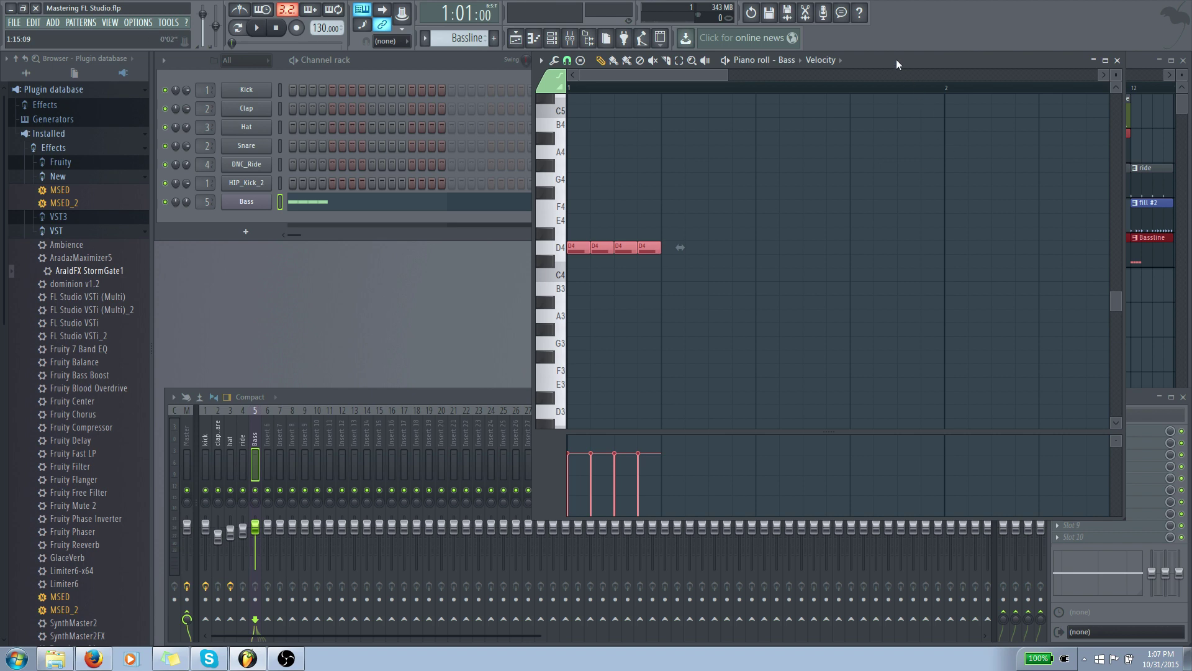
left_click_drag(896, 62, 719, 75)
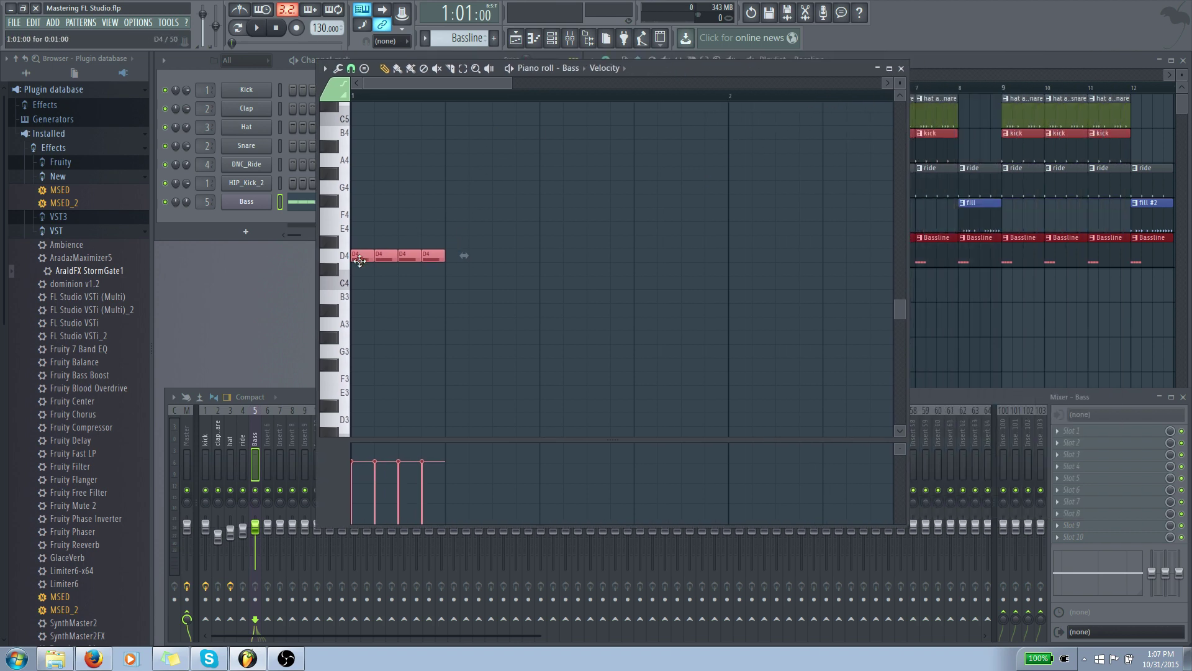
Duplicate the D4 notes along the row to fill the bar
left_click_drag(358, 256, 452, 257)
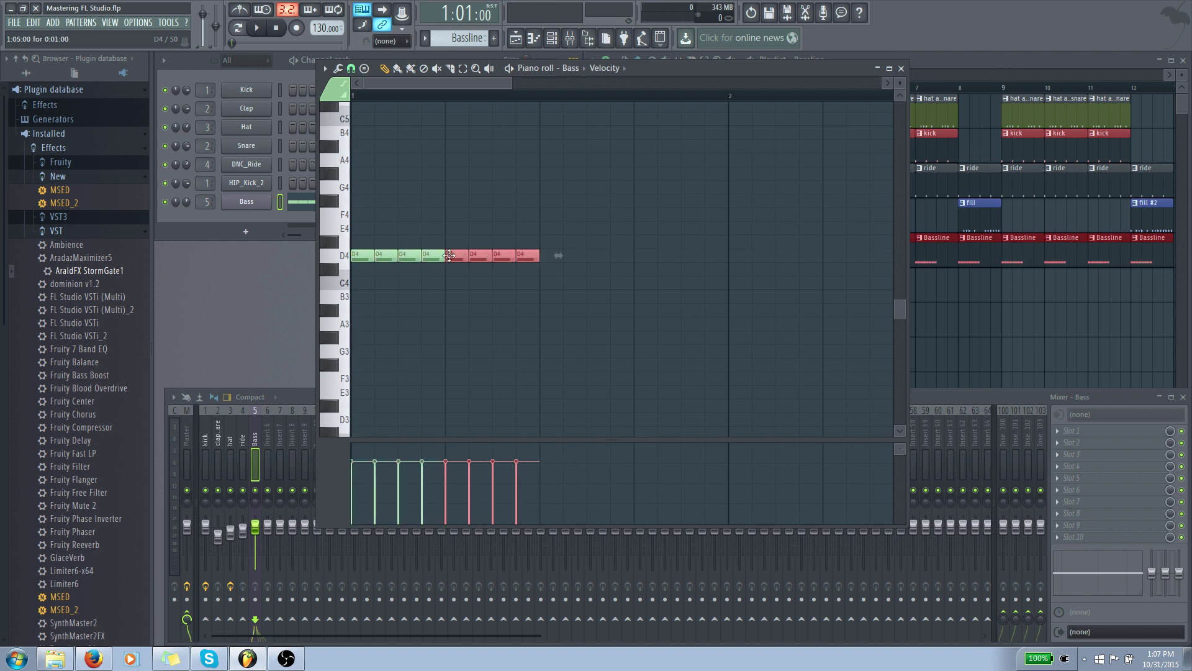
left_click_drag(580, 195, 350, 301)
left_click_drag(356, 254, 549, 255)
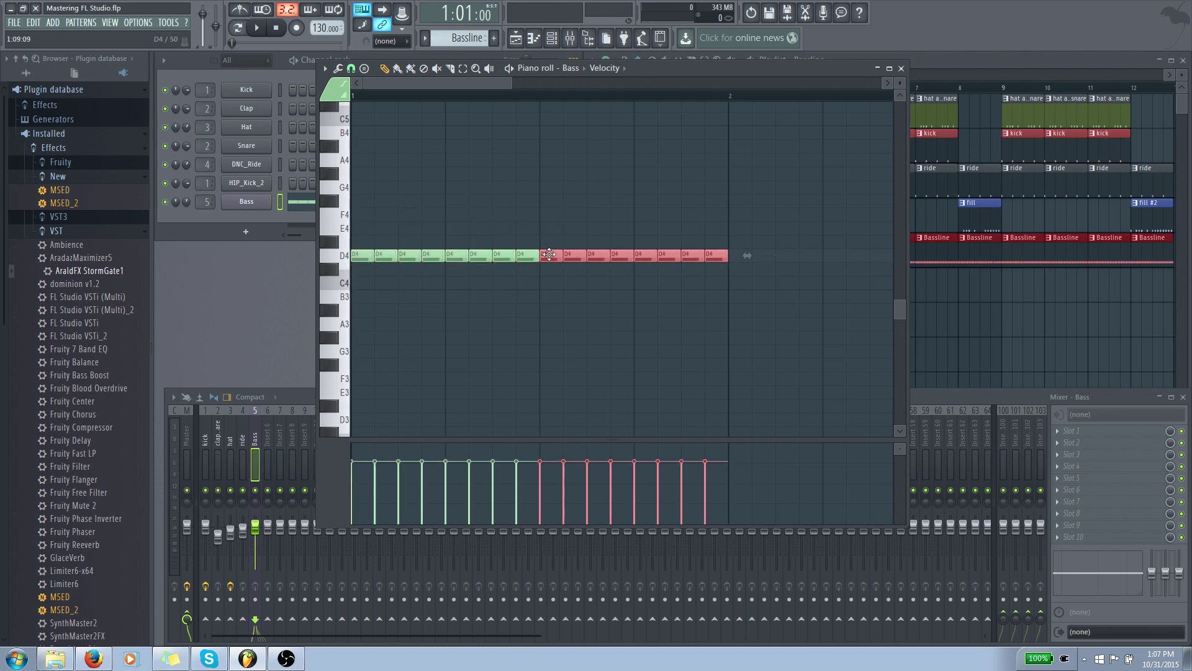
left_click(363, 241)
Draw a trial row of D#4 notes across the bar, then erase both the D#4 and D4 rows
left_click(386, 241)
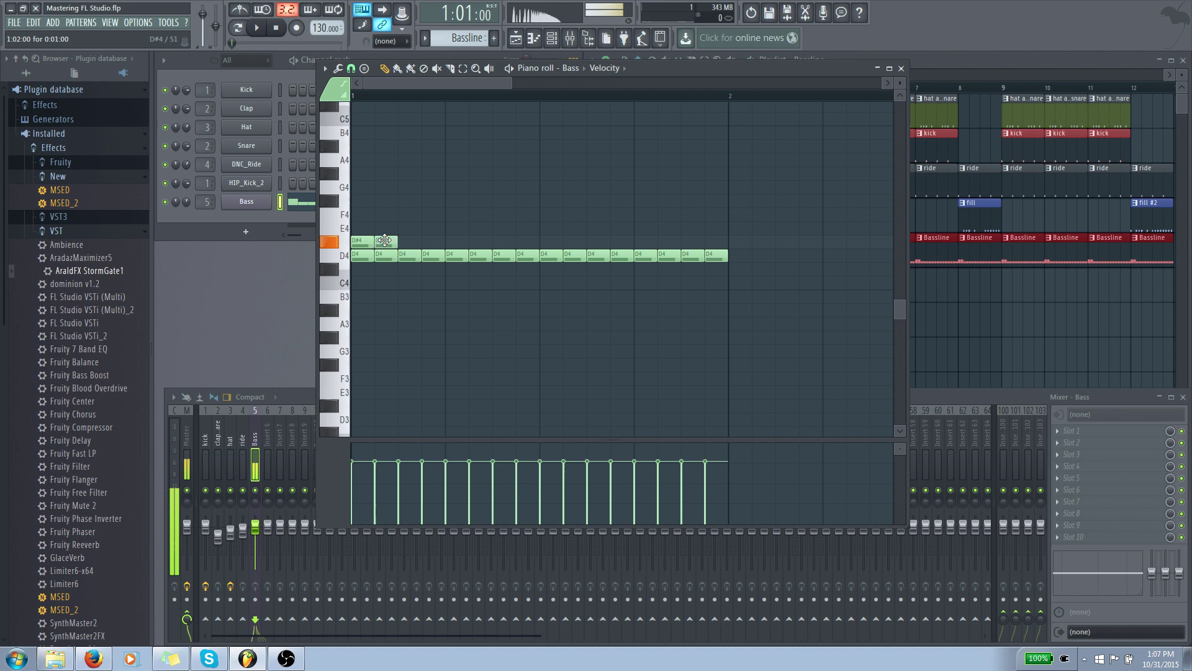
left_click(433, 241)
left_click(480, 241)
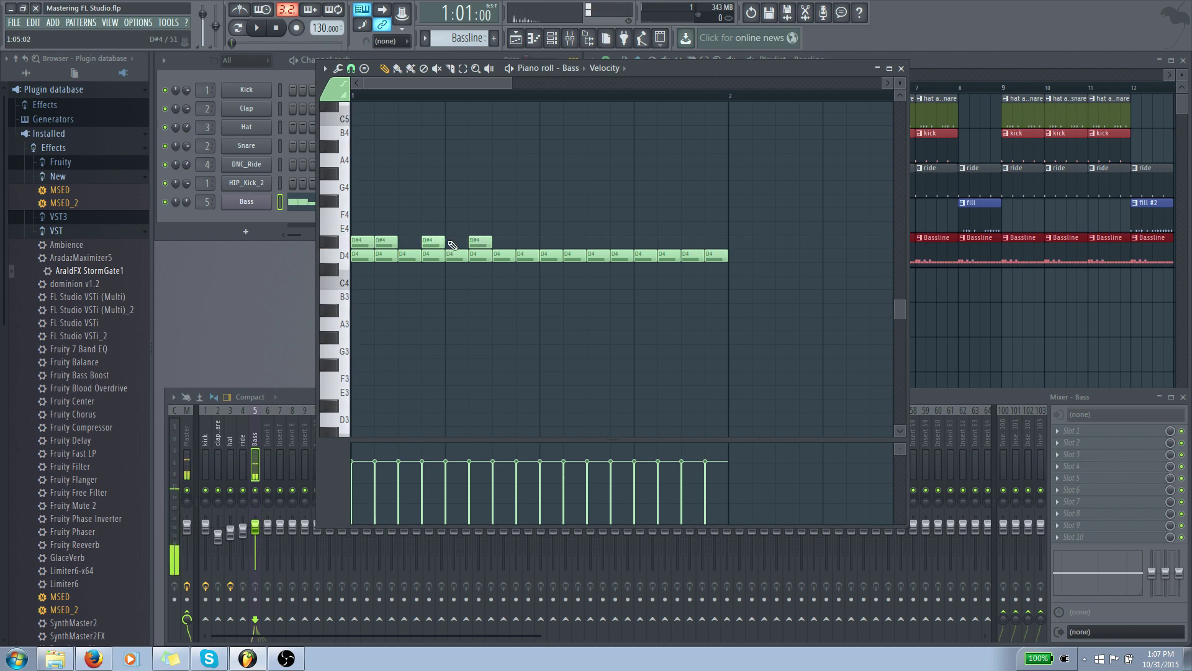
left_click(410, 241)
left_click(456, 241)
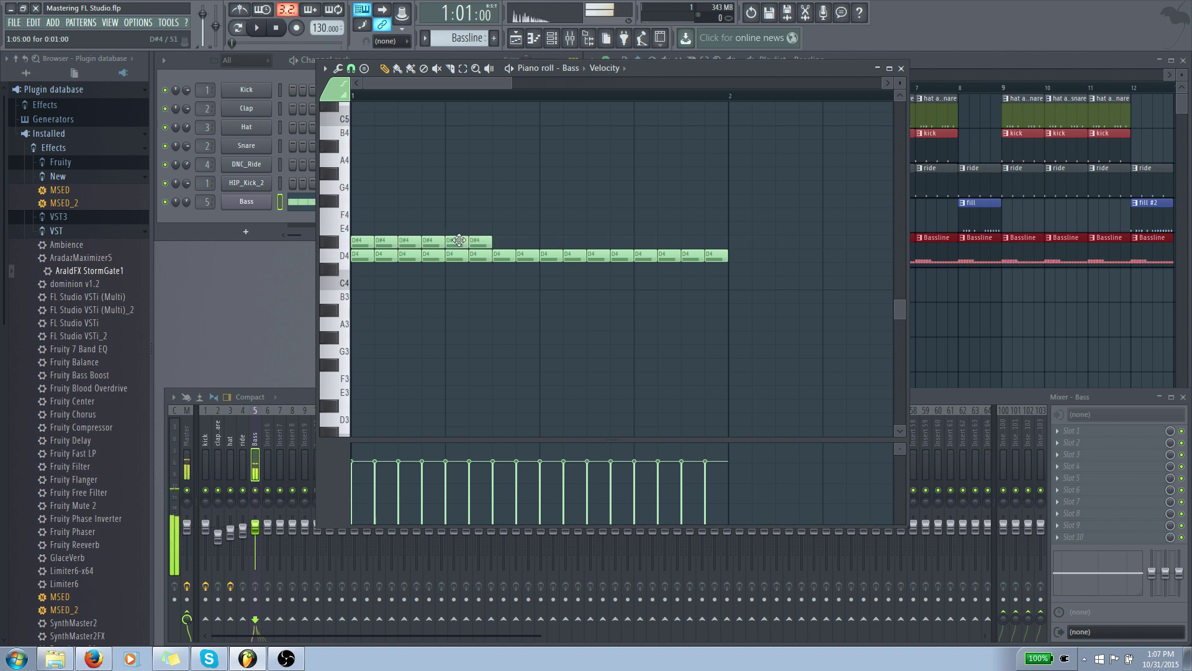
left_click(503, 241)
left_click(520, 241)
left_click(547, 240)
left_click(570, 241)
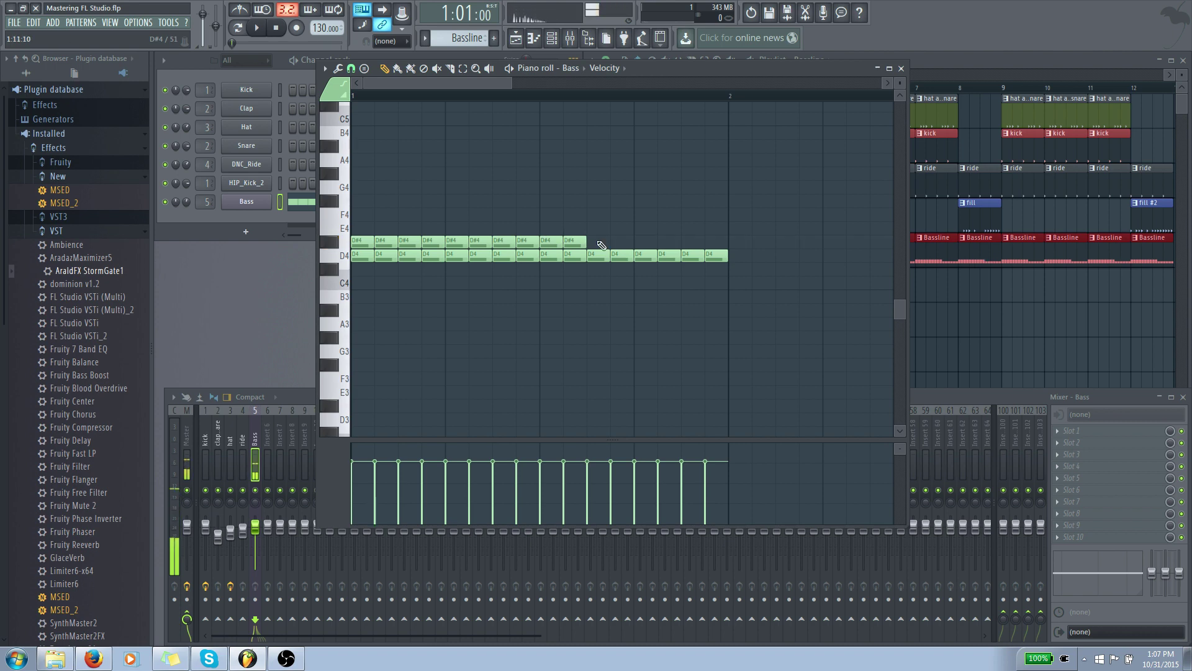
left_click(593, 241)
left_click(646, 241)
left_click(668, 241)
left_click(691, 241)
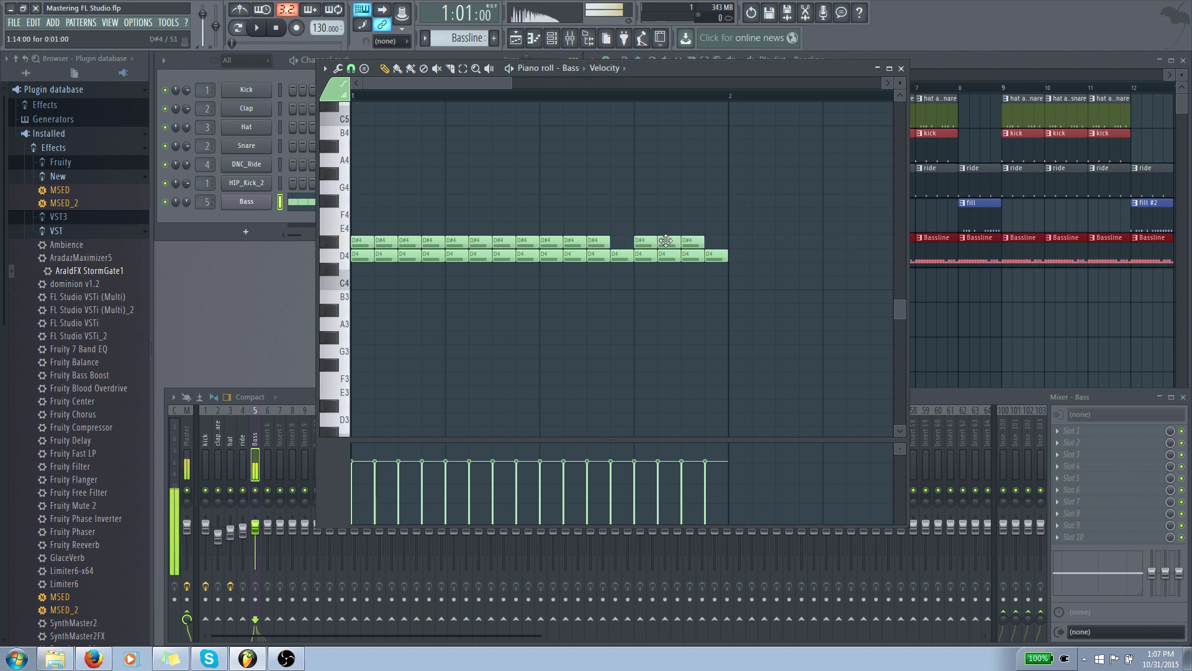
left_click(618, 241)
left_click(640, 241)
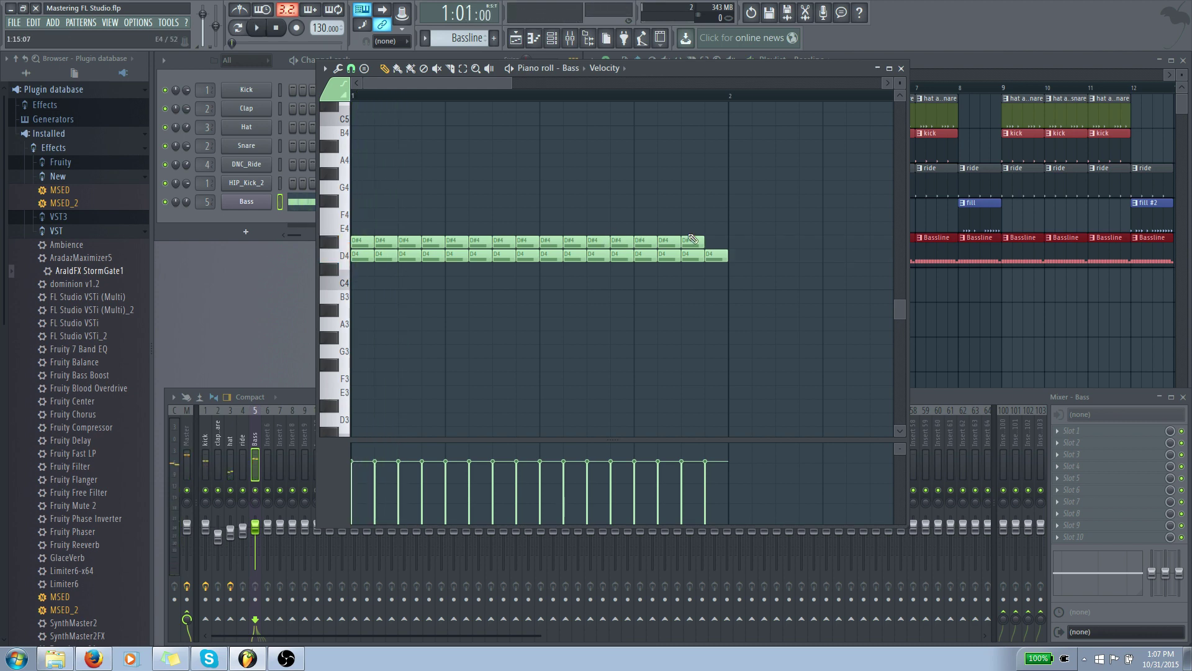
left_click_drag(711, 244, 376, 245)
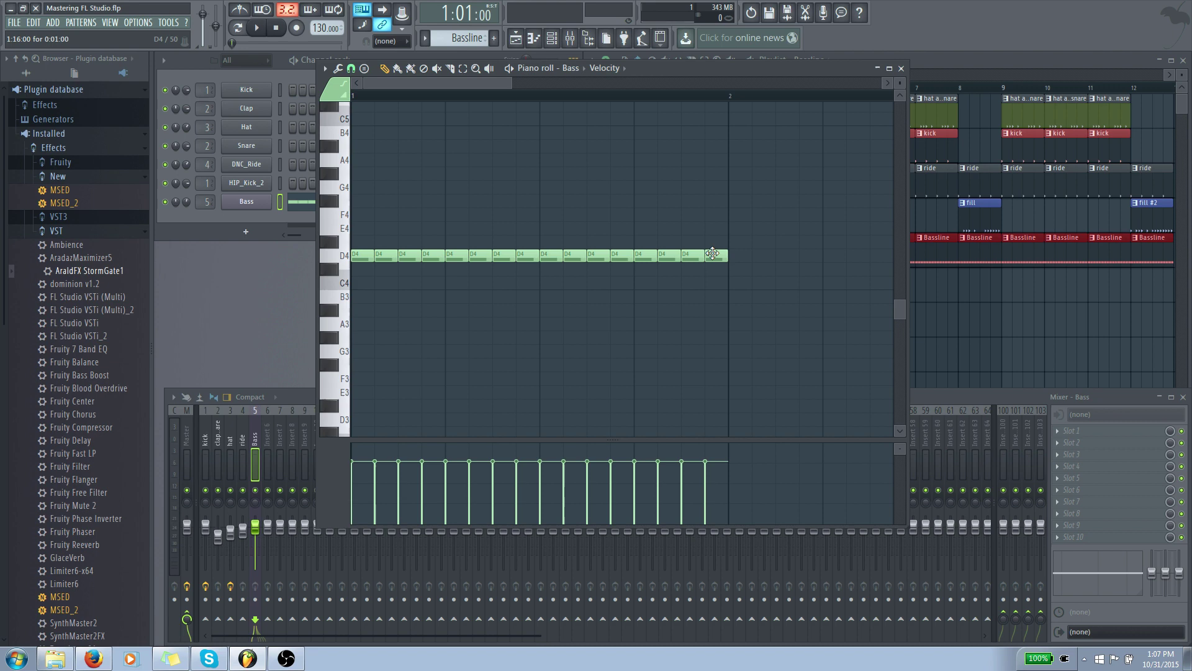
left_click_drag(712, 253, 372, 257)
Draw four D4 notes at the start of the bar
left_click(380, 255)
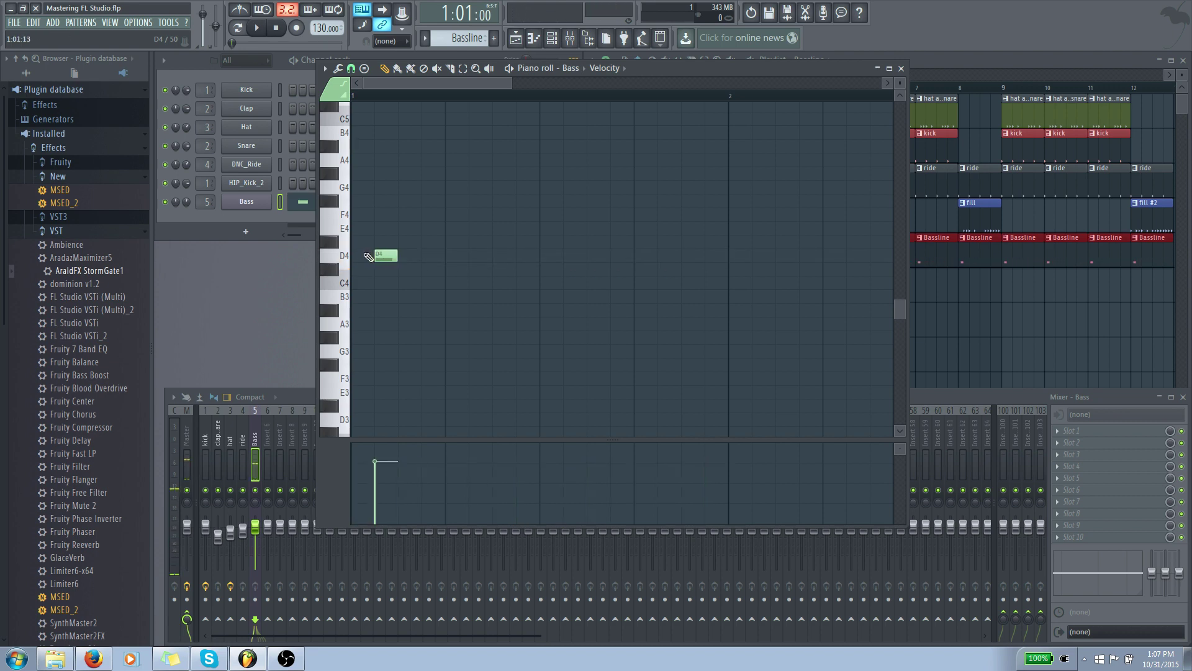
left_click(362, 255)
left_click(434, 255)
left_click(410, 255)
Duplicate the D4 notes with Ctrl+B into sixteen across the bar and play the pattern
left_click_drag(463, 224, 366, 264)
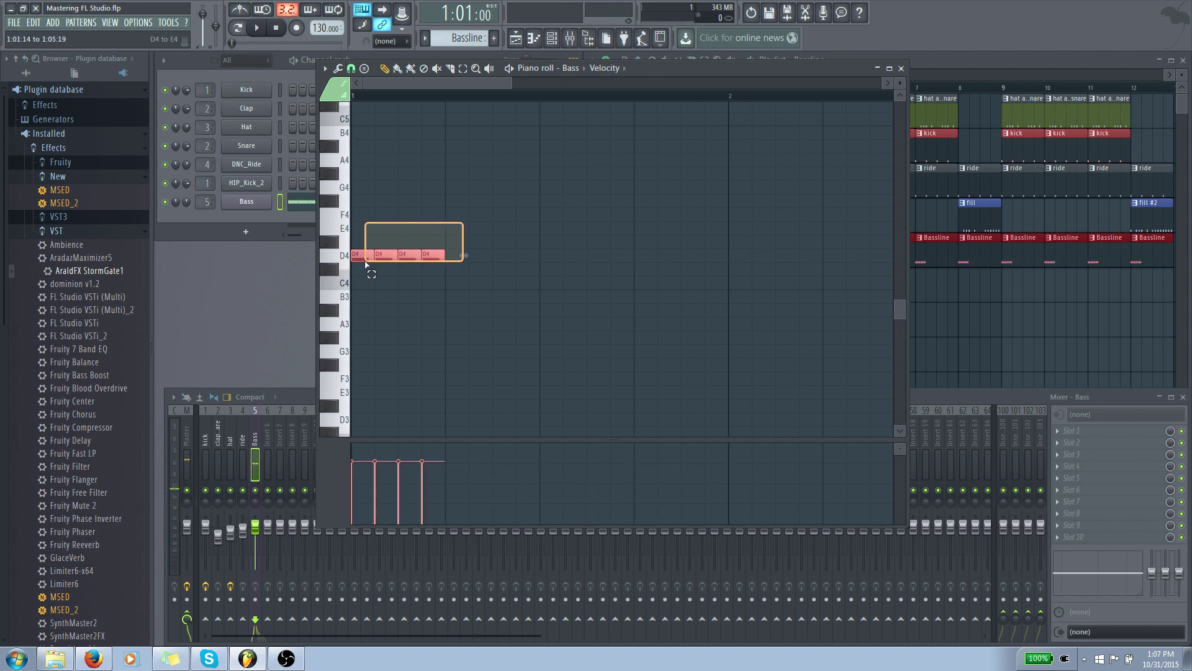
key("ctrl+b")
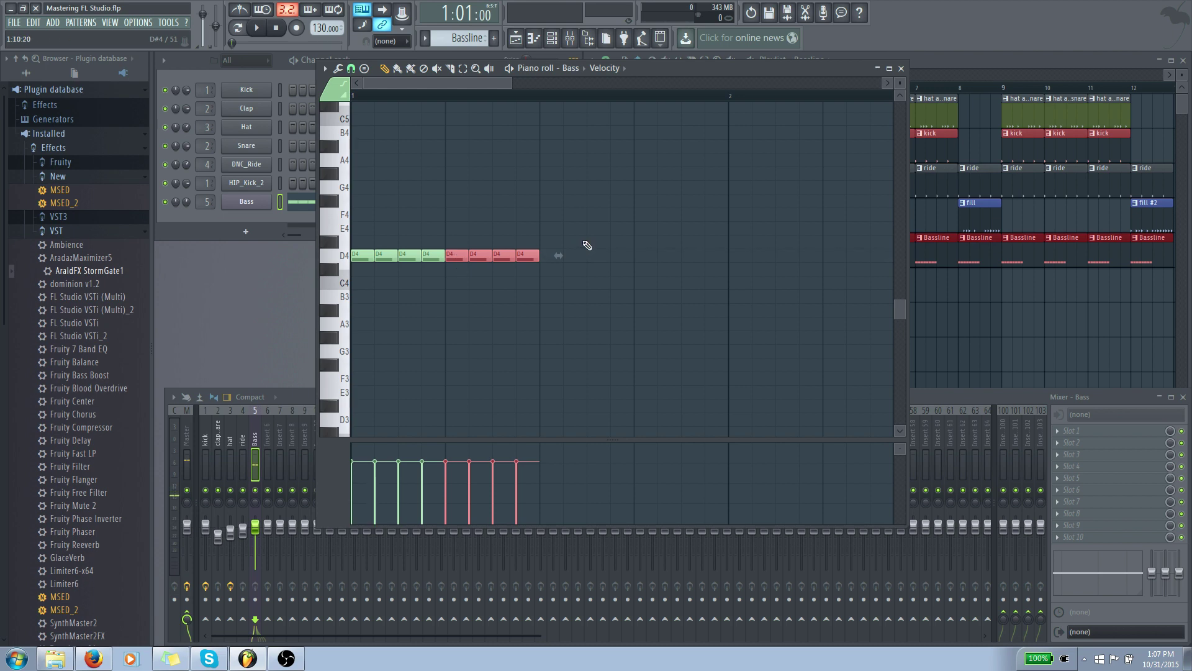
left_click_drag(573, 236, 352, 266)
key("ctrl+b")
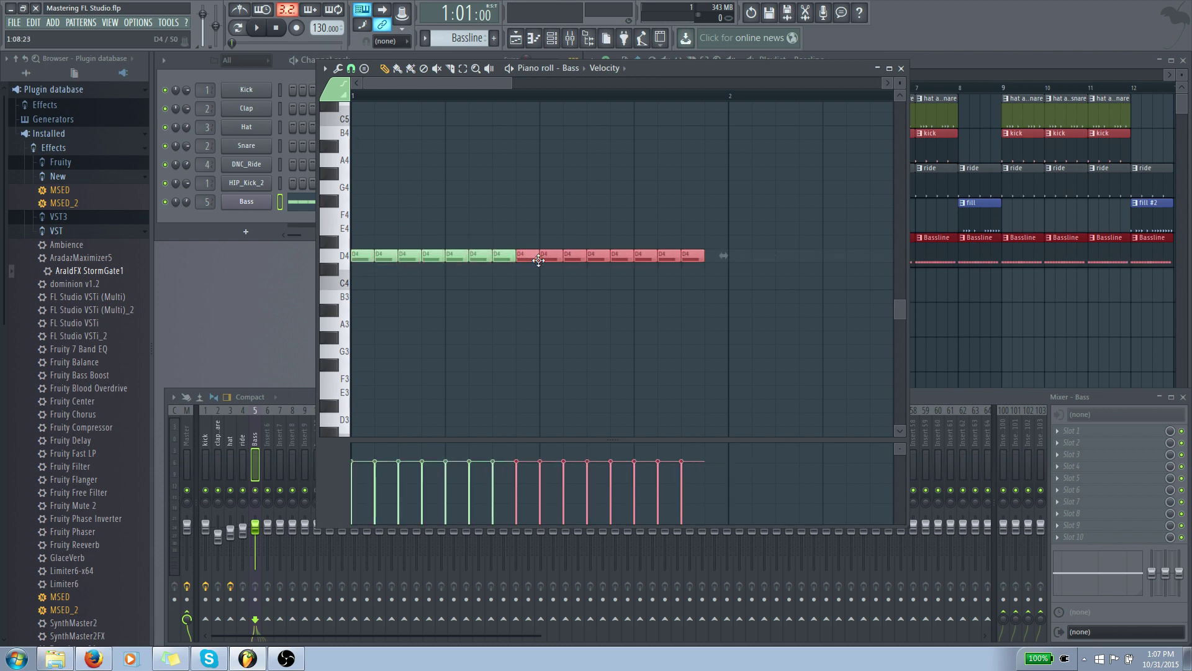
left_click_drag(539, 260, 542, 253)
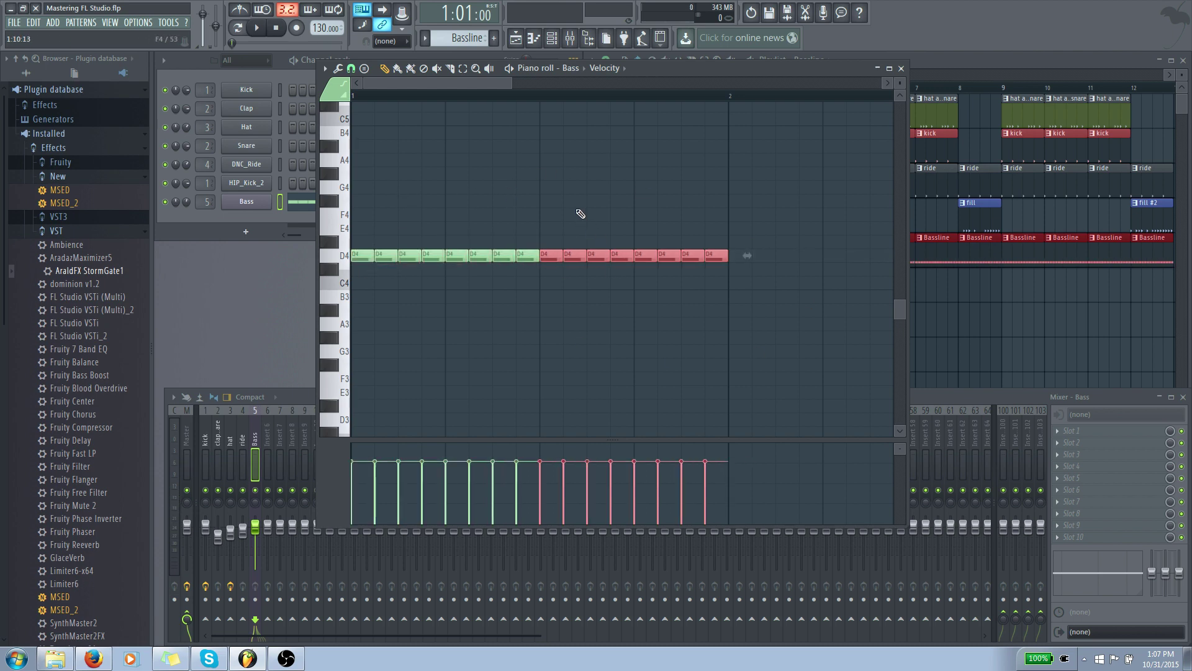
key("space")
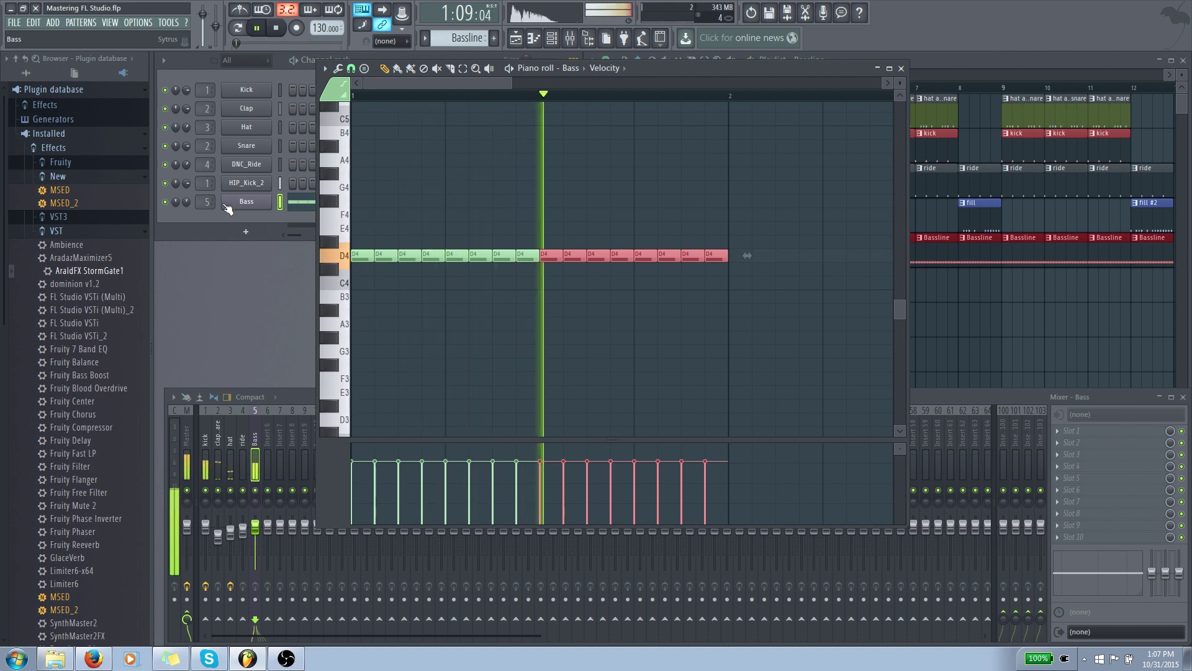
left_click(193, 200)
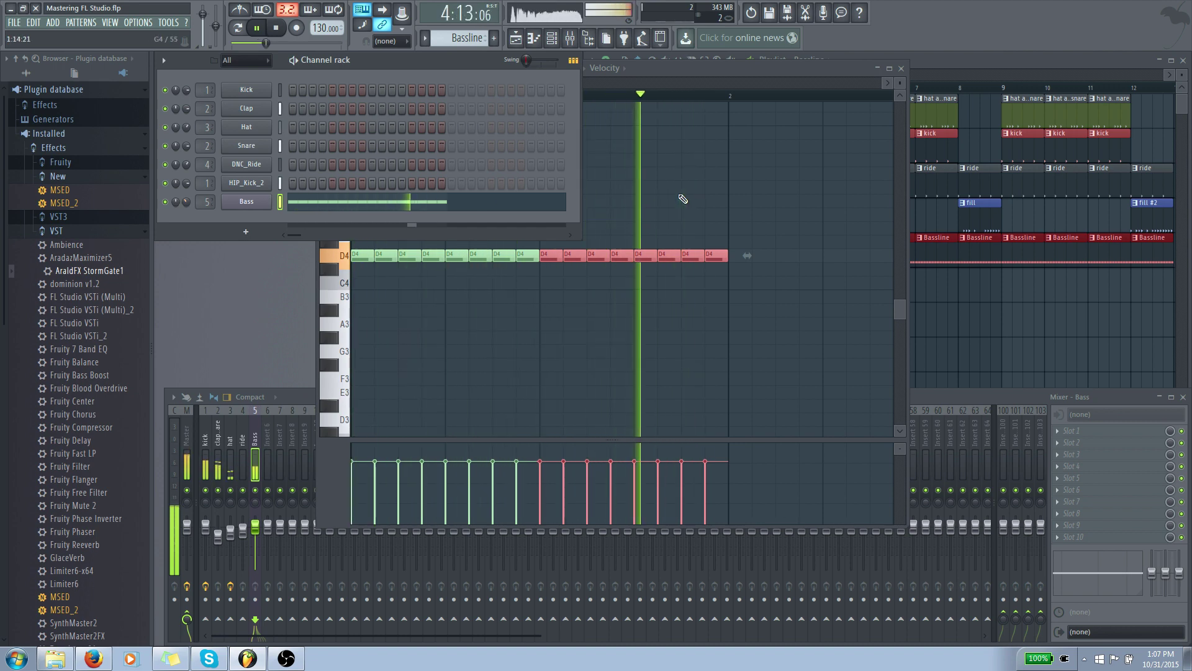
Stop playback and check the Bass piano roll's options menu without changing anything
key("space")
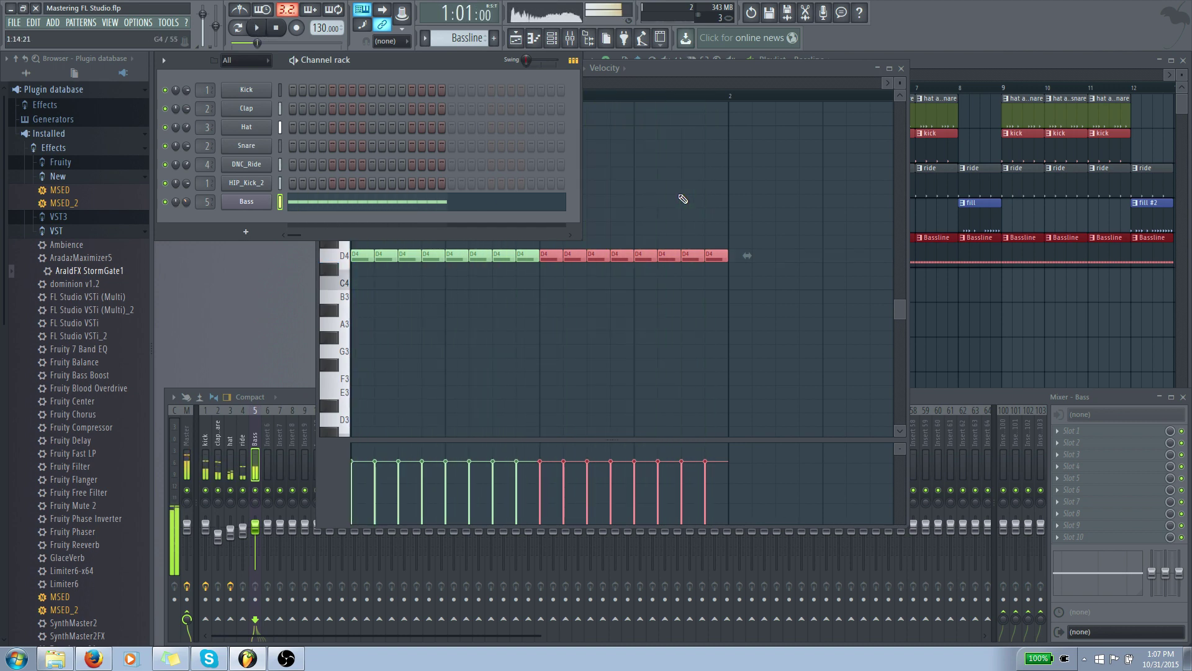
left_click(754, 72)
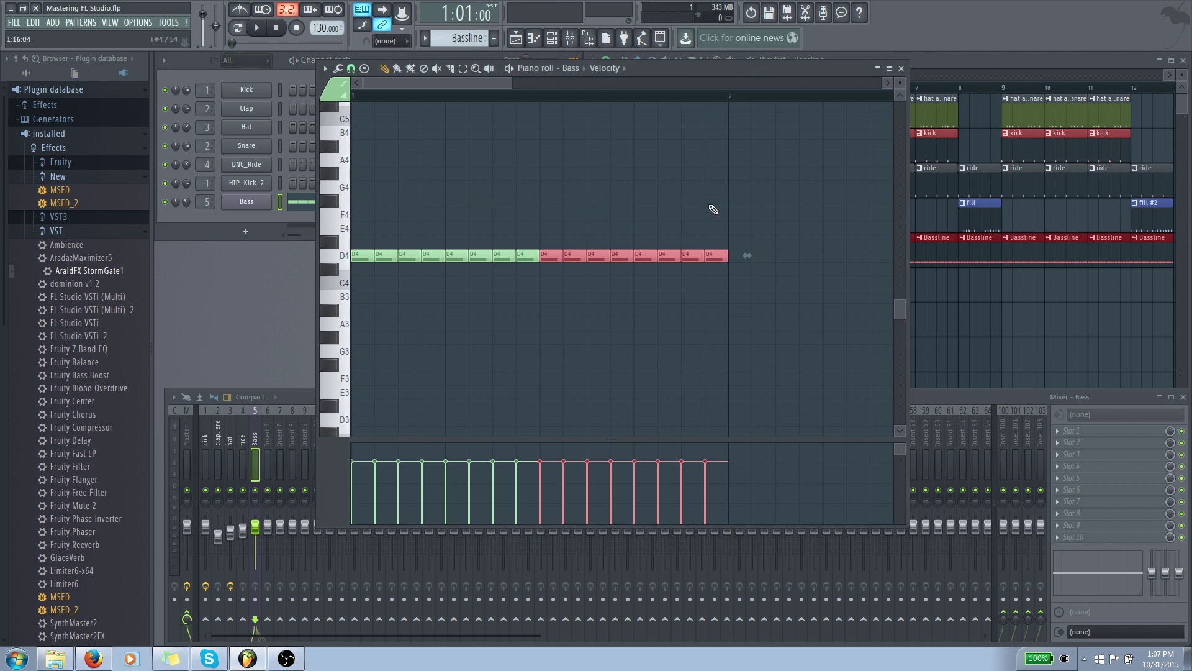
left_click(325, 68)
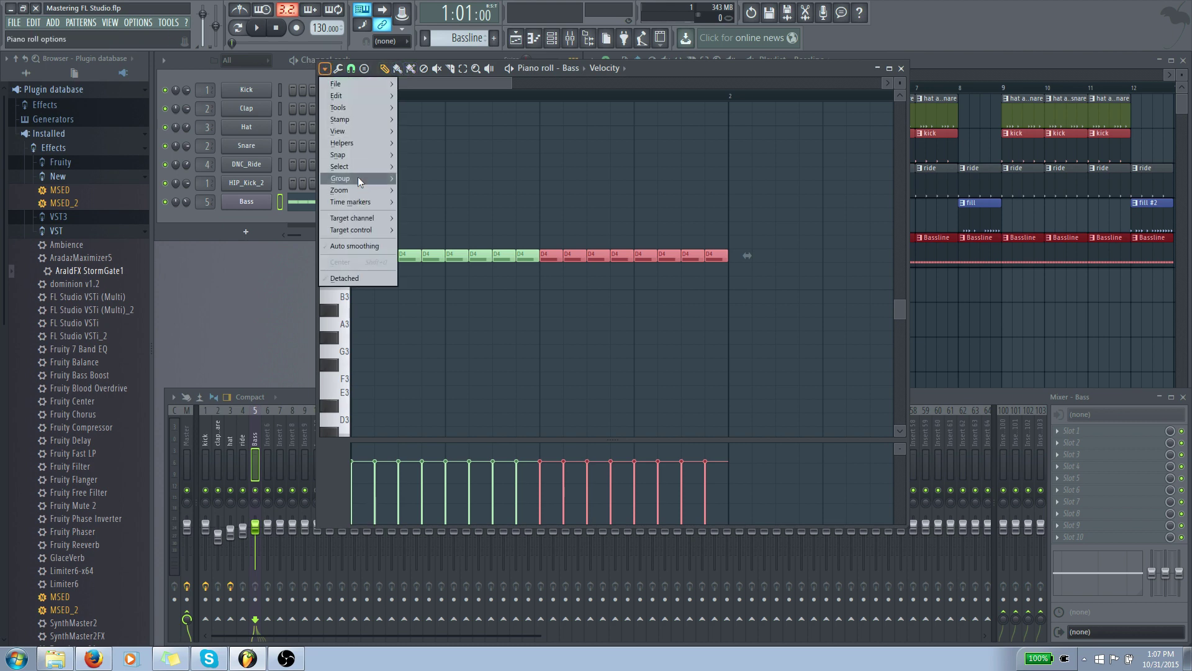
mouse_move(377, 85)
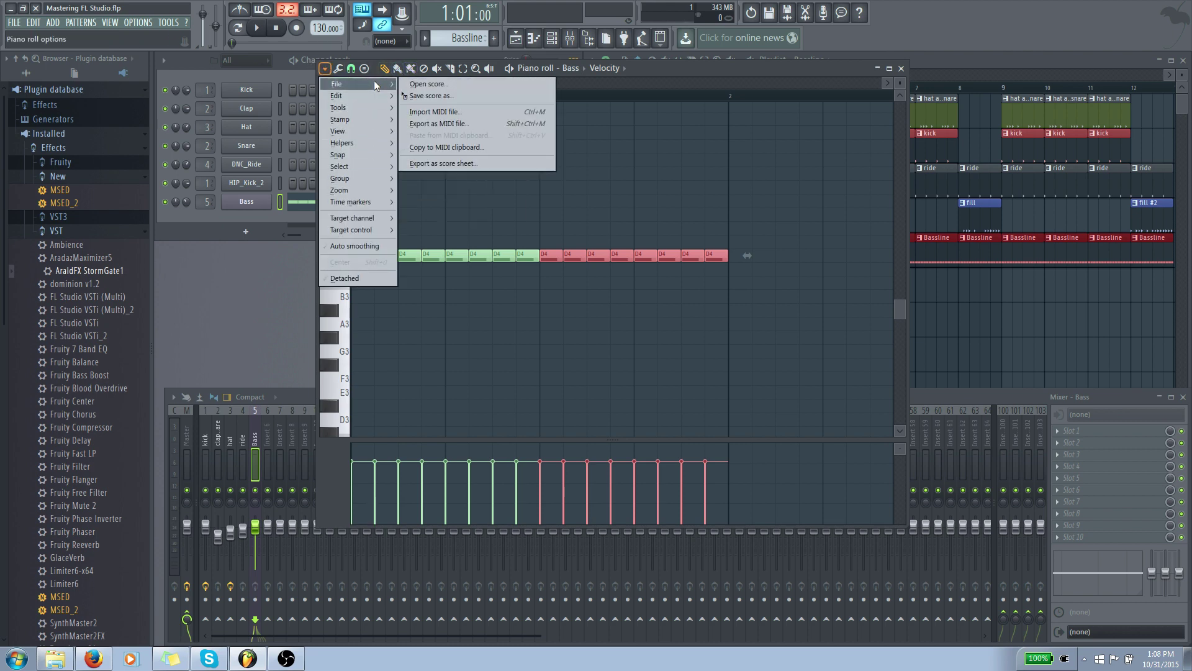
left_click(694, 76)
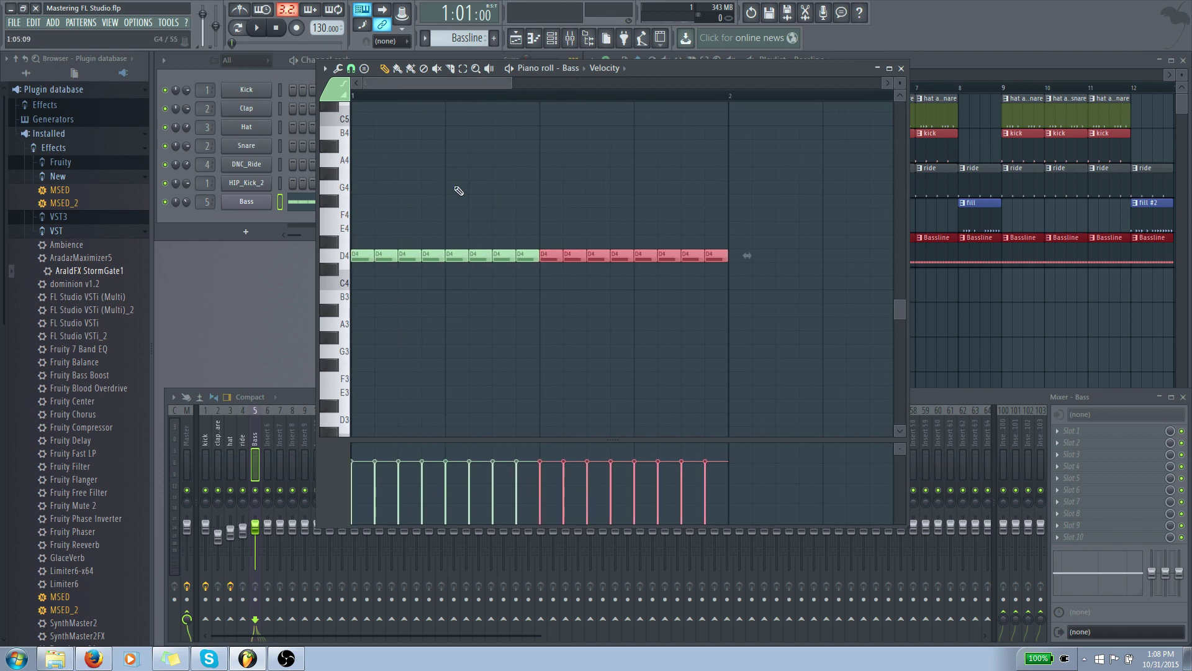
Try a lengthened F#4 note, delete it, and close the piano roll
left_click(405, 200)
left_click_drag(419, 200, 465, 206)
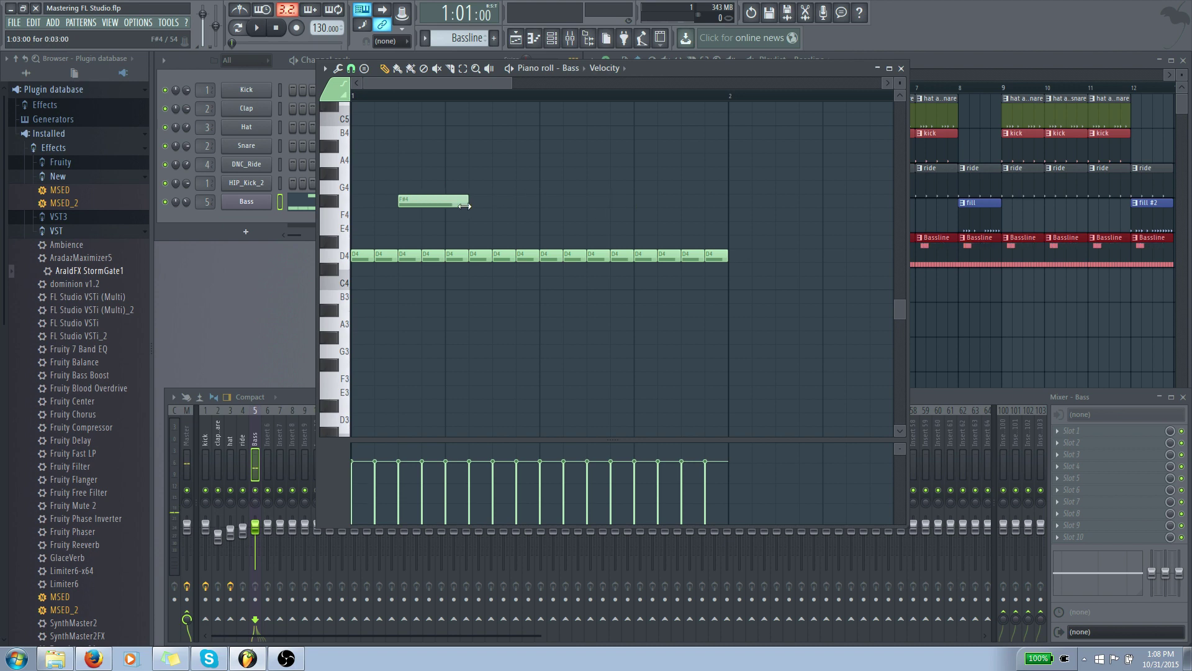
right_click(409, 202)
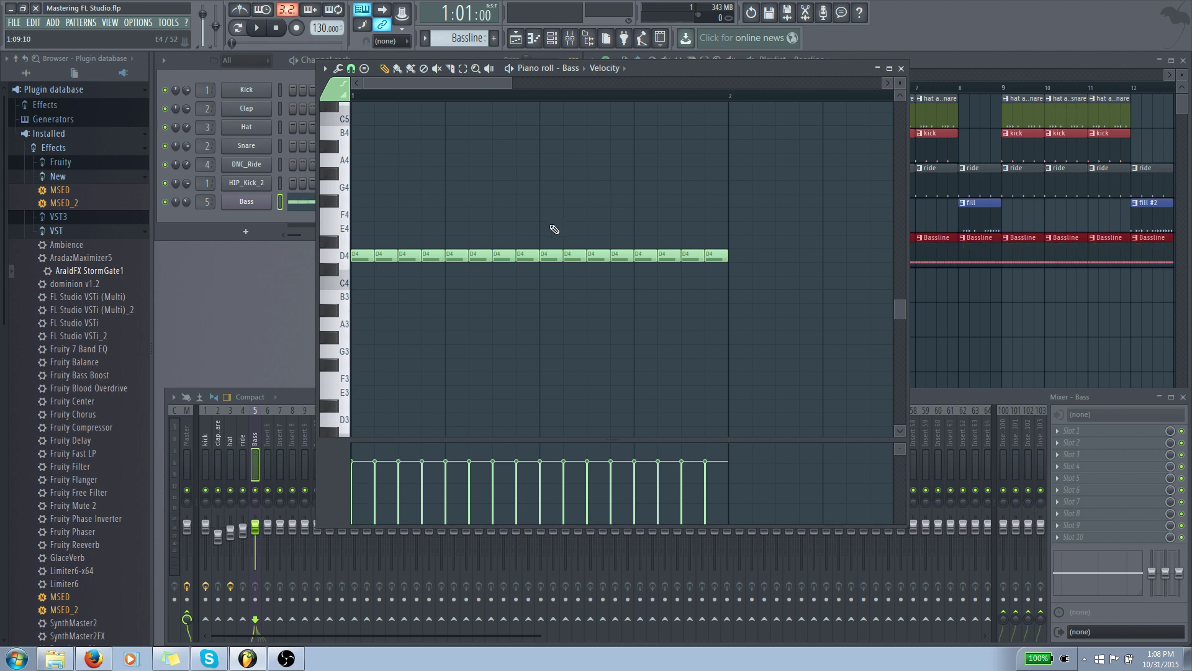
left_click(902, 68)
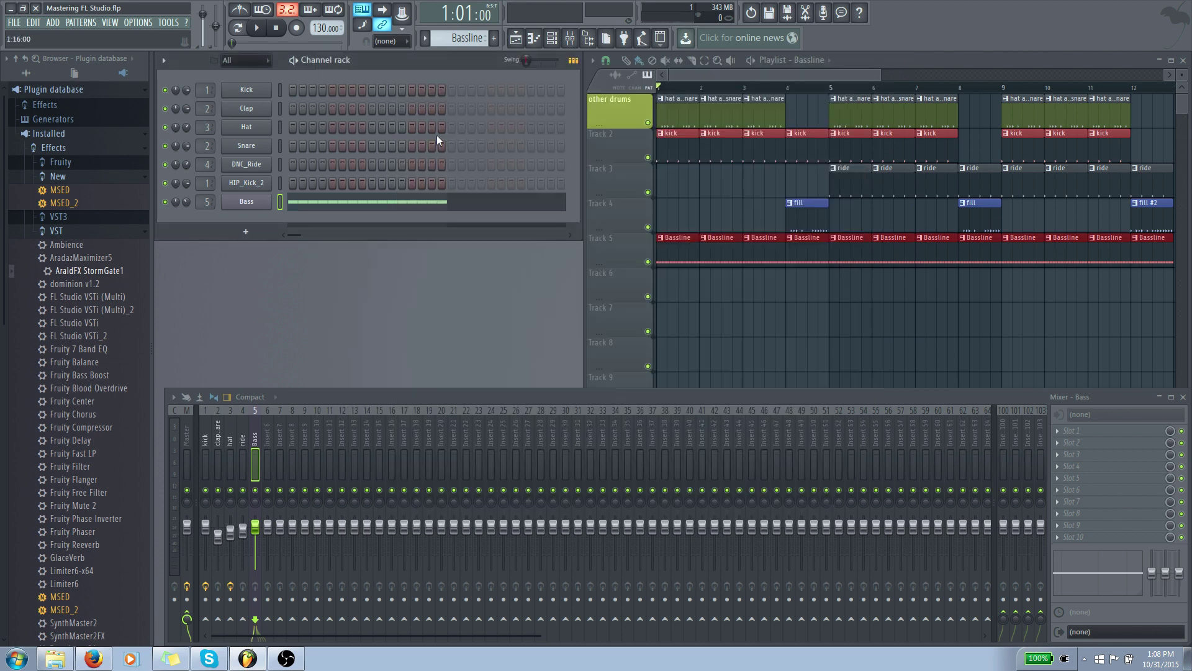
Select HIP_Kick_2's four notes and audition them at different pitches during playback
double_click(680, 148)
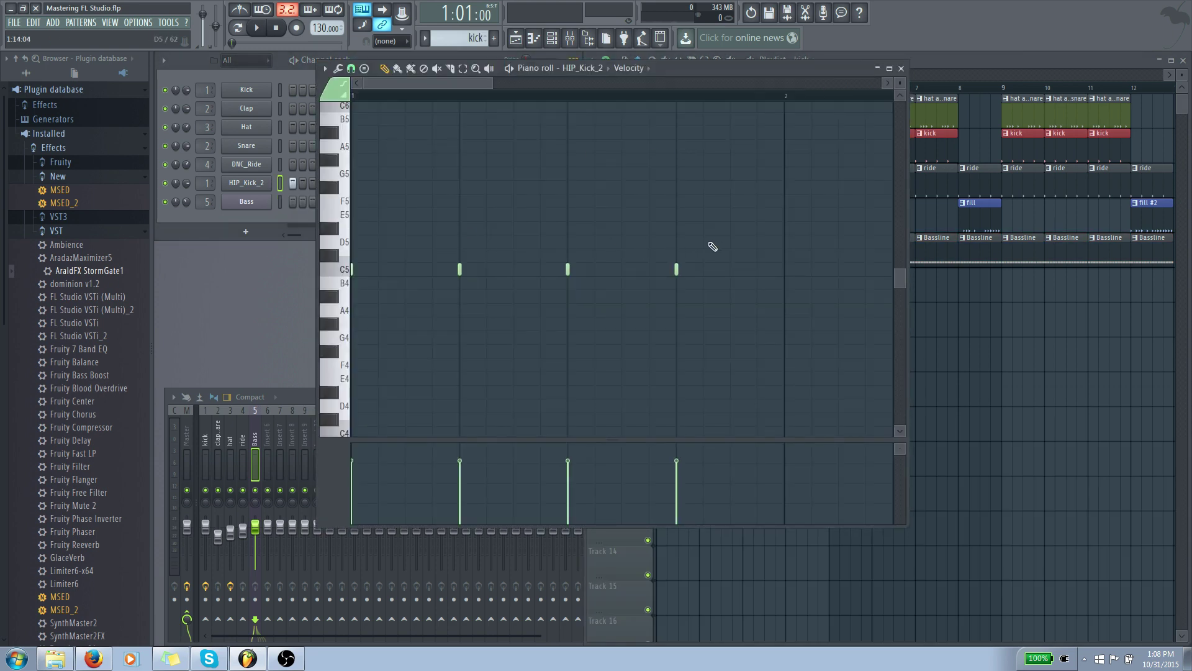
left_click_drag(714, 223, 355, 160)
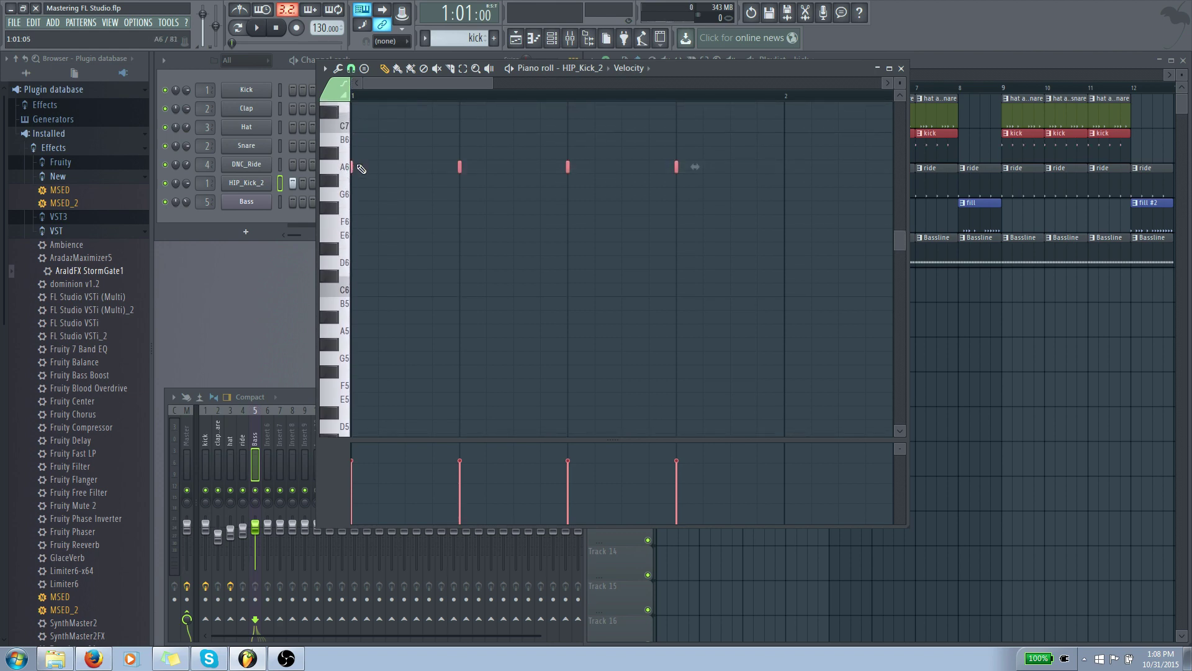
left_click(258, 29)
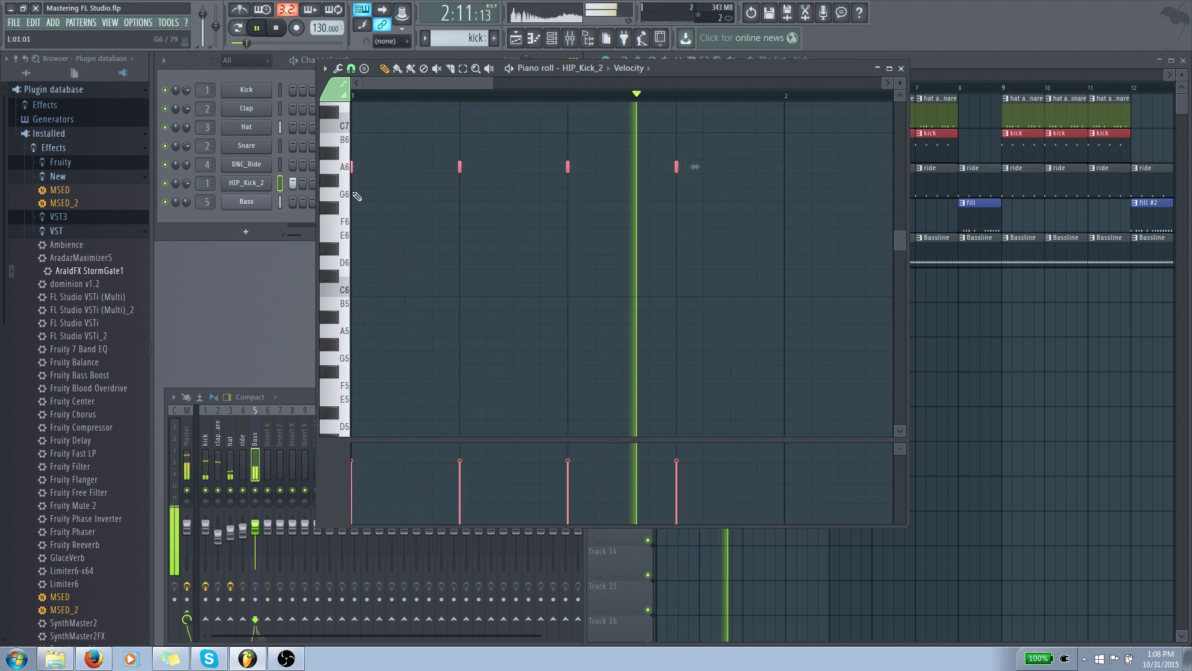
left_click_drag(351, 165, 352, 329)
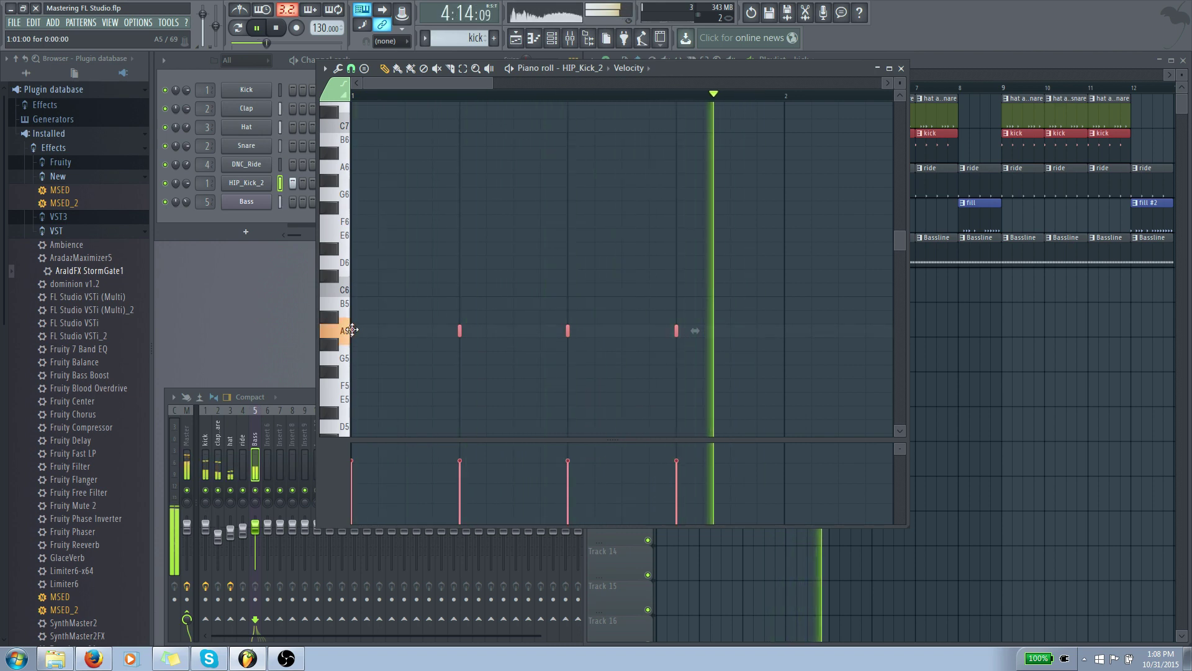
left_click_drag(352, 330, 352, 113)
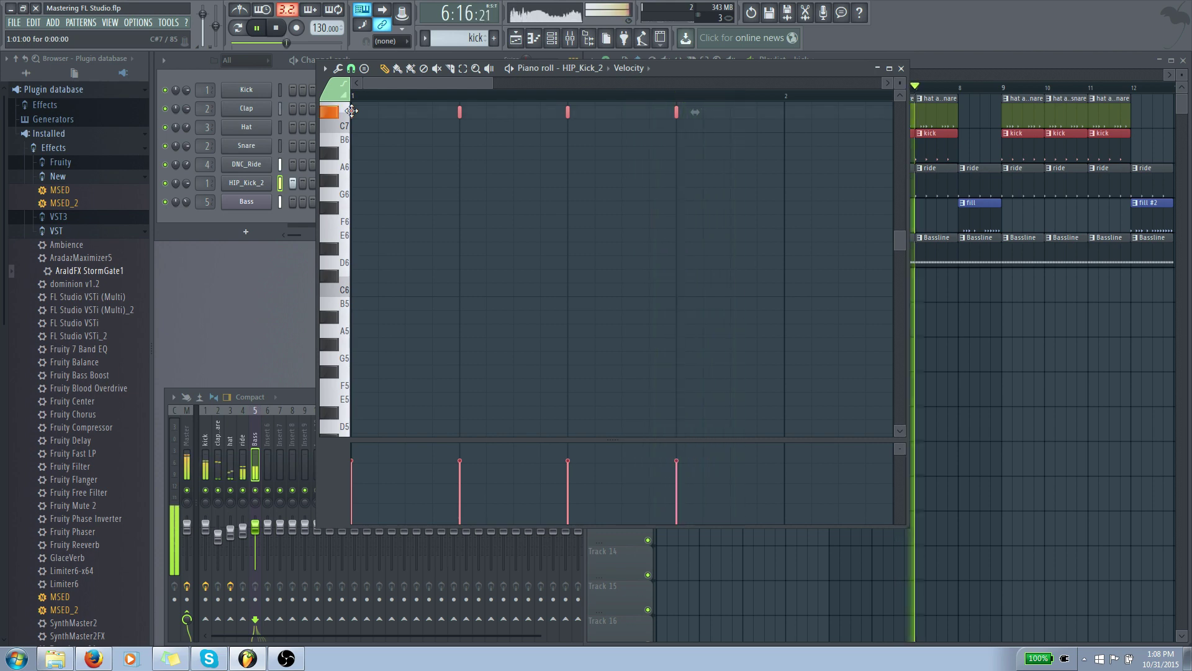
Settle the four kick notes at A5, stop playback and close the piano roll
left_click(202, 497)
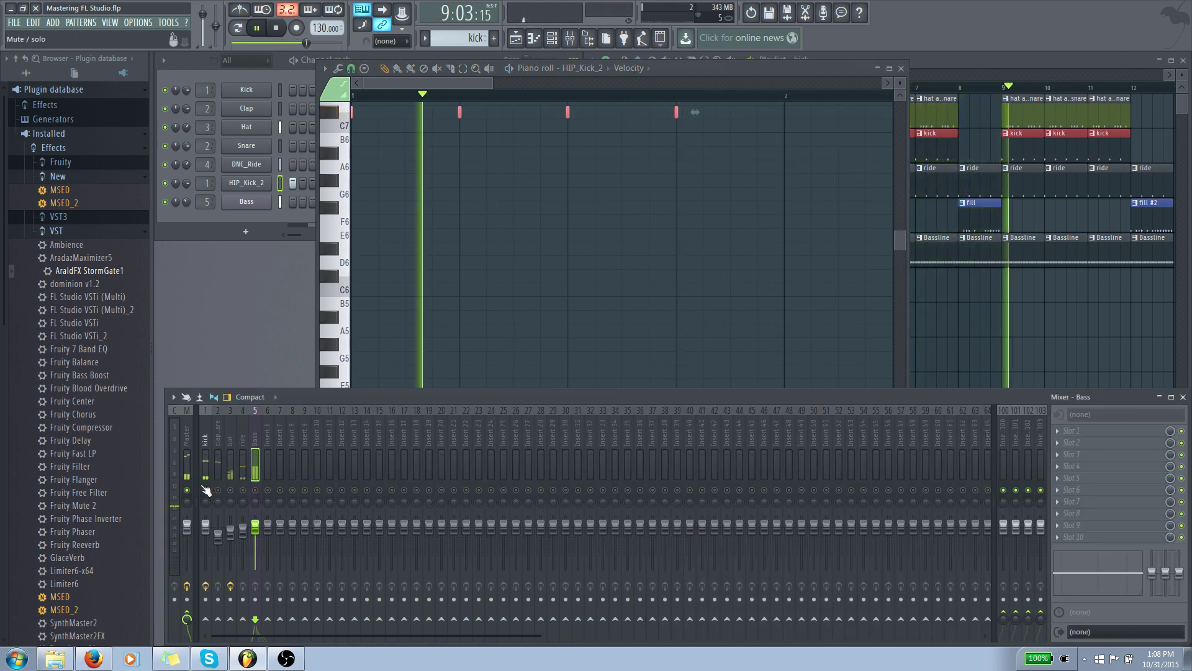
left_click_drag(351, 112, 341, 317)
key("space")
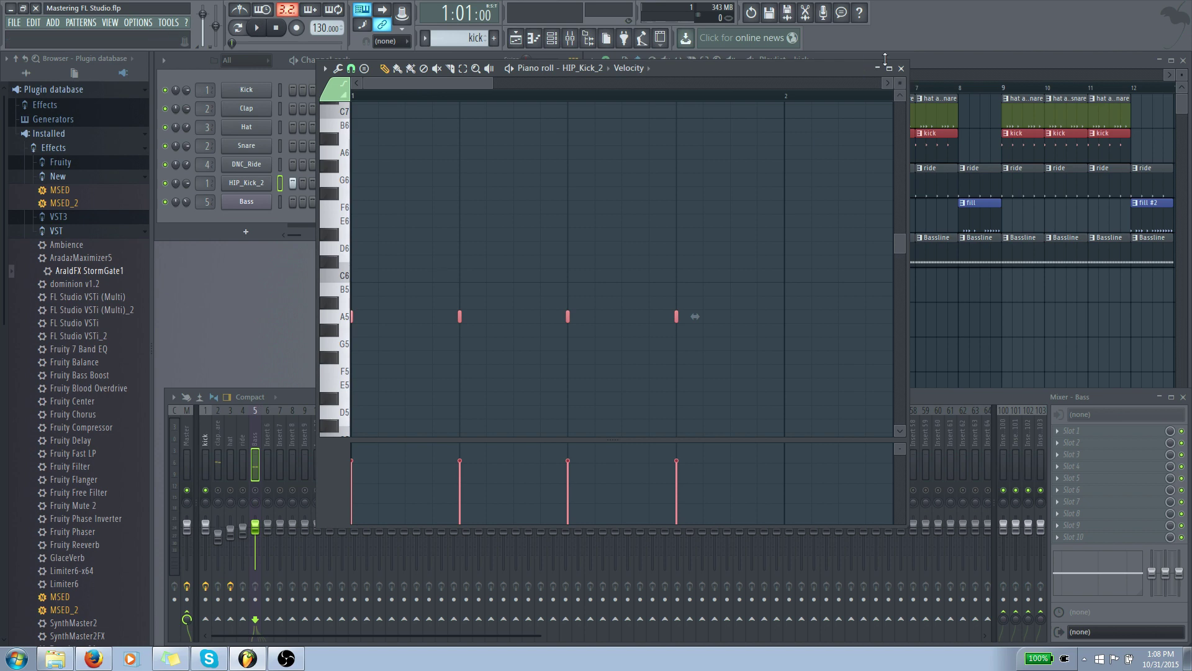
left_click(900, 68)
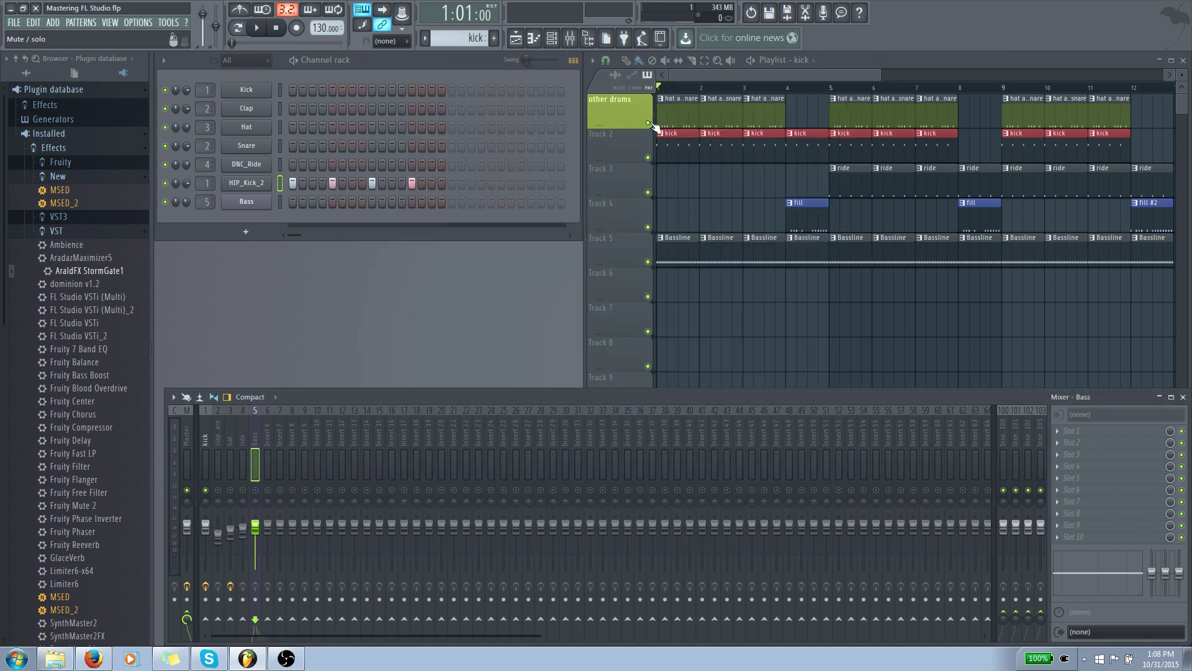
left_click(682, 301)
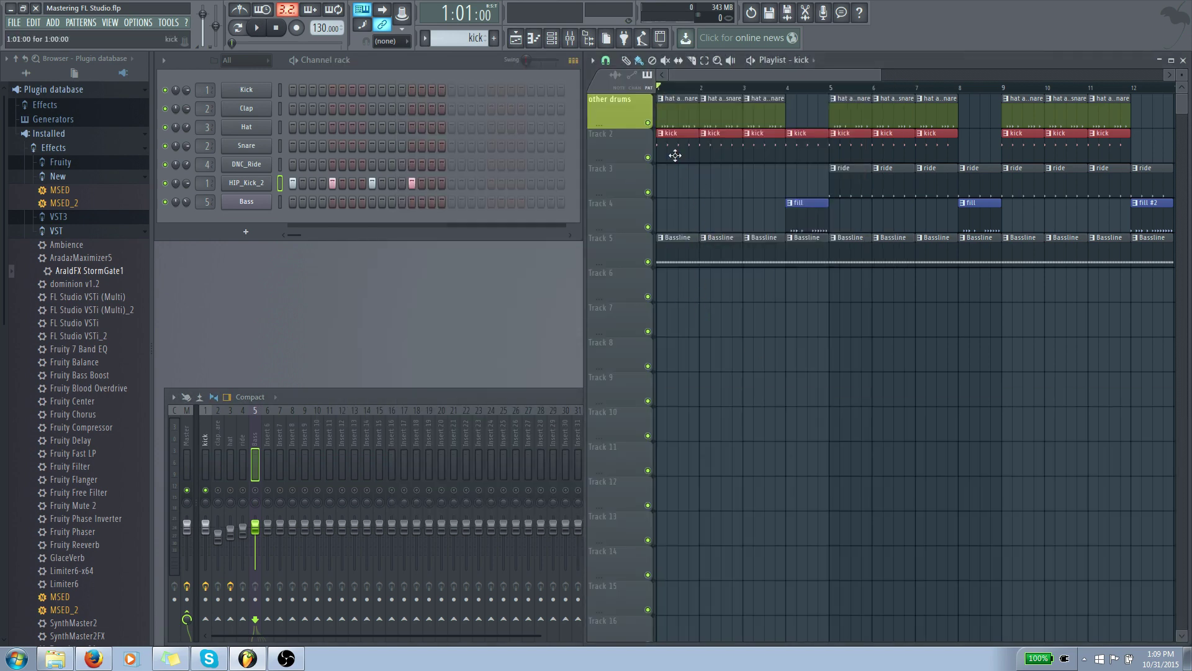
left_click(674, 107)
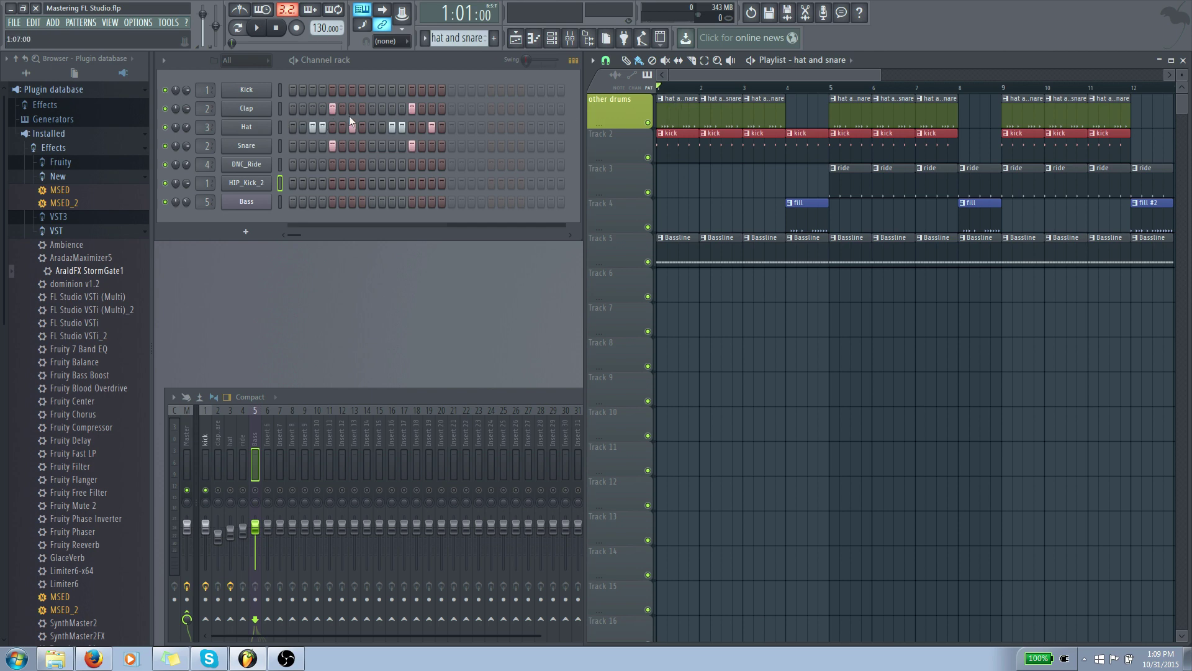
double_click(670, 111)
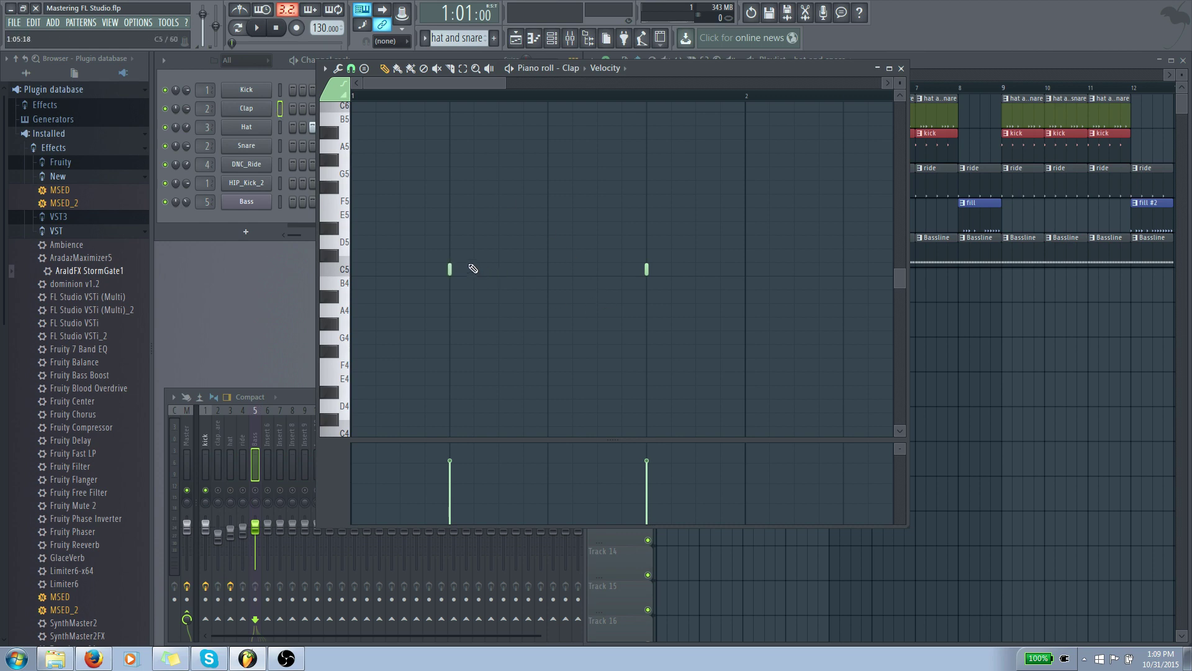
left_click_drag(730, 73, 901, 63)
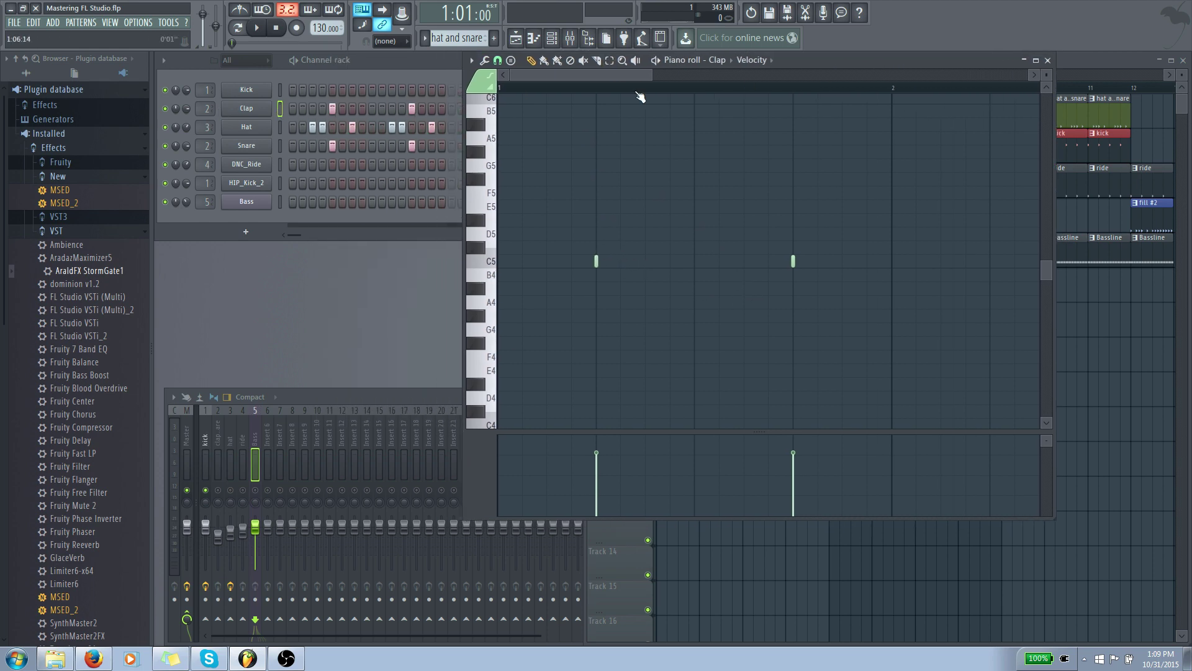
right_click(250, 131)
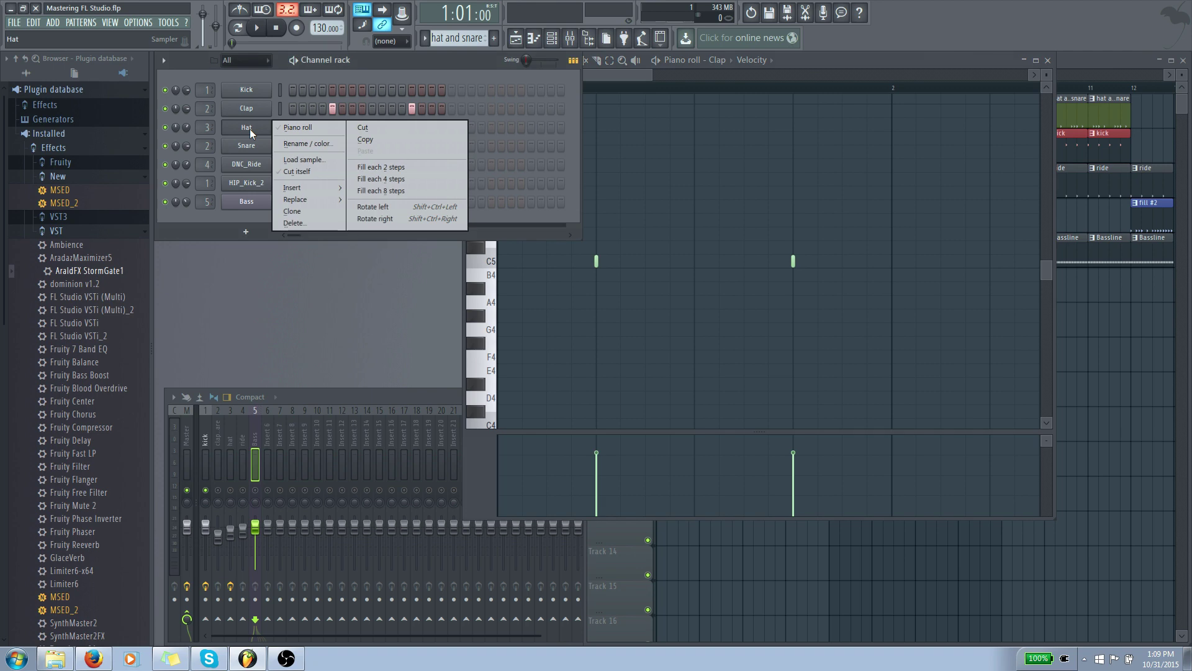
left_click(292, 127)
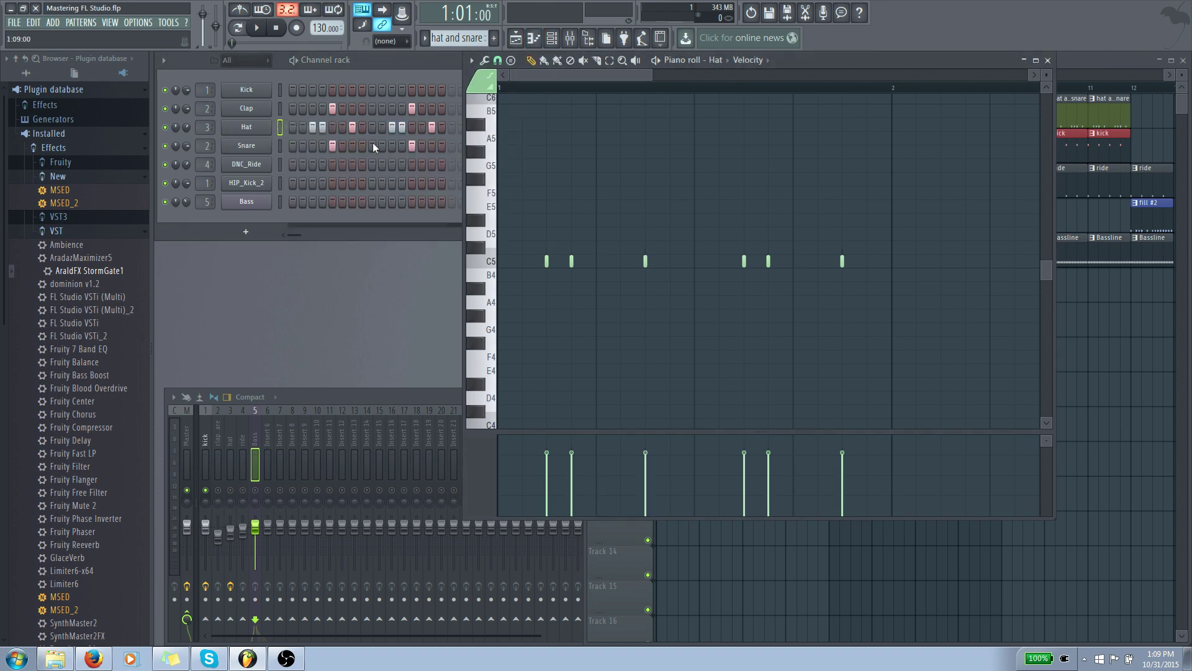
left_click(1048, 61)
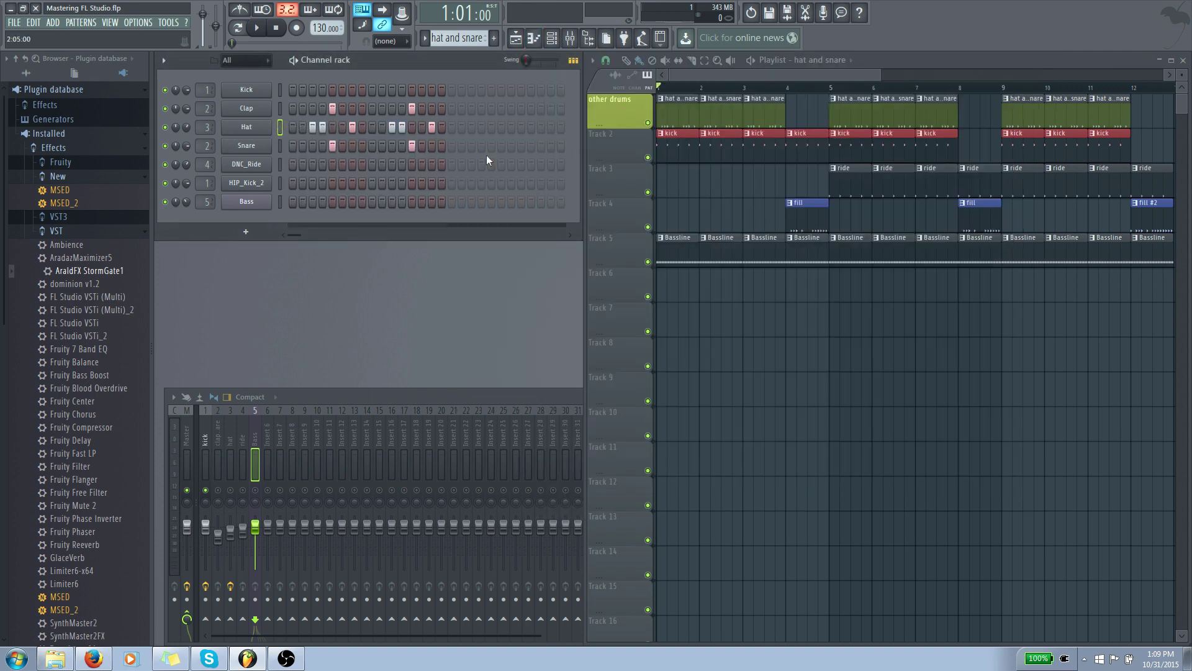
Add a Sakura synth channel to the channel rack
left_click(246, 231)
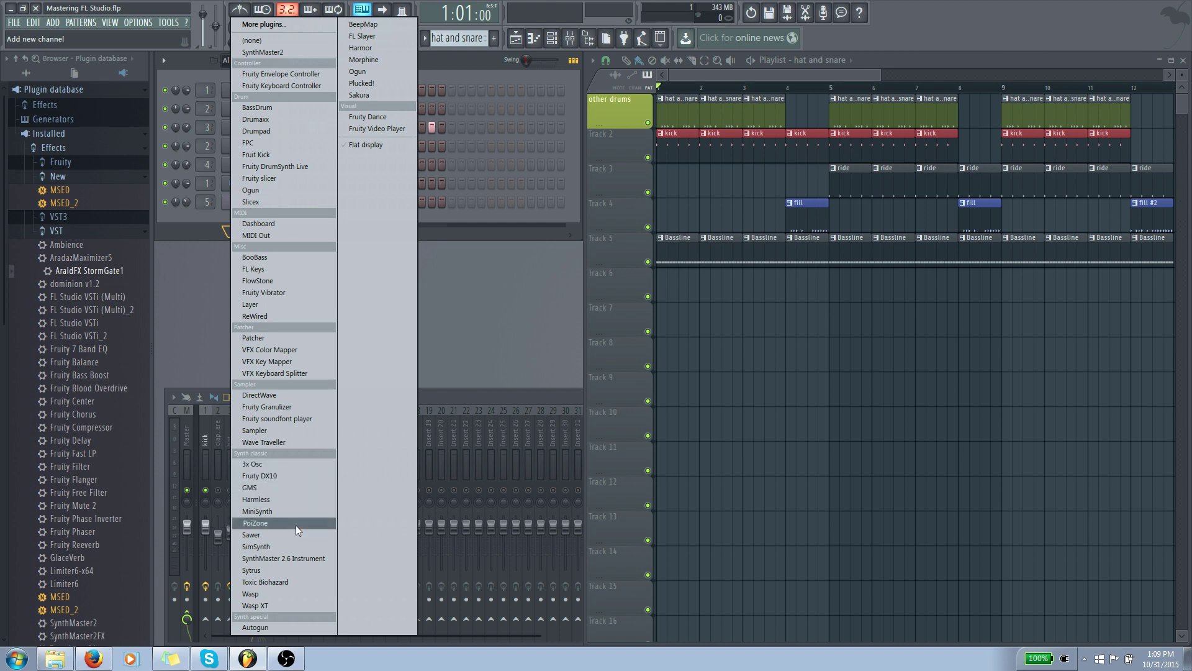
left_click(385, 95)
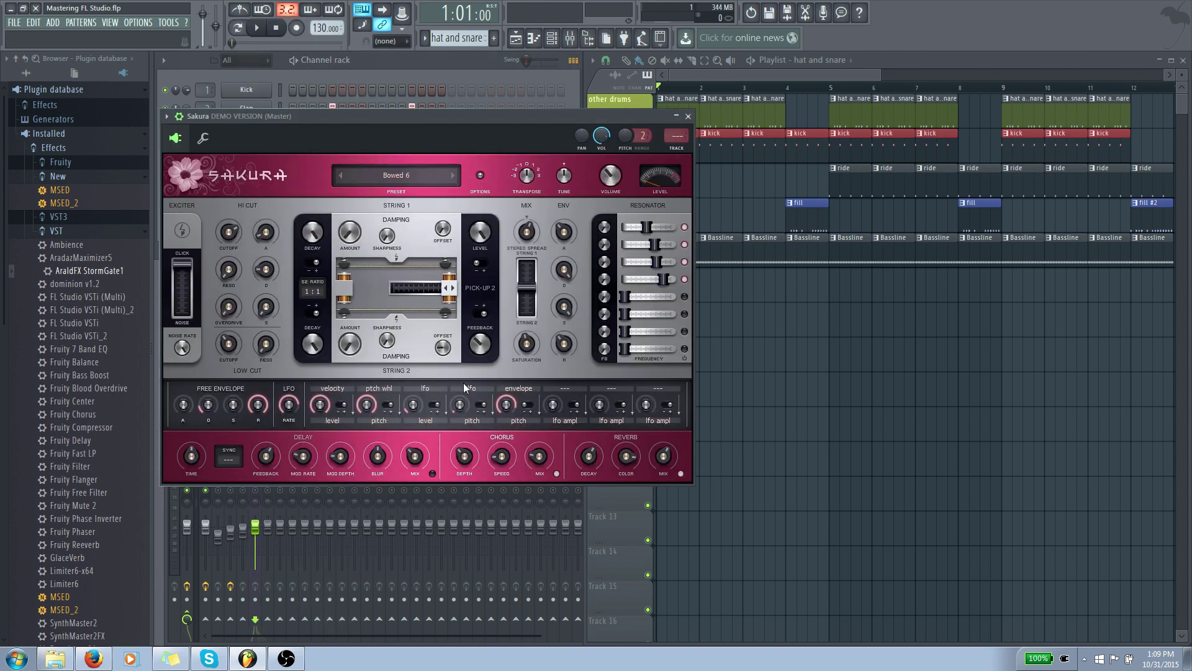
left_click_drag(375, 113, 520, 92)
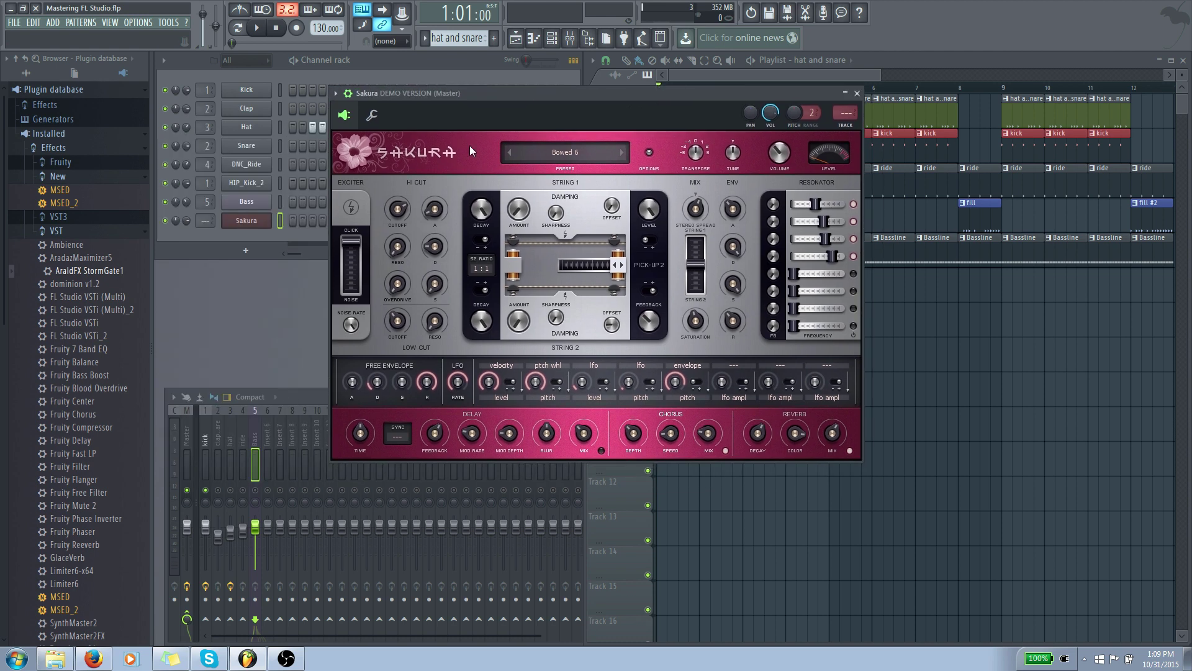
Load the BAS Jaco FG preset from Sakura's presets library
left_click(336, 93)
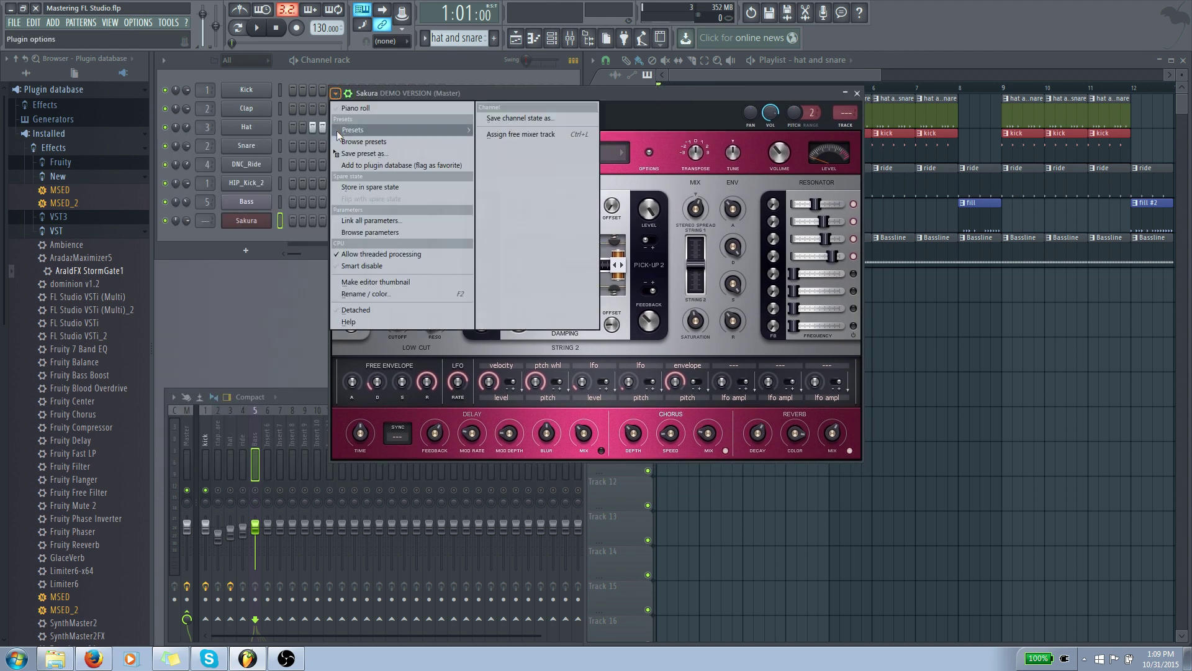
mouse_move(344, 130)
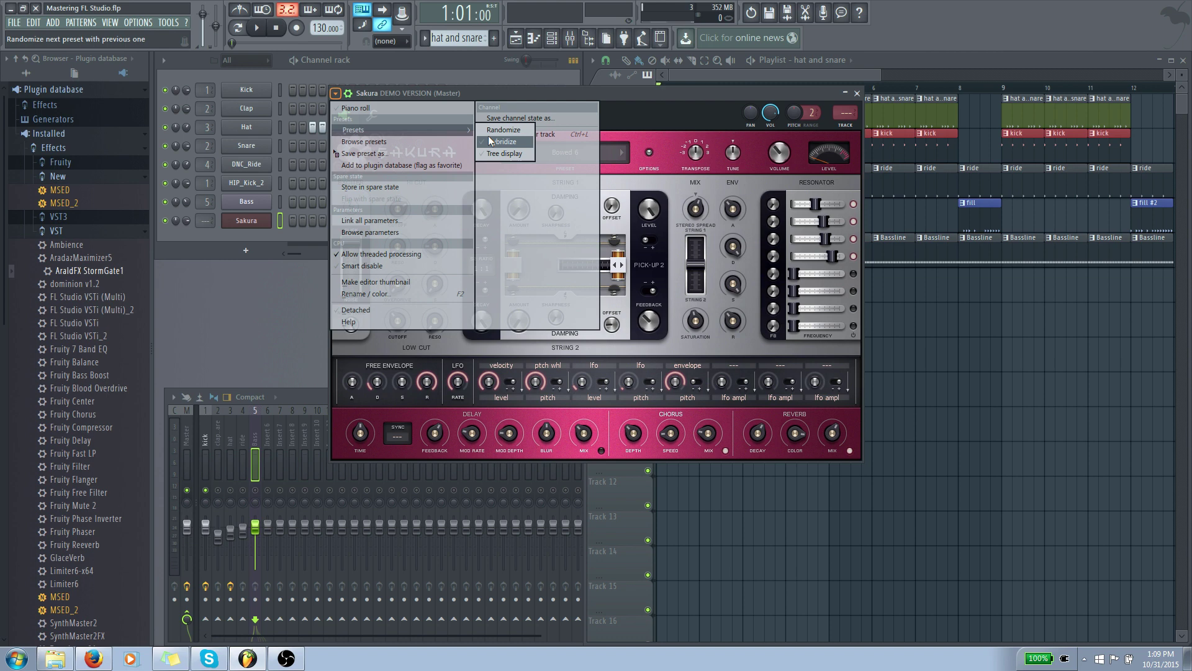
left_click(638, 103)
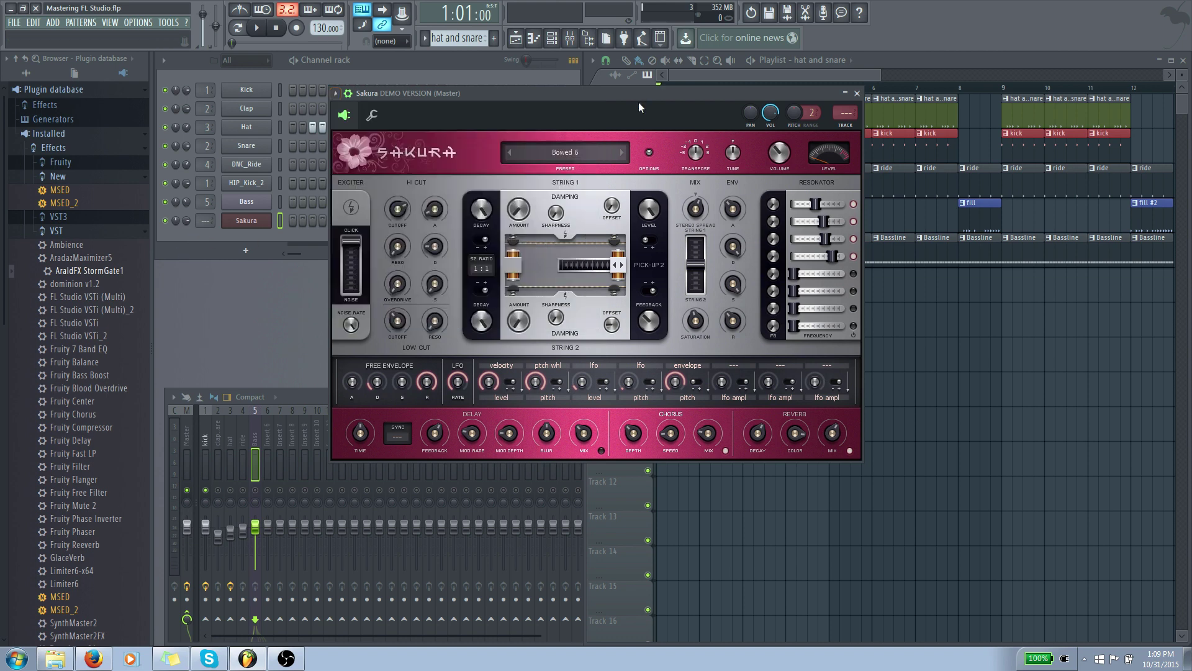
left_click(559, 151)
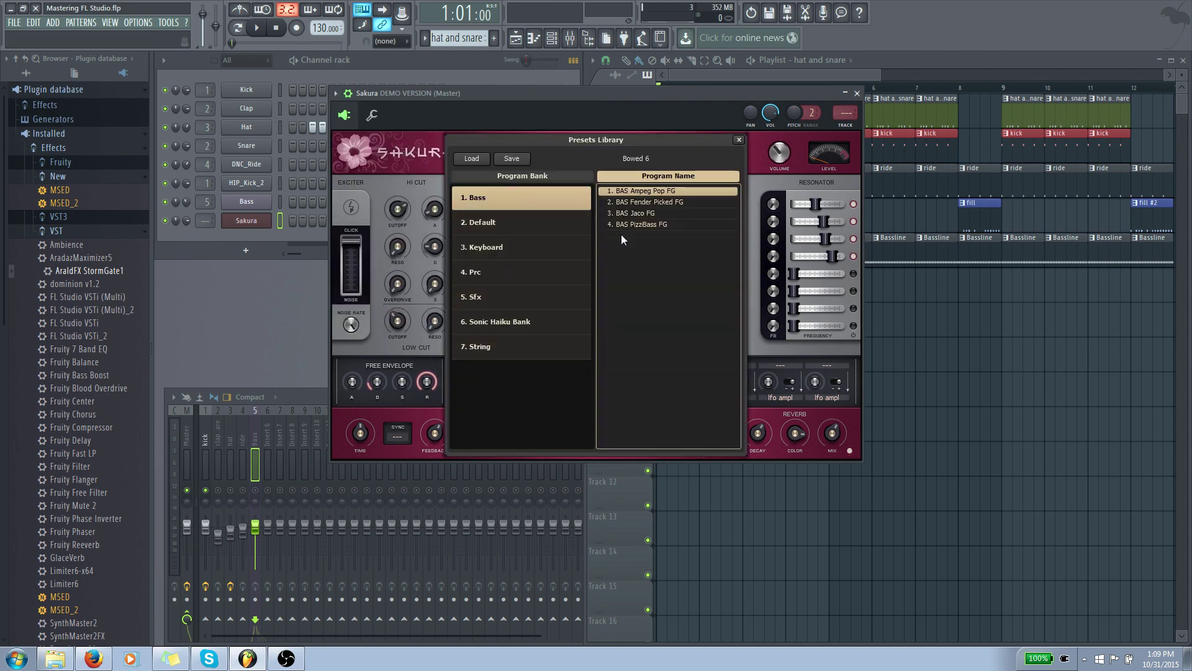
left_click(643, 213)
left_click(738, 140)
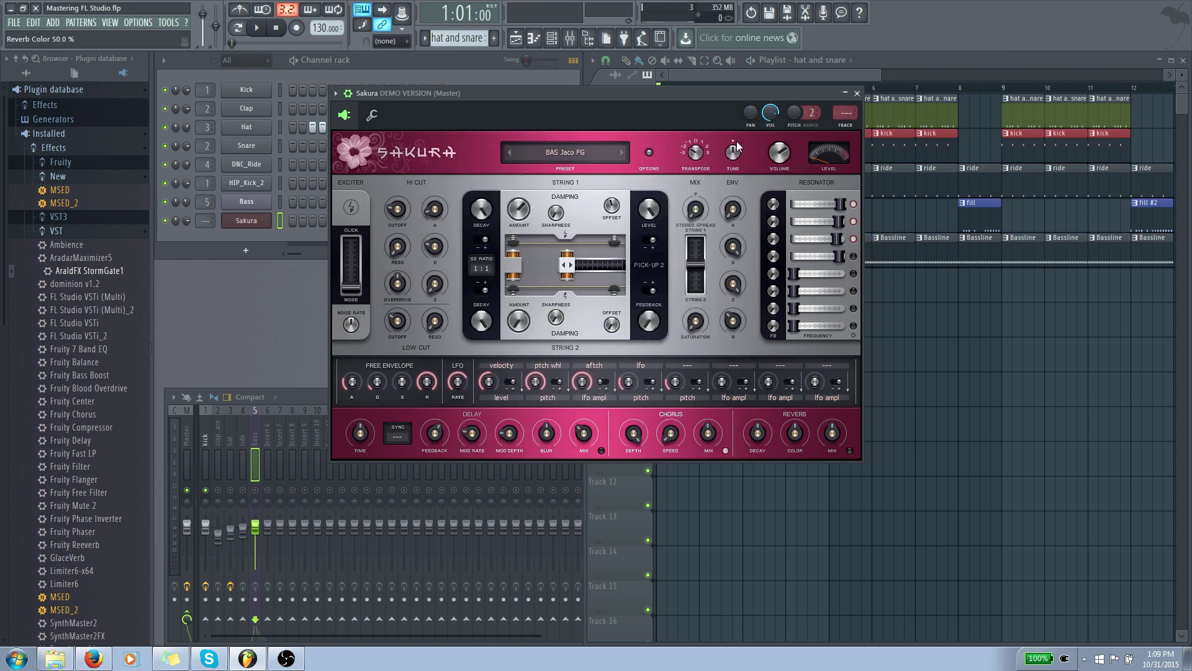
Replace the Sakura channel with the Harmless synth and preview a note
left_click(857, 93)
right_click(264, 221)
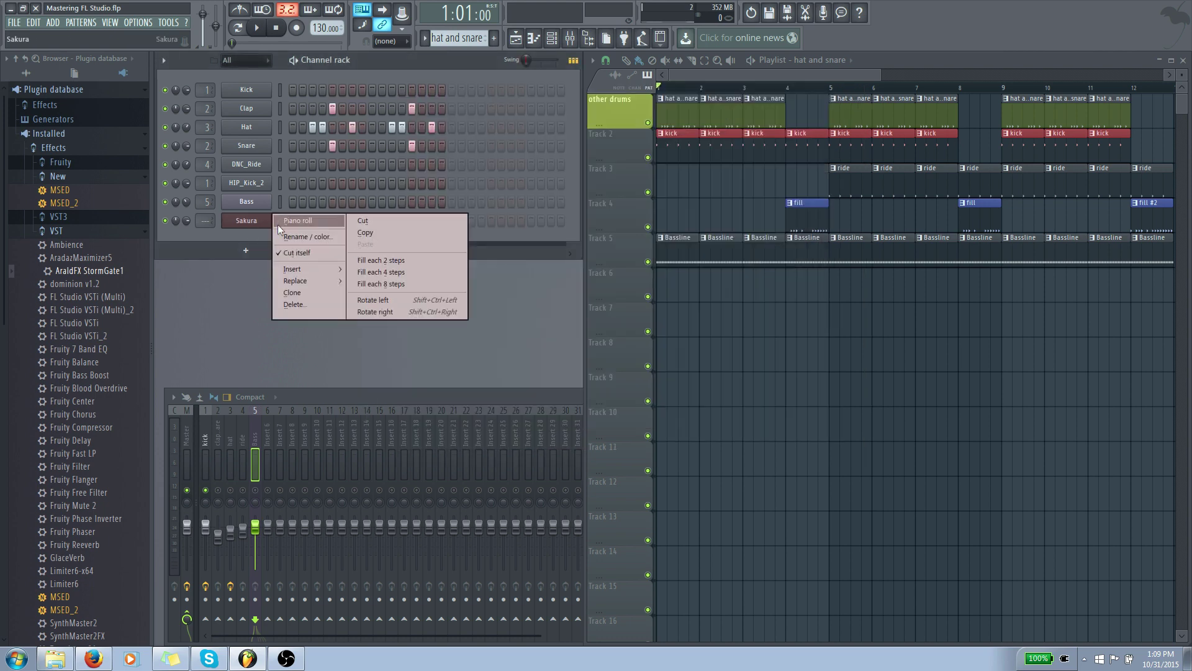
mouse_move(311, 279)
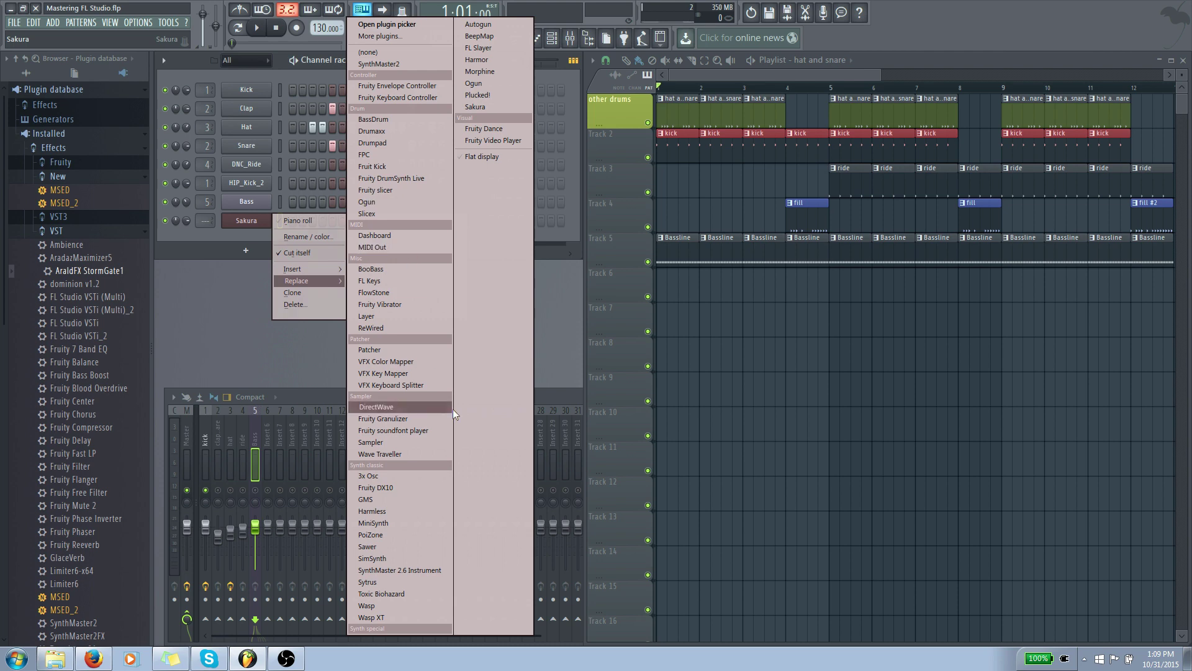
left_click(417, 513)
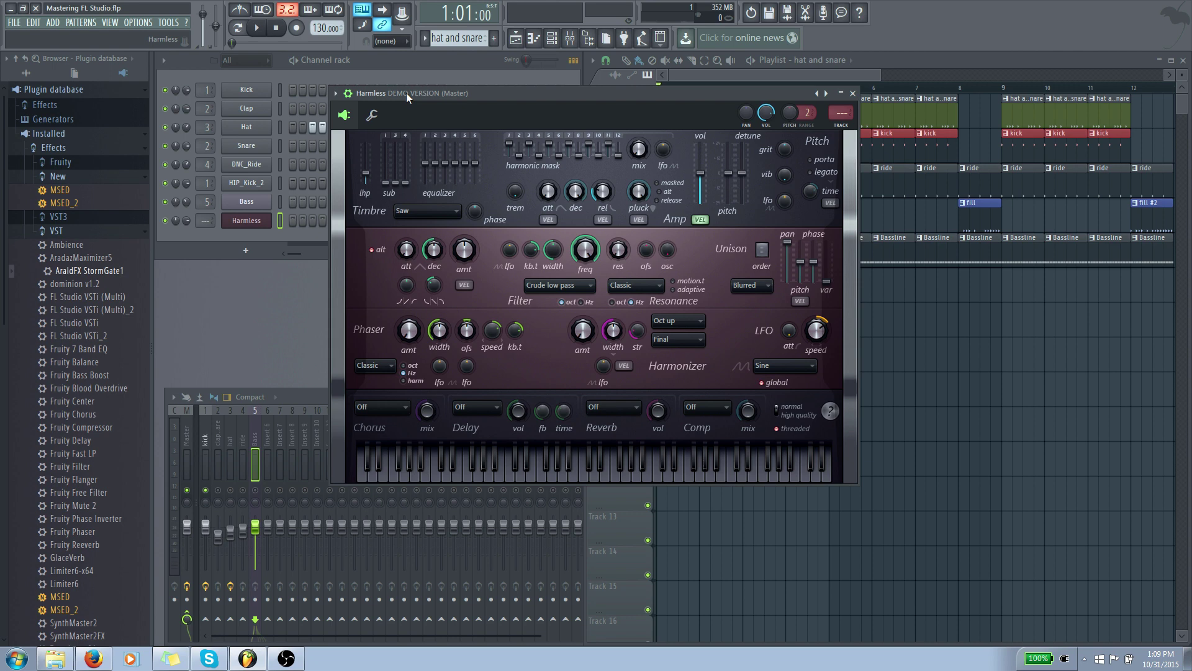
left_click(486, 466)
Check Harmless's plugin options without changes and bring up the channel's context menu
left_click(336, 93)
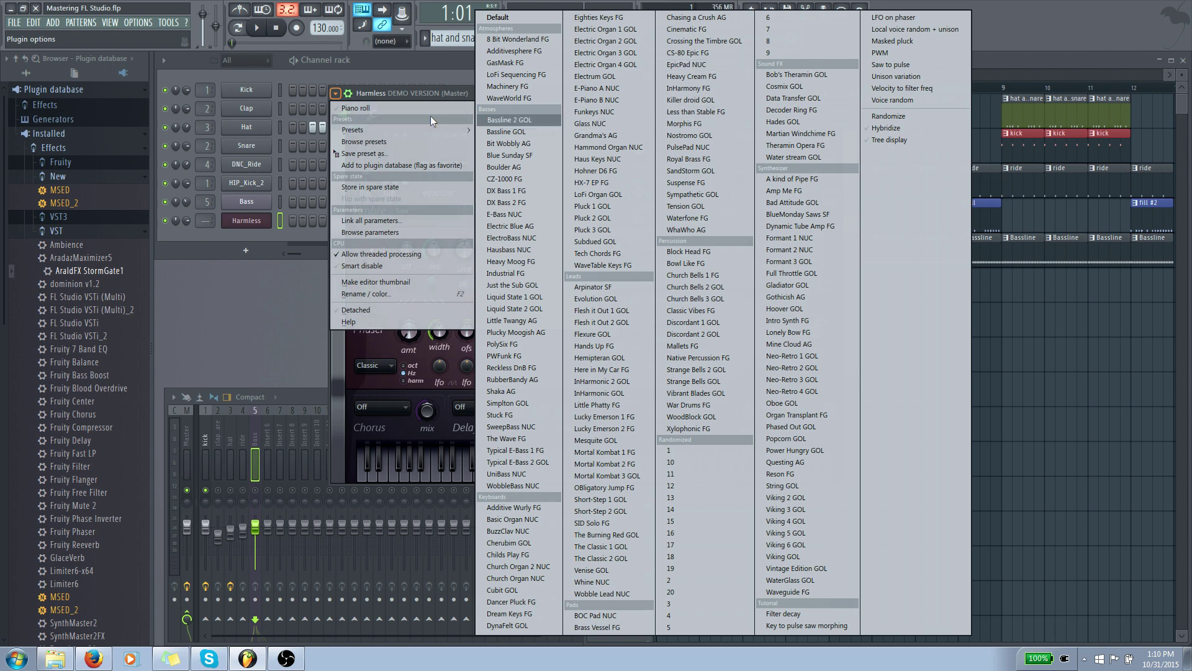
left_click(437, 94)
right_click(247, 220)
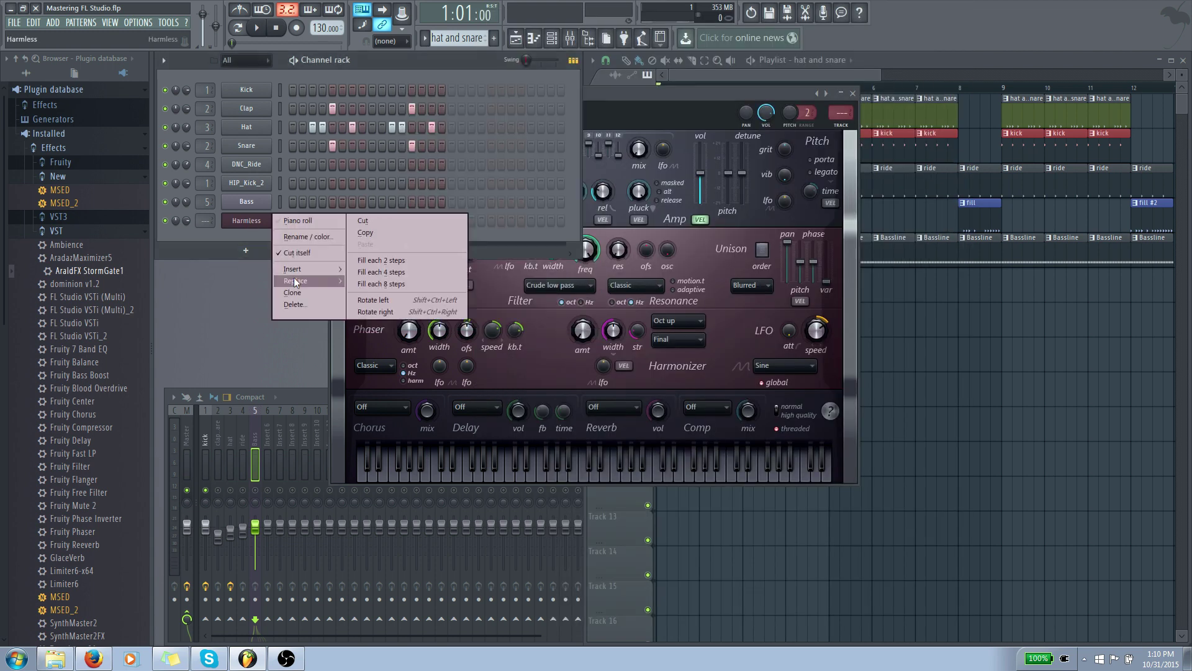
mouse_move(295, 282)
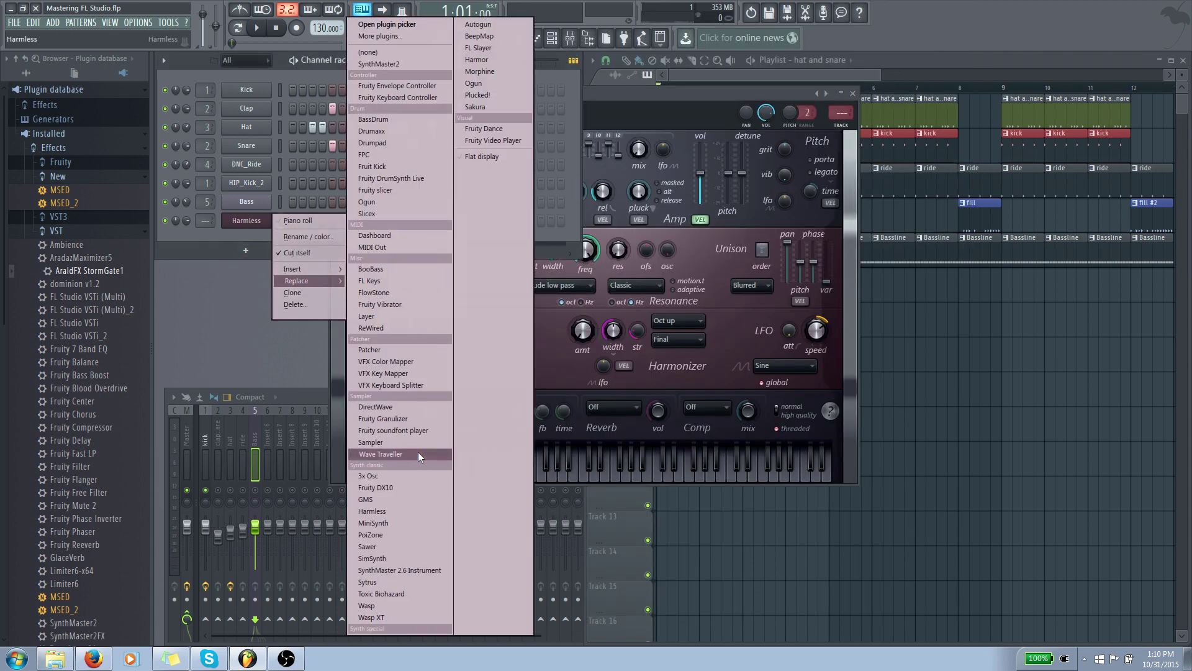
Replace Harmless with the Sawer synth and look through its plugin options unchanged
left_click(421, 546)
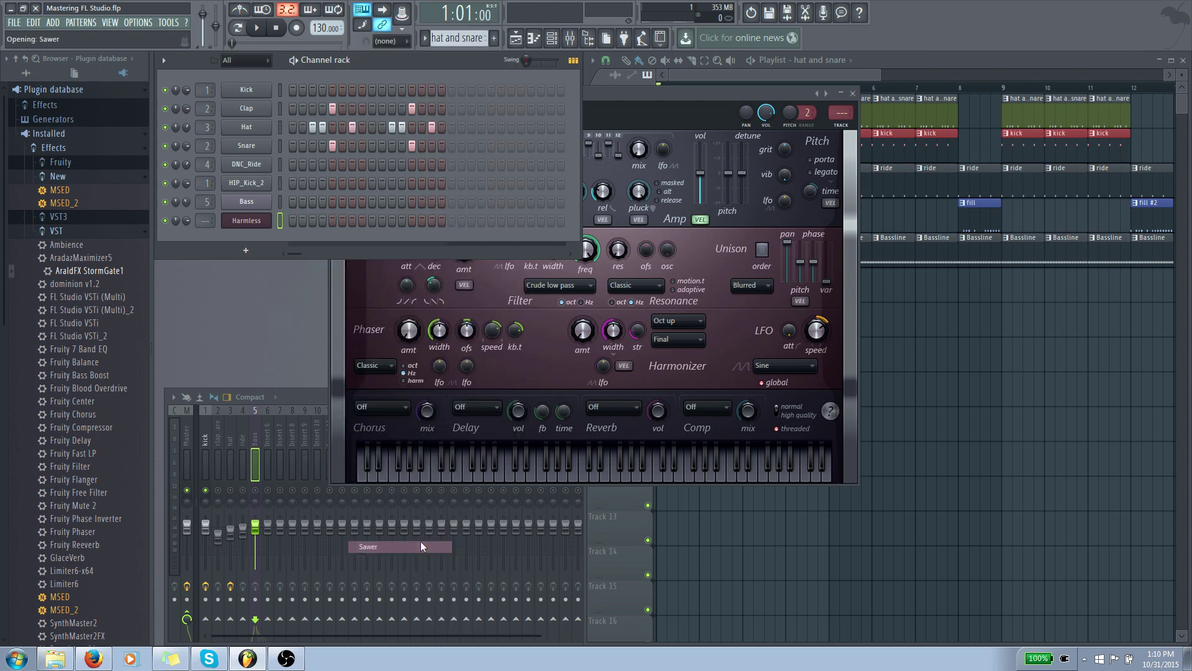
left_click(335, 94)
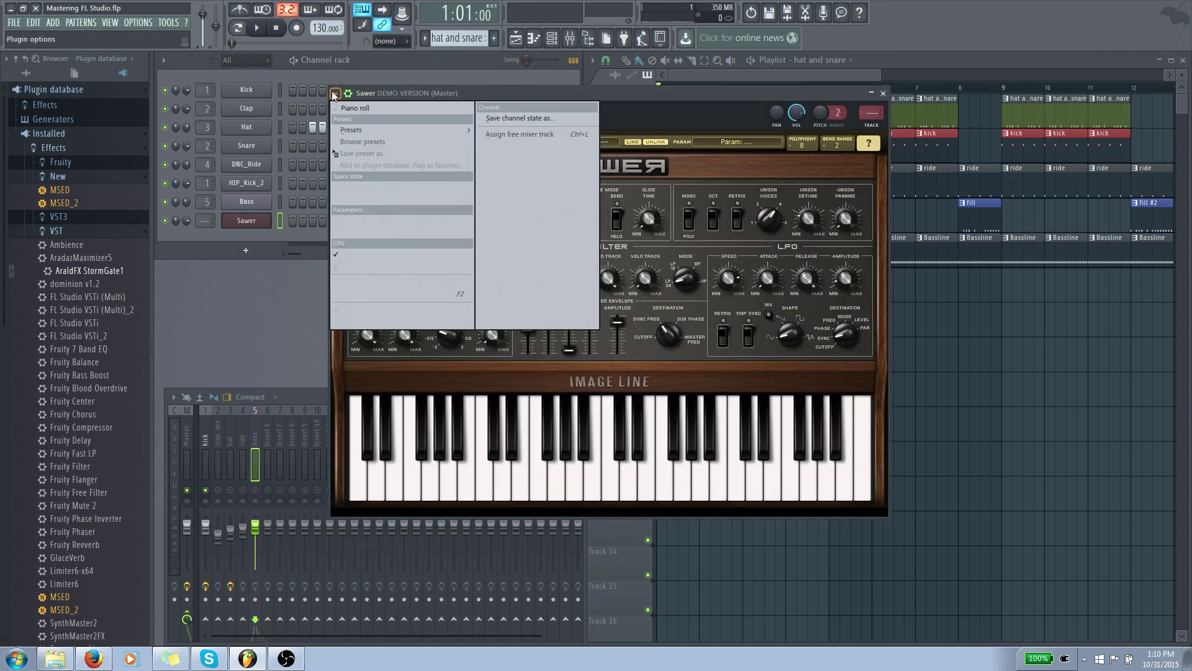
left_click(608, 104)
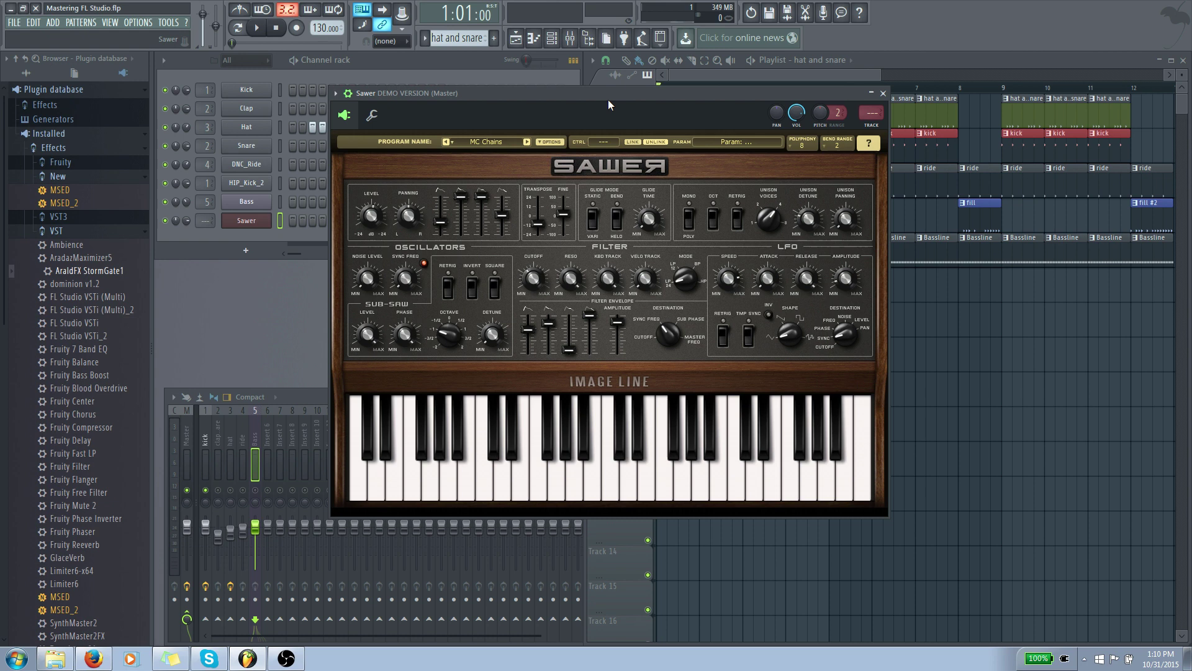
left_click(335, 94)
mouse_move(373, 130)
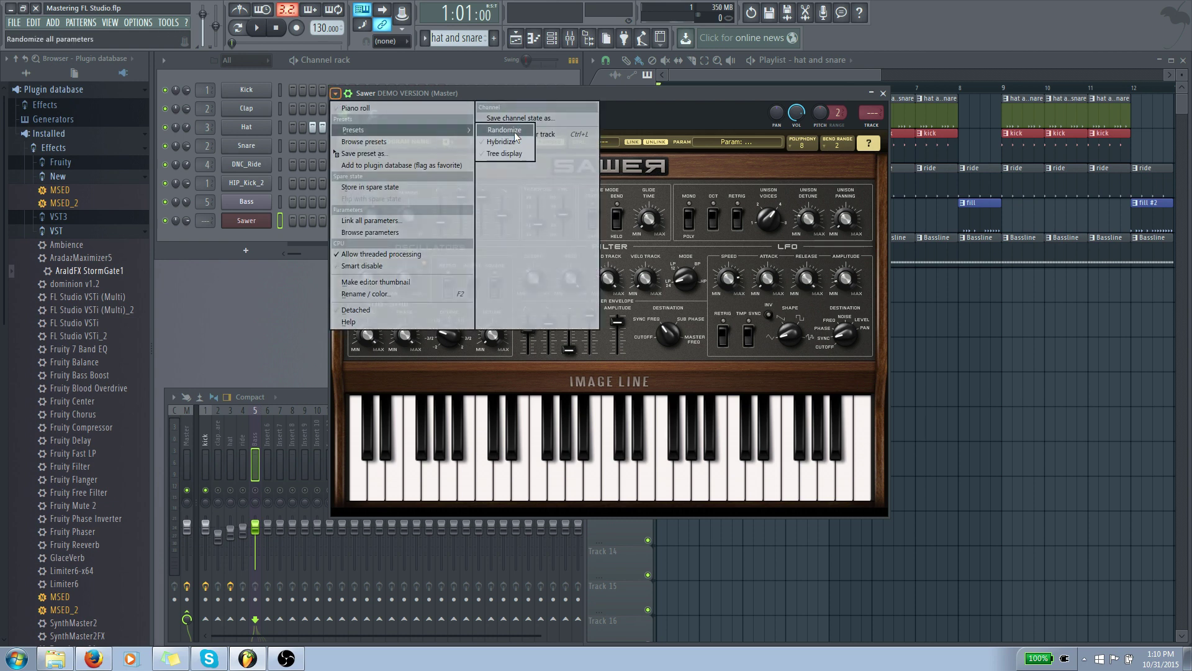
left_click(680, 118)
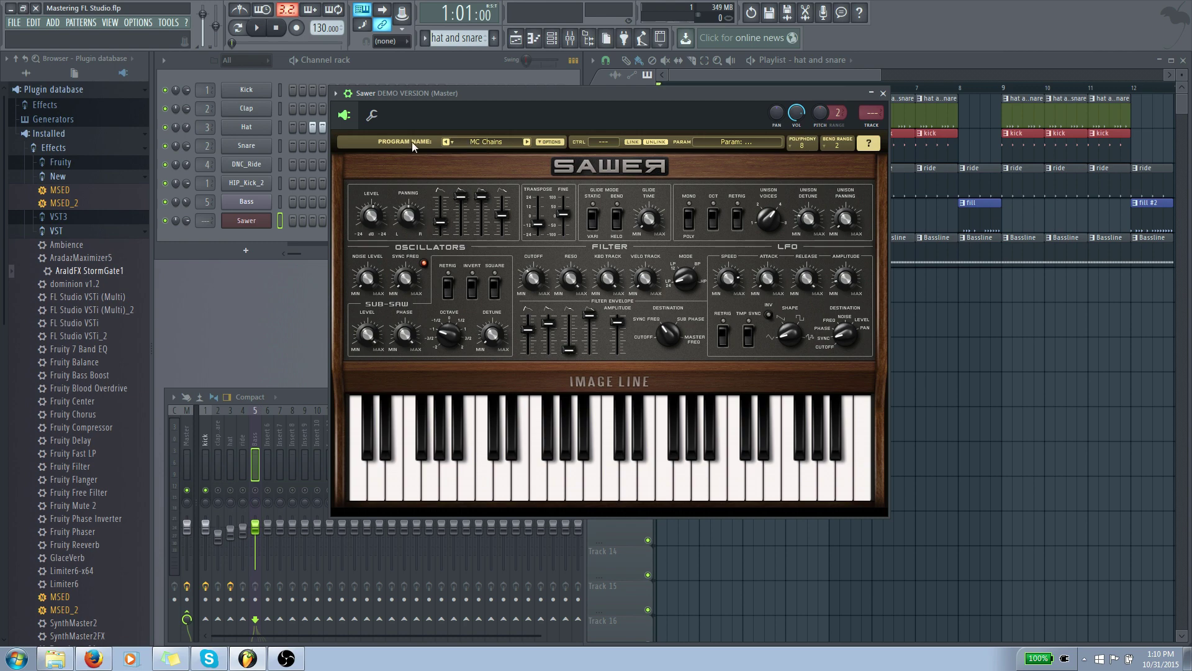
Browse Sawer's presets library, keep the MC Chains patch, and close the editor
left_click(485, 141)
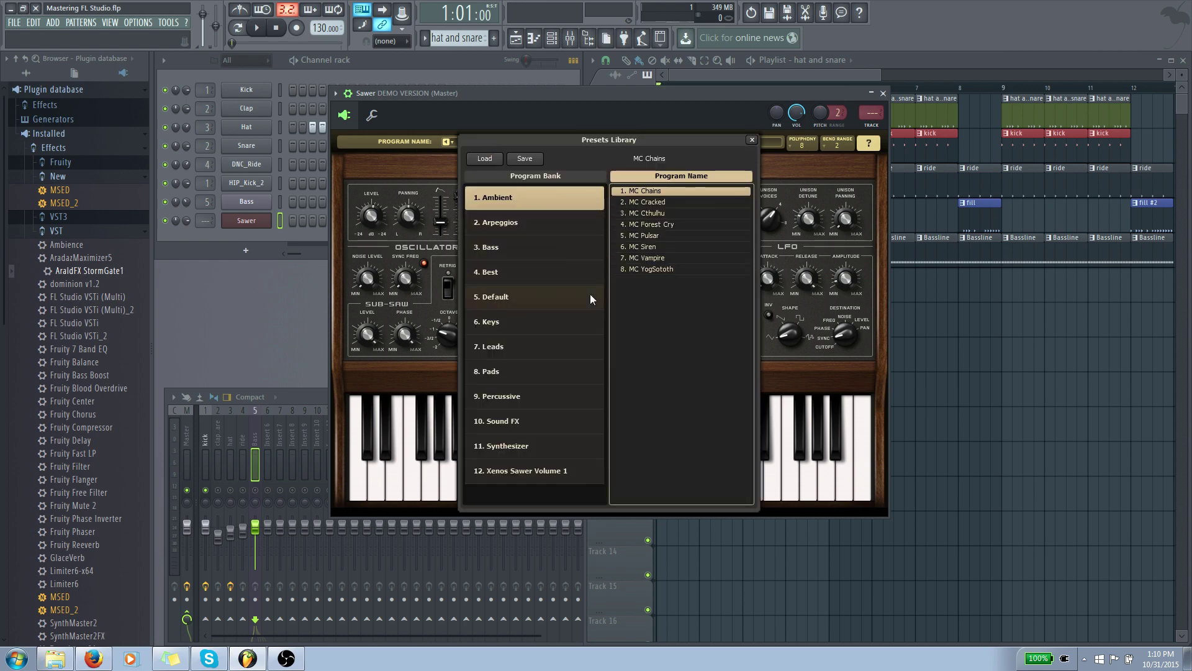
left_click(752, 140)
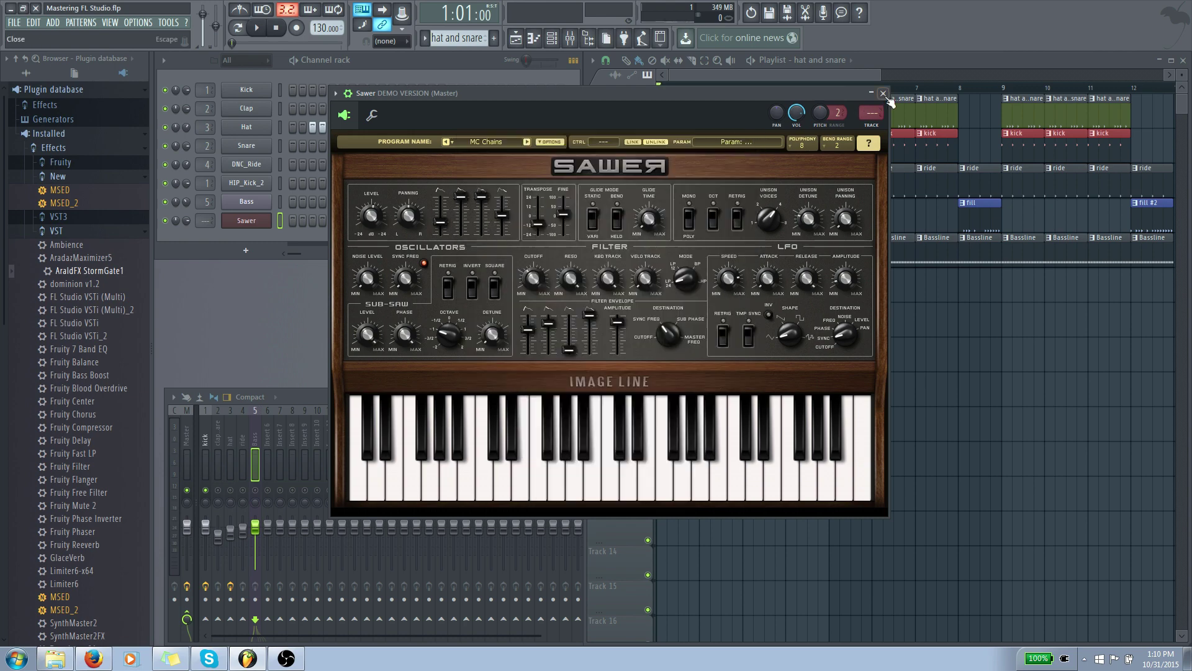
left_click(883, 94)
Replace the Sawer channel with the Fruity Dance plugin
right_click(243, 221)
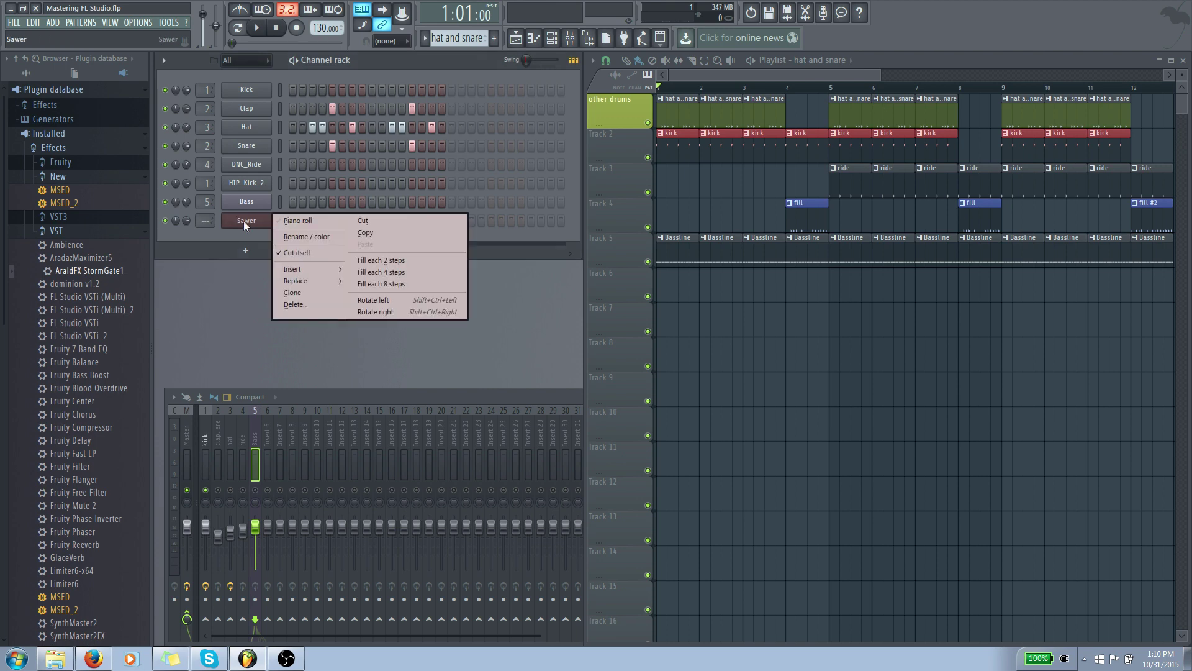
mouse_move(314, 279)
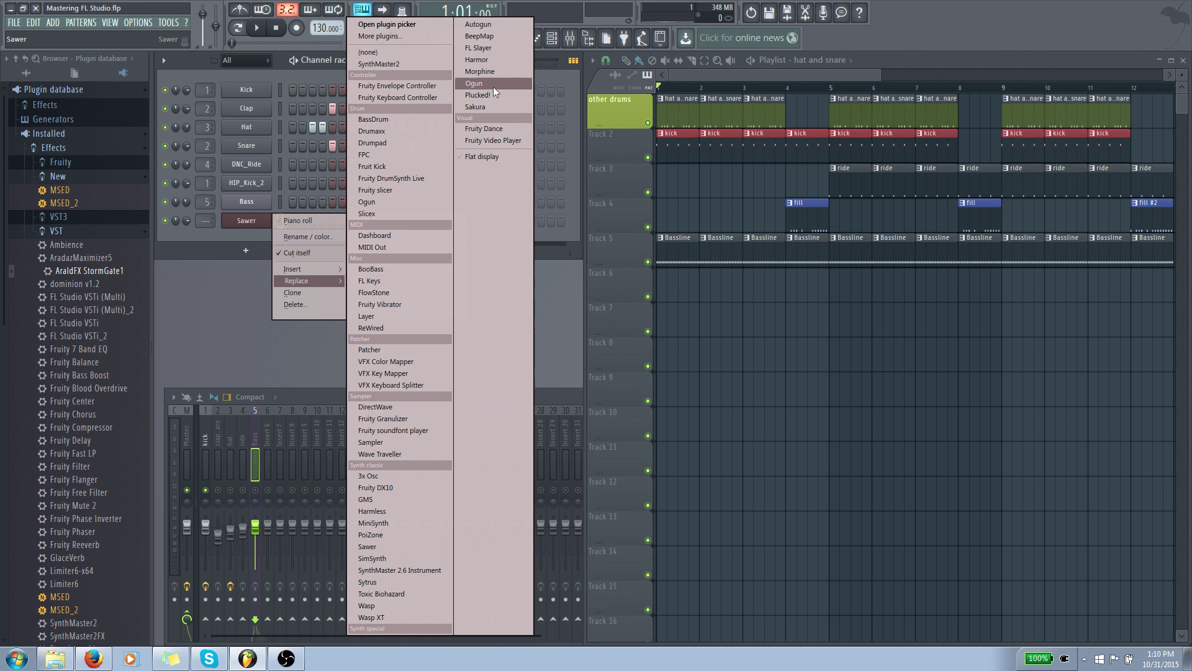
left_click(505, 130)
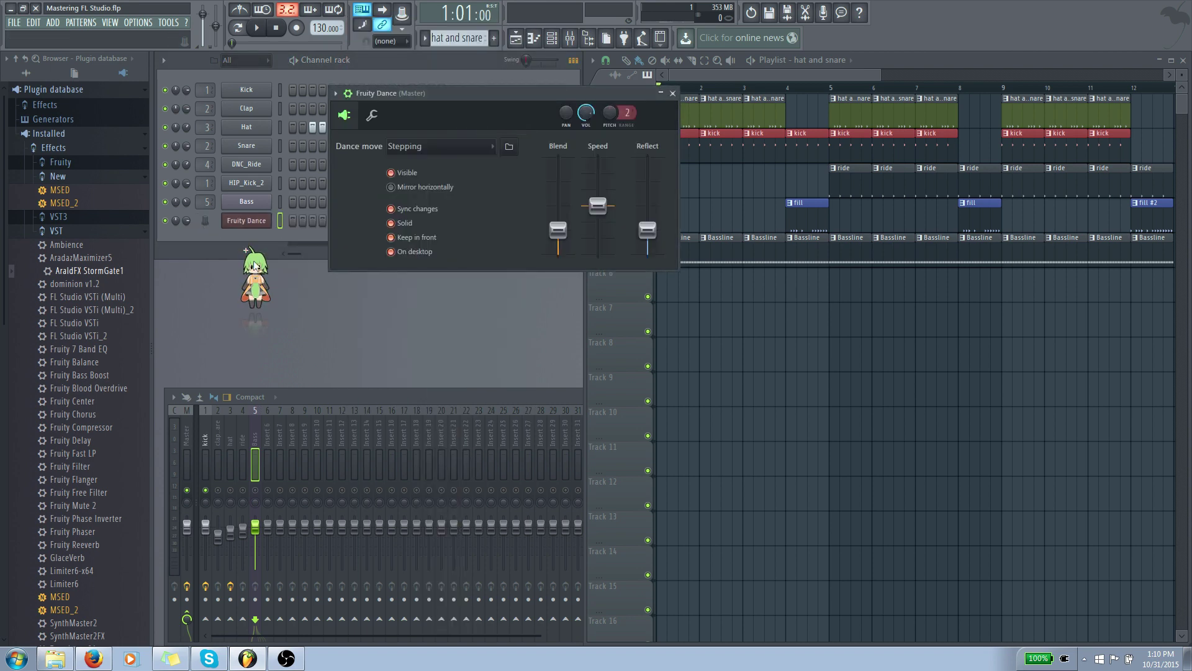
Position the dancer above the mixer, set Reflect fully down, and move its window aside
left_click_drag(242, 298, 192, 346)
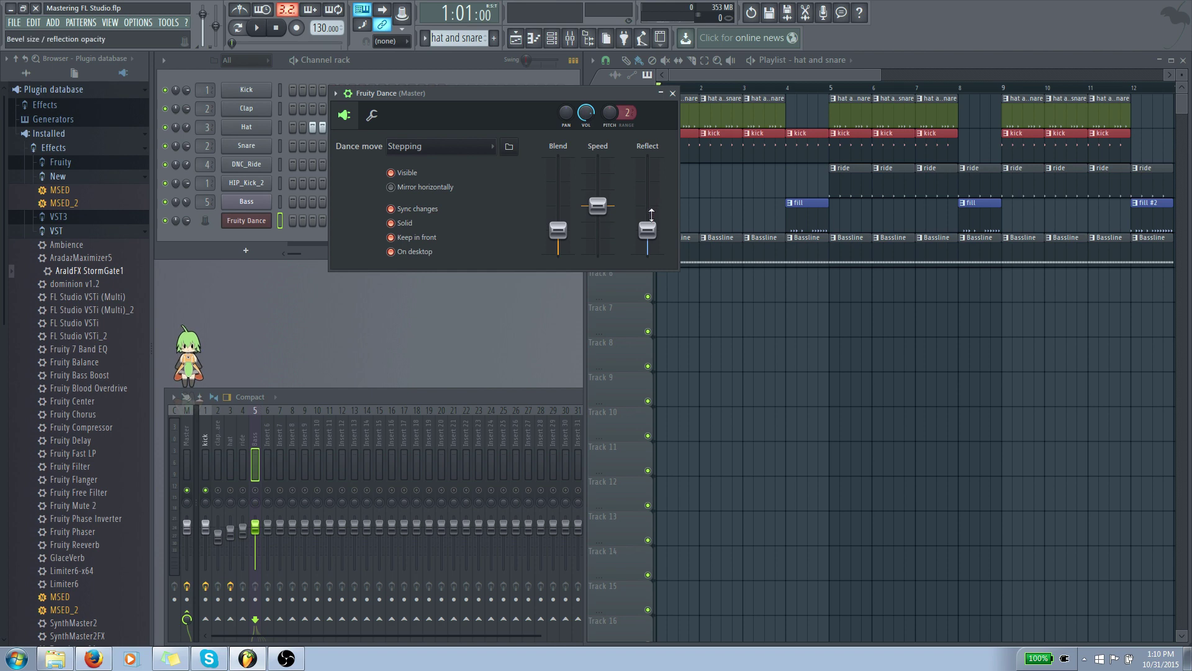
left_click_drag(652, 215, 651, 255)
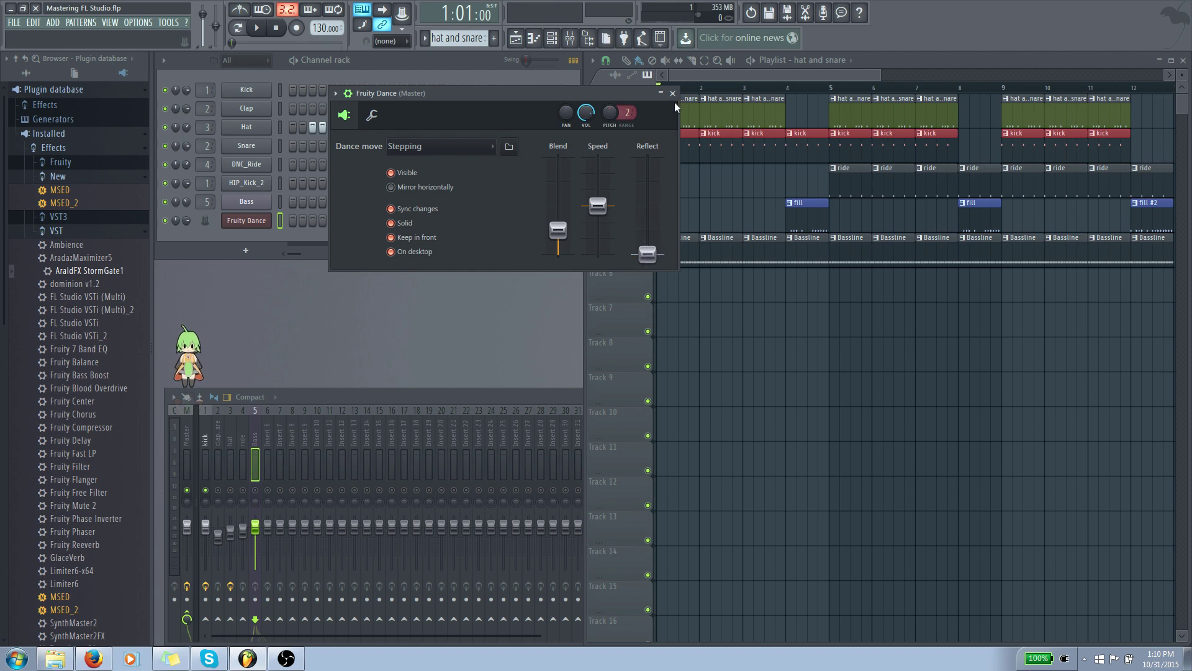
left_click_drag(613, 92, 950, 58)
Close the Fruity Dance window, then briefly play the song and stop it
left_click(1019, 64)
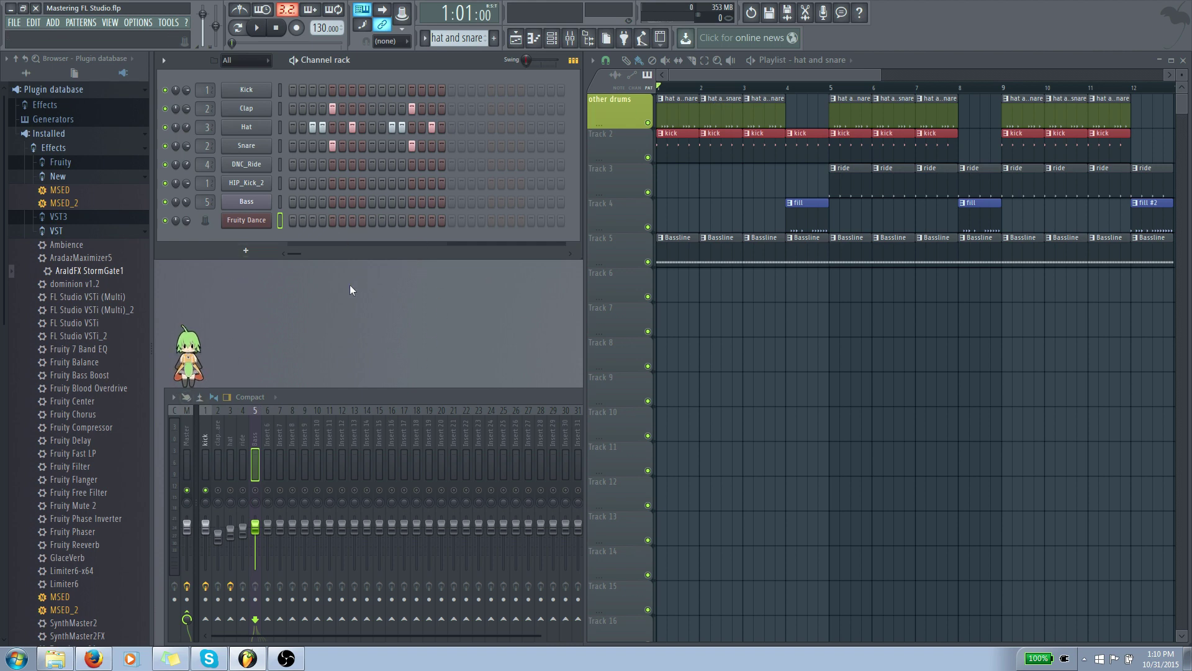
key("space")
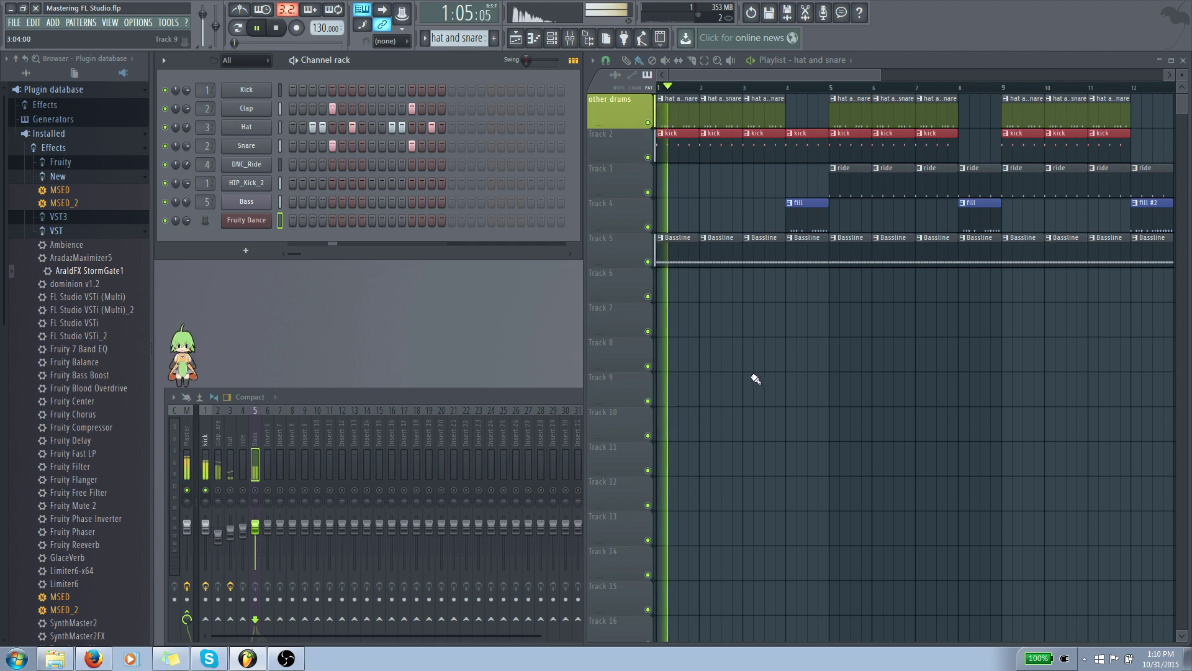
key("space")
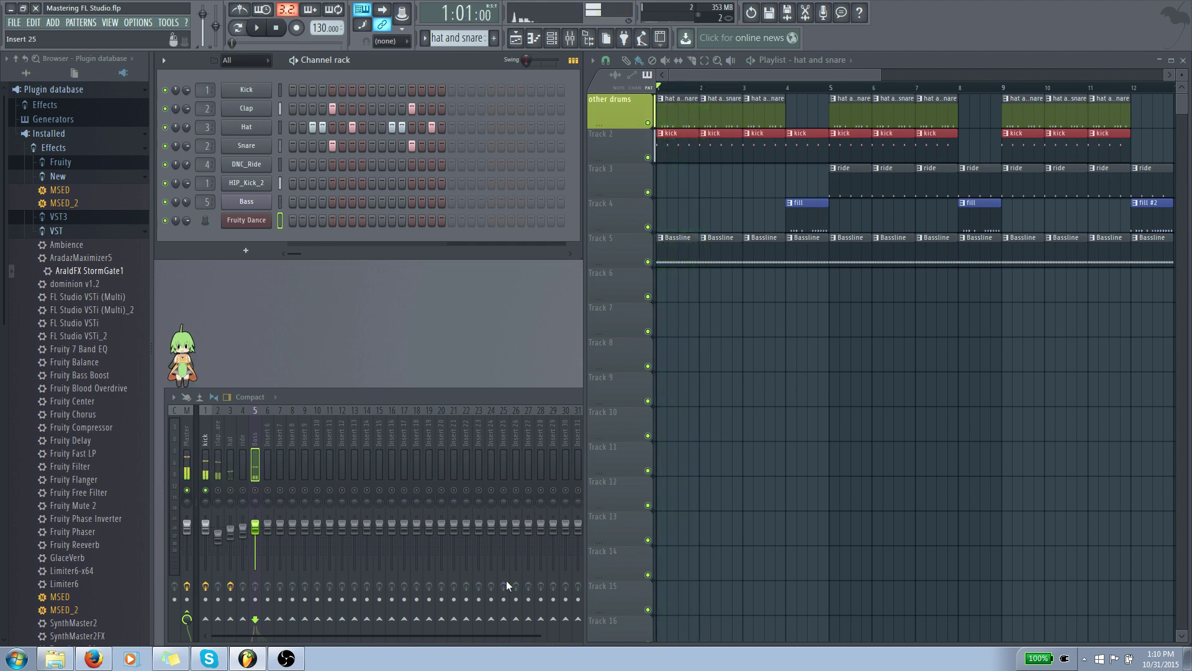